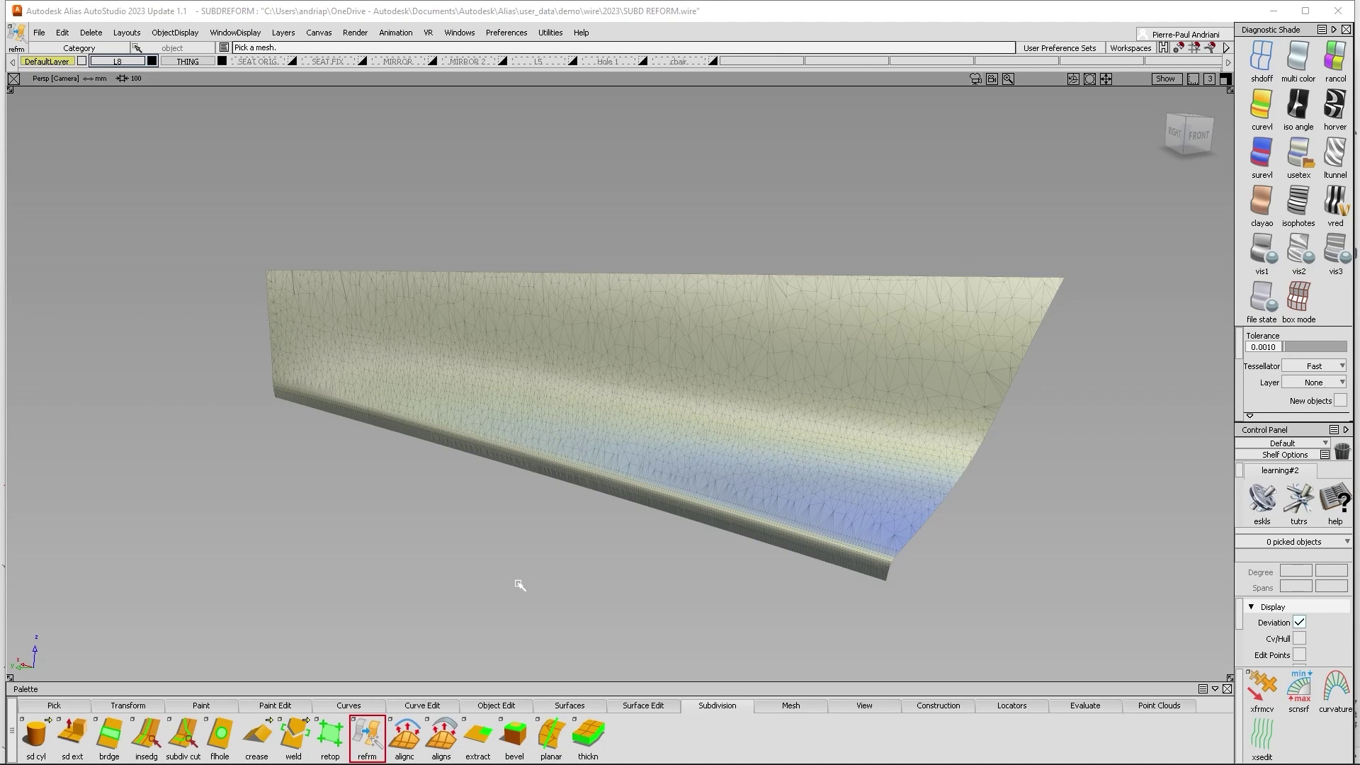
Build a subdiv from the panel mesh with Subdiv ReForm, using its current settings
double_click(370, 733)
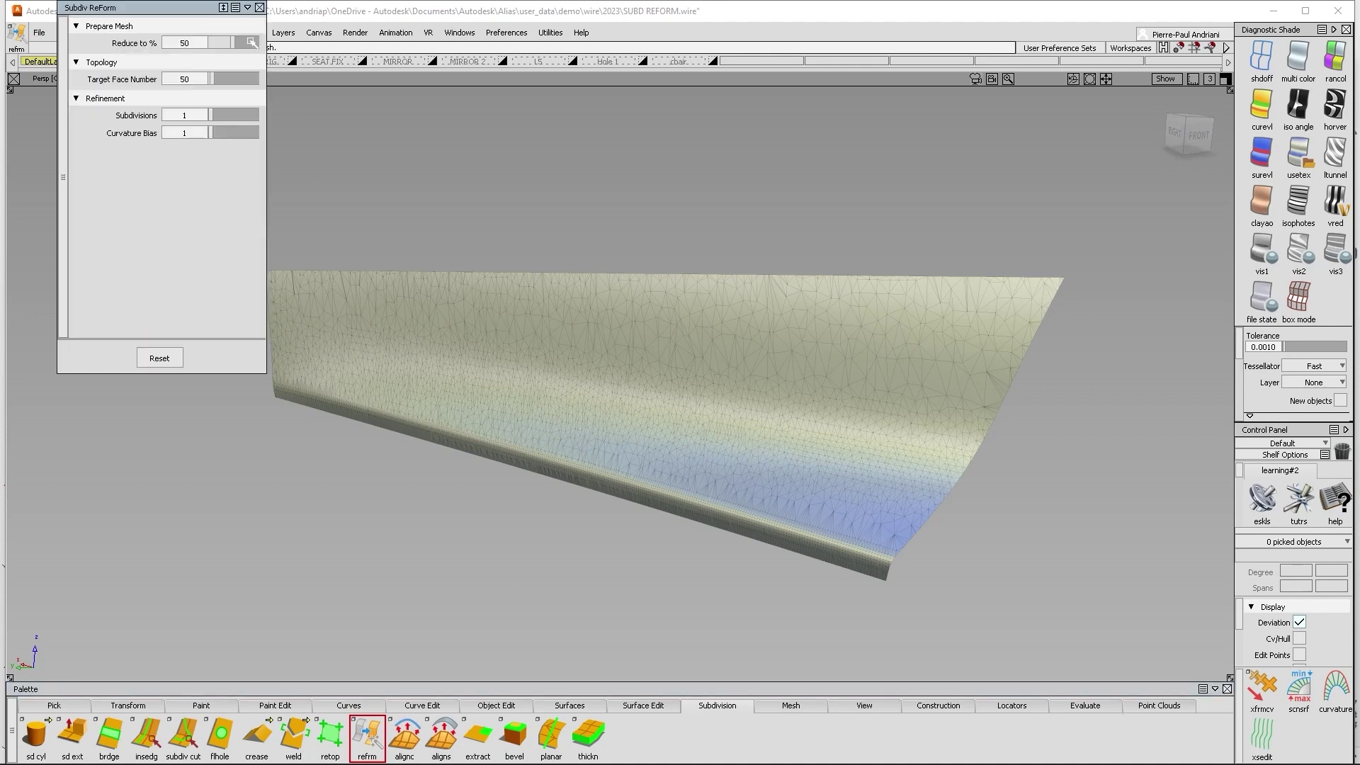
left_click_drag(185, 9, 1211, 94)
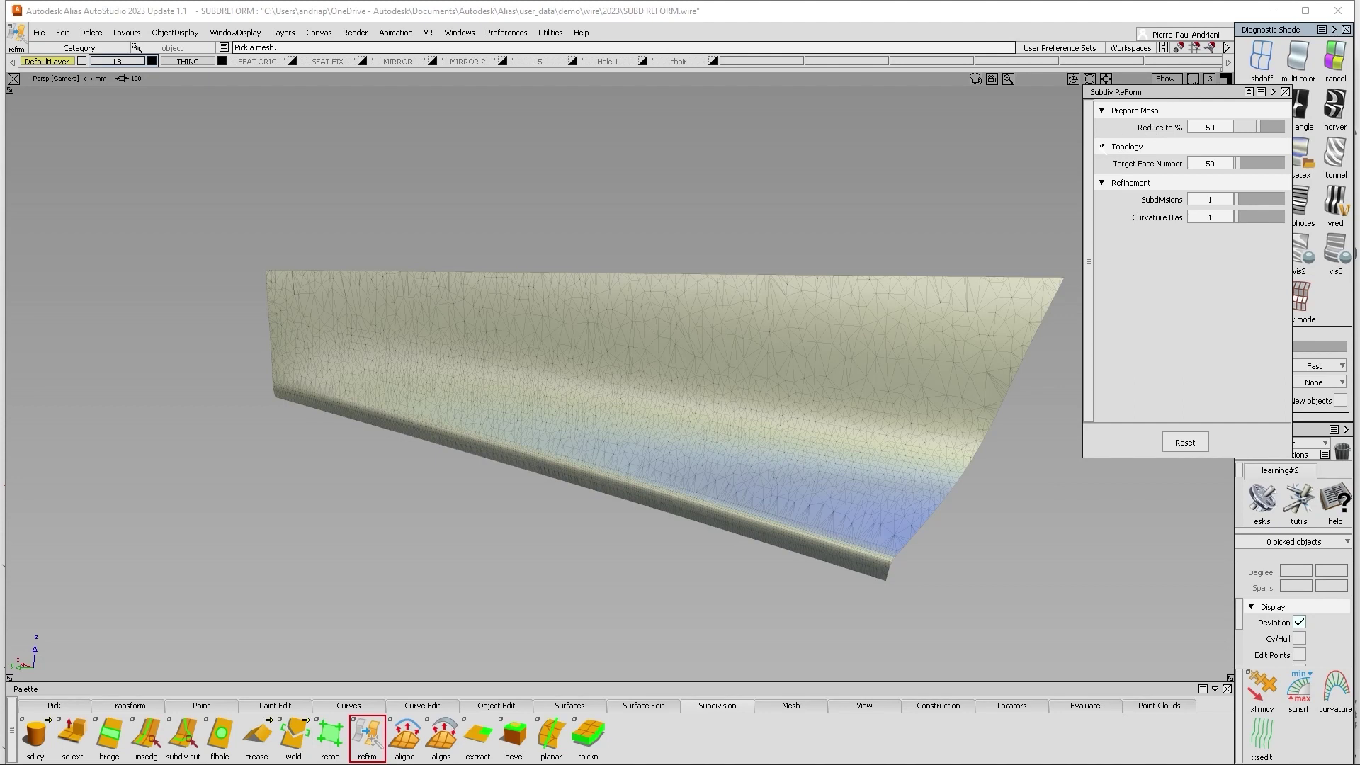
left_click_drag(932, 240, 786, 267, "alt+shift")
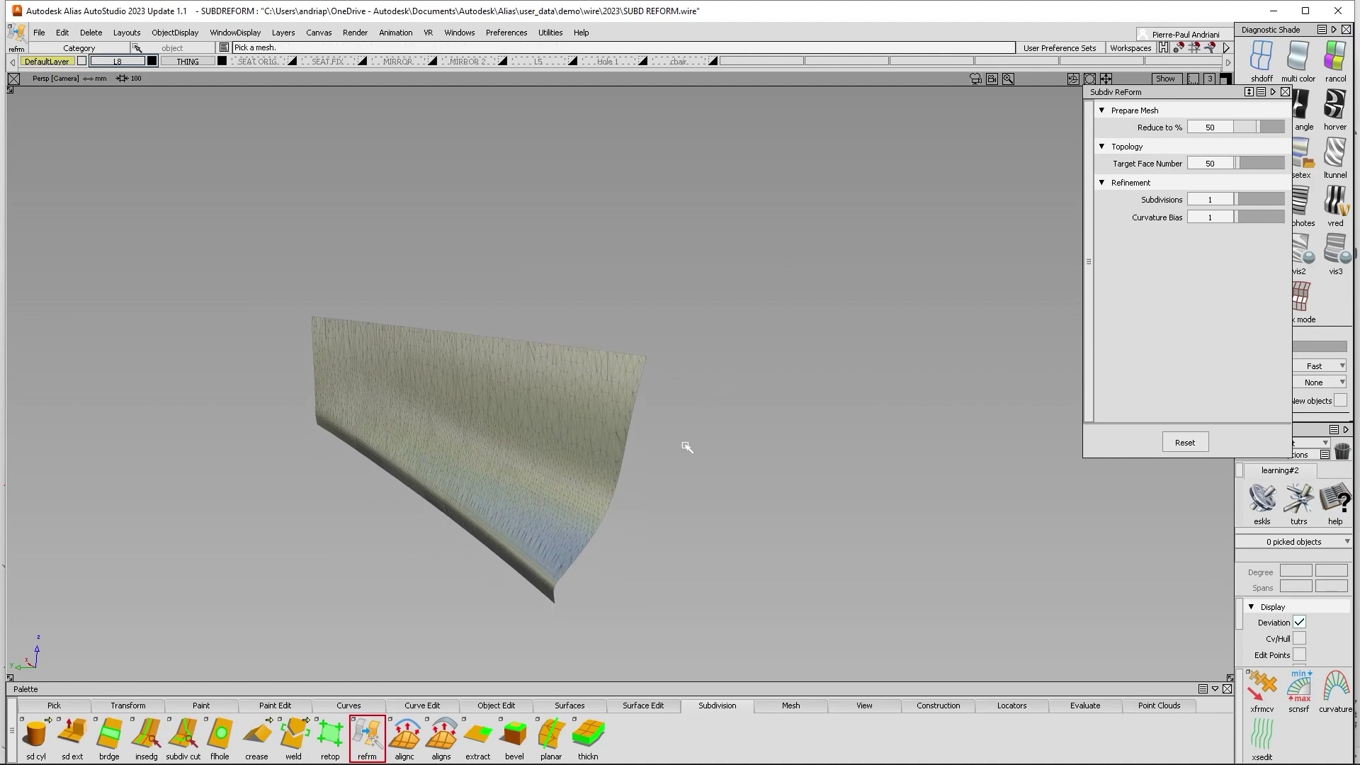
left_click(514, 433)
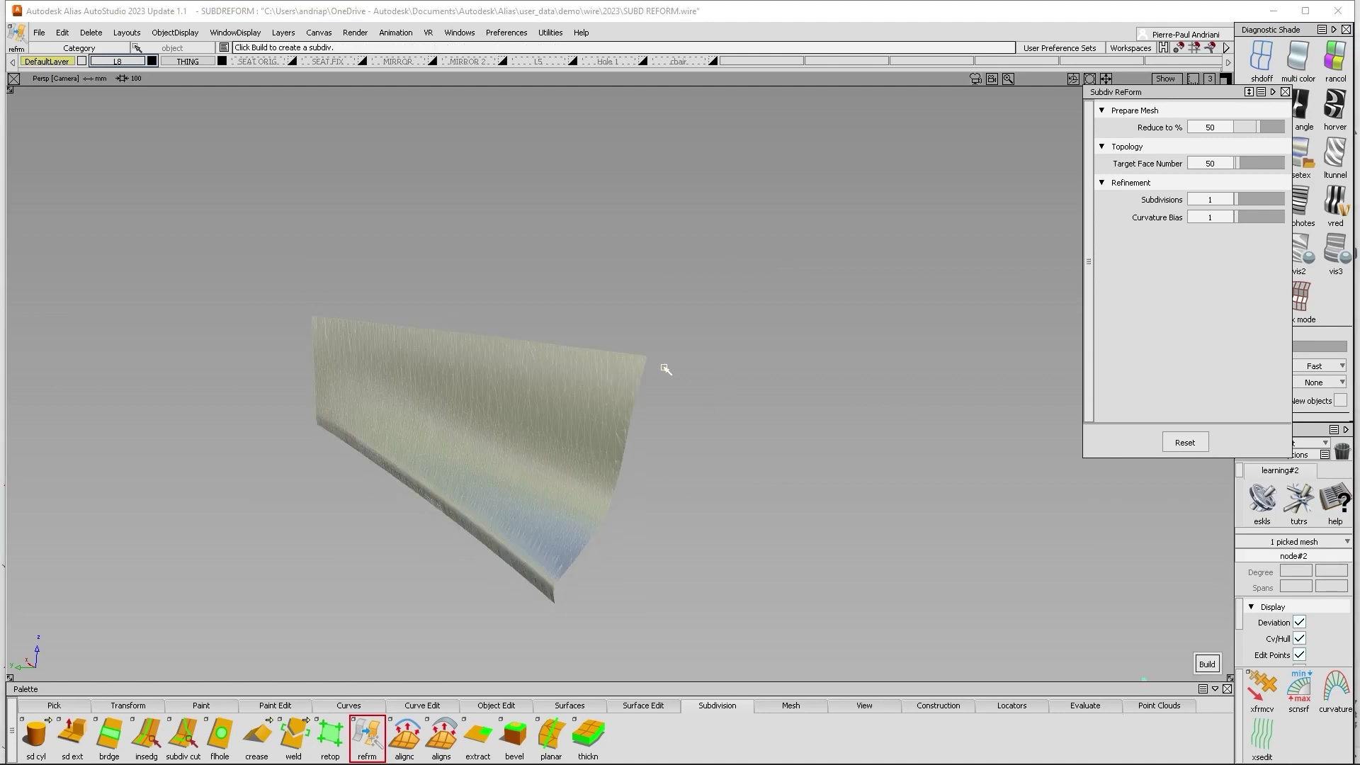
key("space")
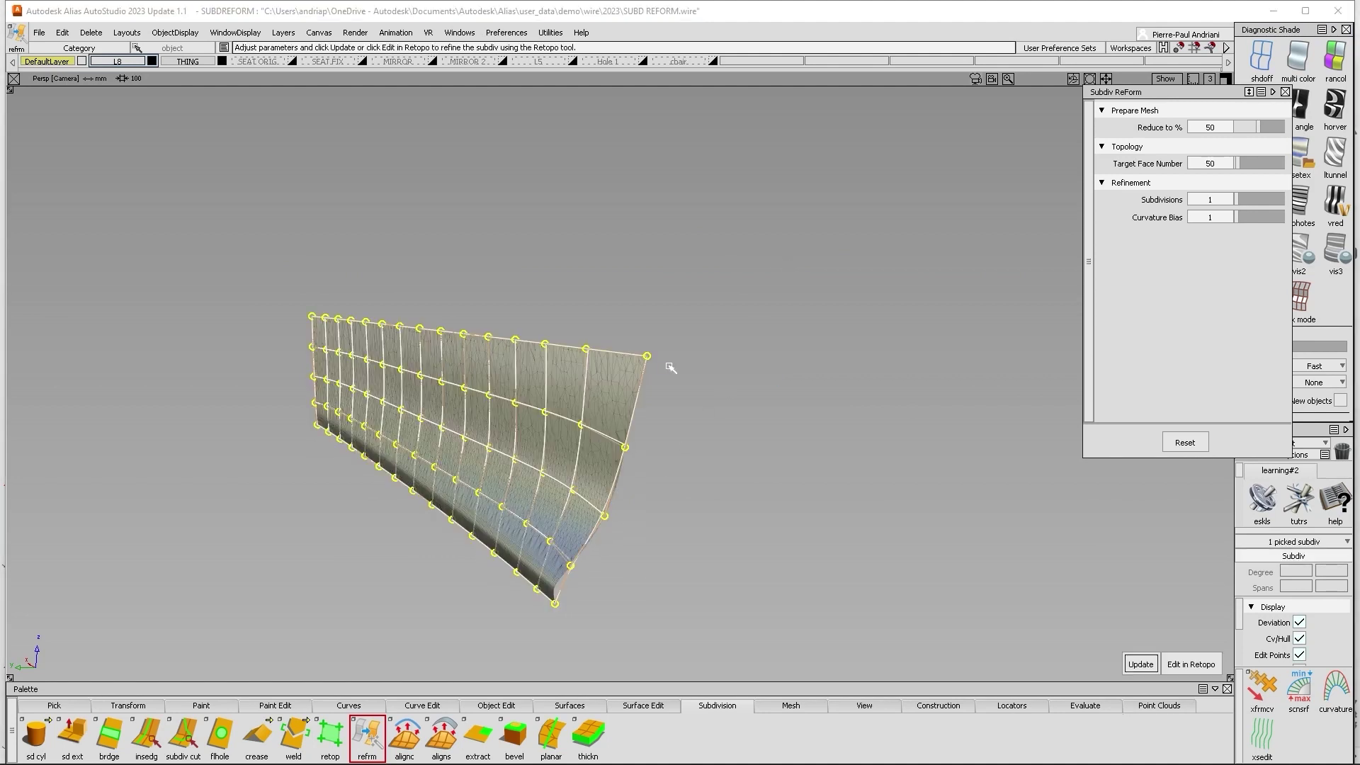
Move the generated subdiv off the source mesh so the two sit side by side
left_click_drag(1208, 95, 1104, 101)
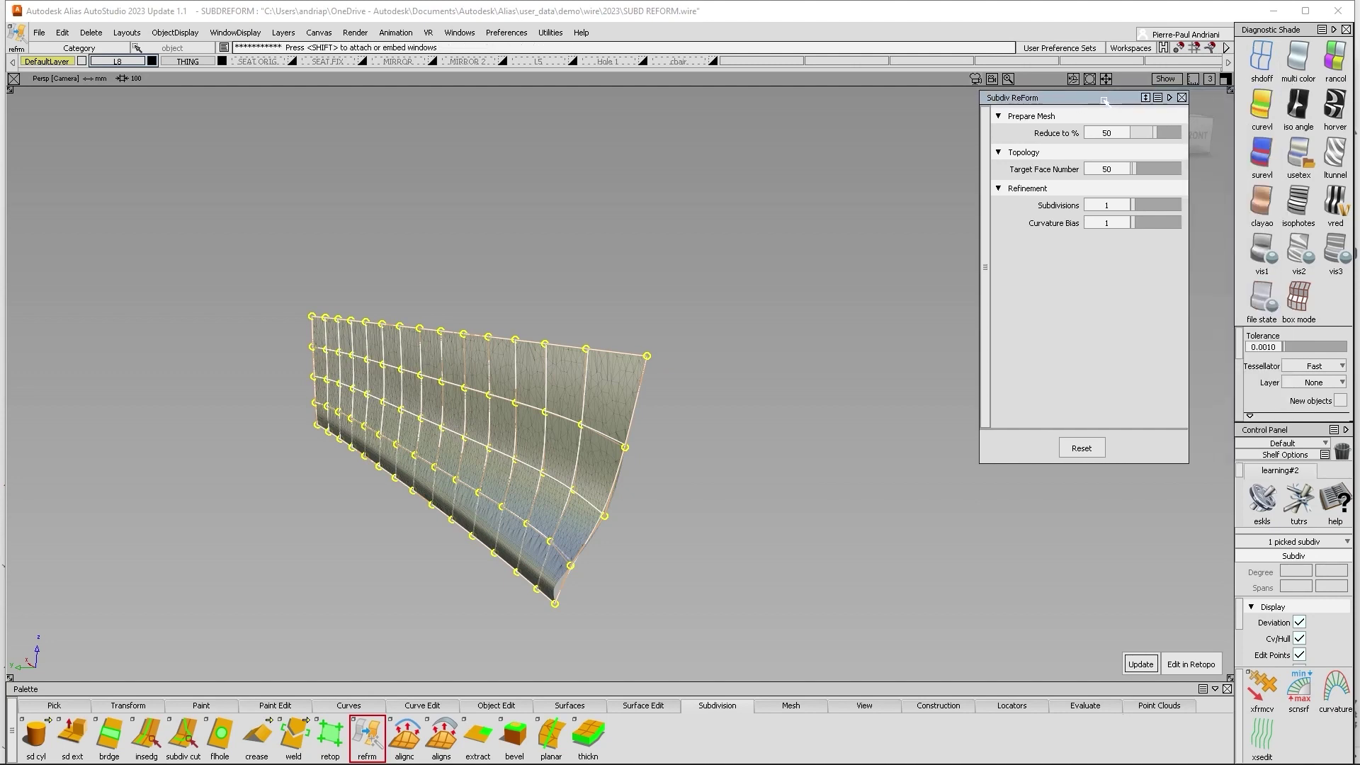
right_click_drag(702, 499, 702, 481, "ctrl+shift")
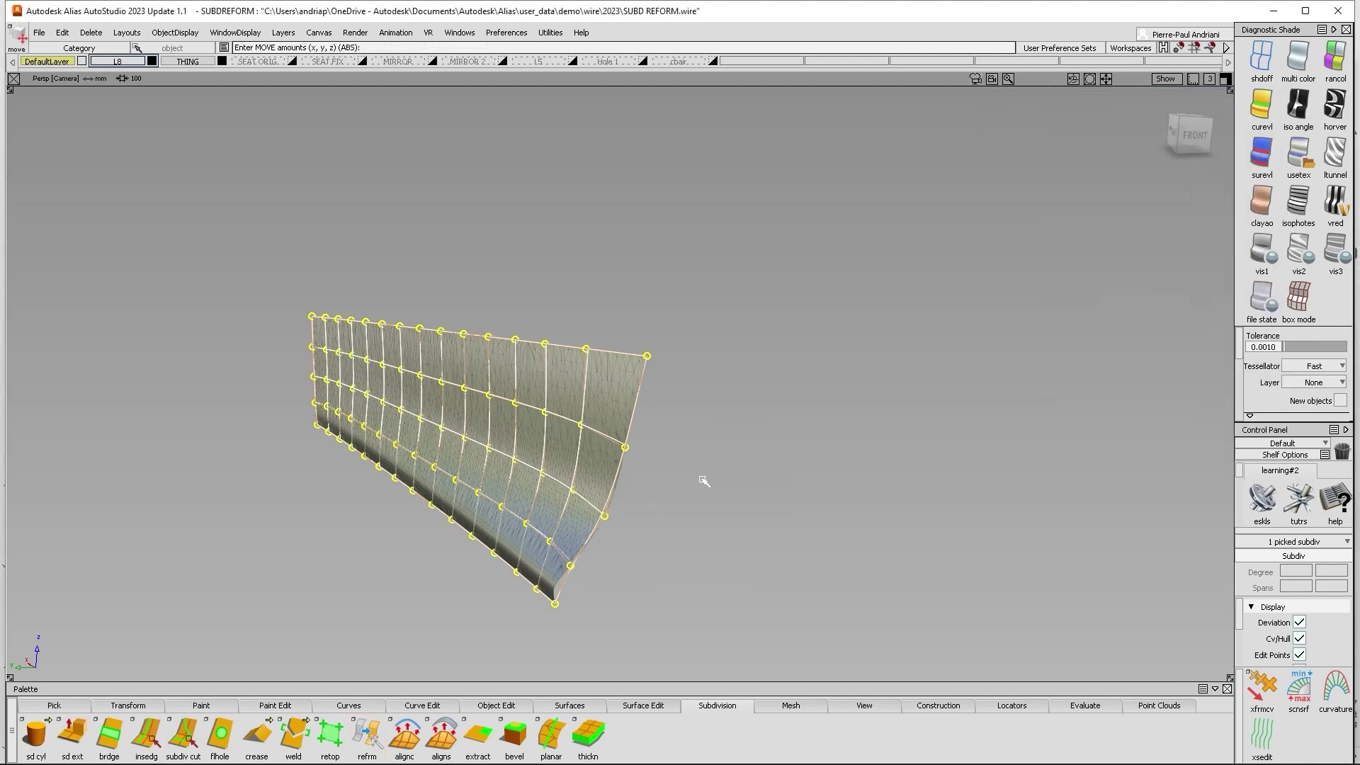
middle_click_drag(703, 481, 1070, 423)
mouse_move(1055, 404)
left_mouse_down("ctrl+shift")
mouse_move(1022, 346)
mouse_move(956, 340)
mouse_move(1156, 231)
left_mouse_up("ctrl+shift")
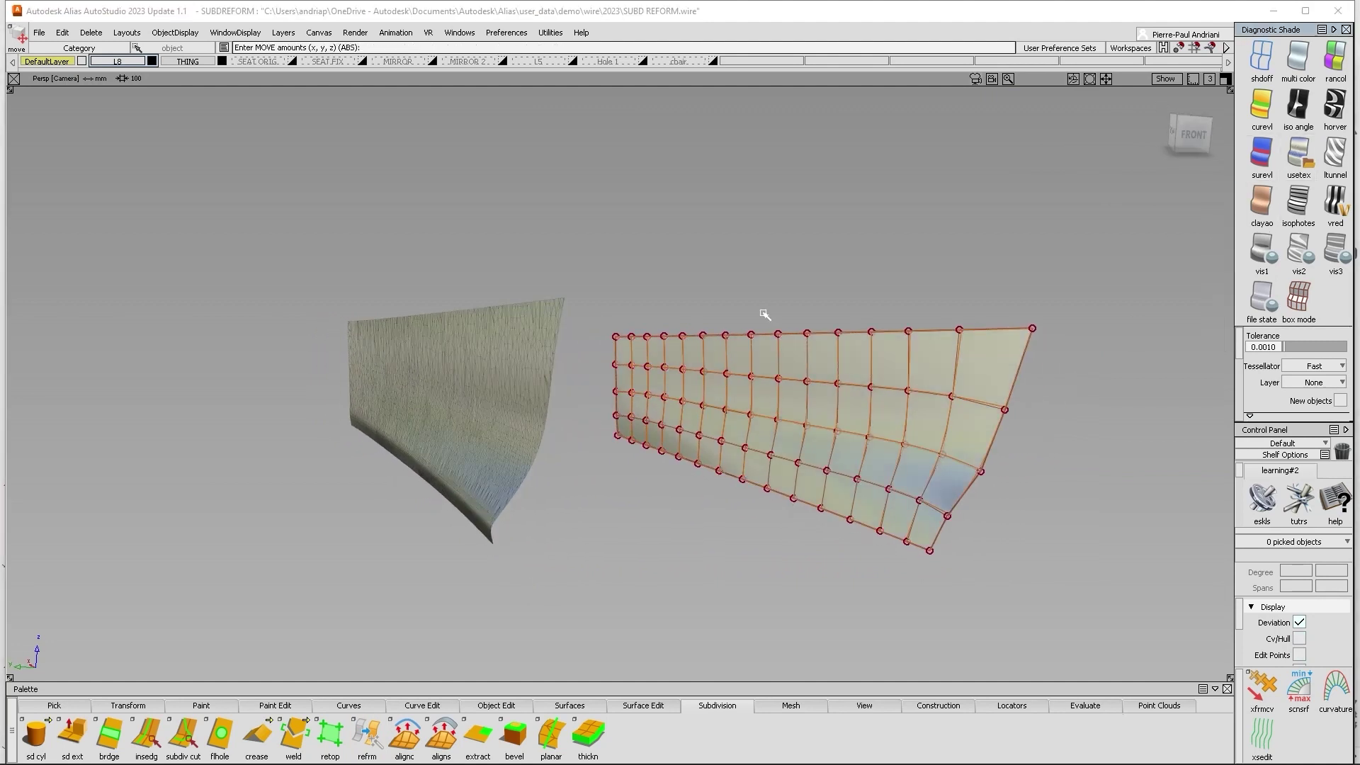
Pick all faces of the moved subdiv as components to check their count
mouse_move(680, 317)
left_mouse_down("alt+shift")
mouse_move(711, 363)
mouse_move(768, 340)
mouse_move(734, 322)
mouse_move(695, 321)
mouse_move(674, 340)
left_mouse_up("alt+shift")
right_click_drag(676, 352, 734, 298, "ctrl+shift")
left_click_drag(668, 247, 662, 319, "ctrl+shift")
left_click_drag(596, 282, 1179, 626)
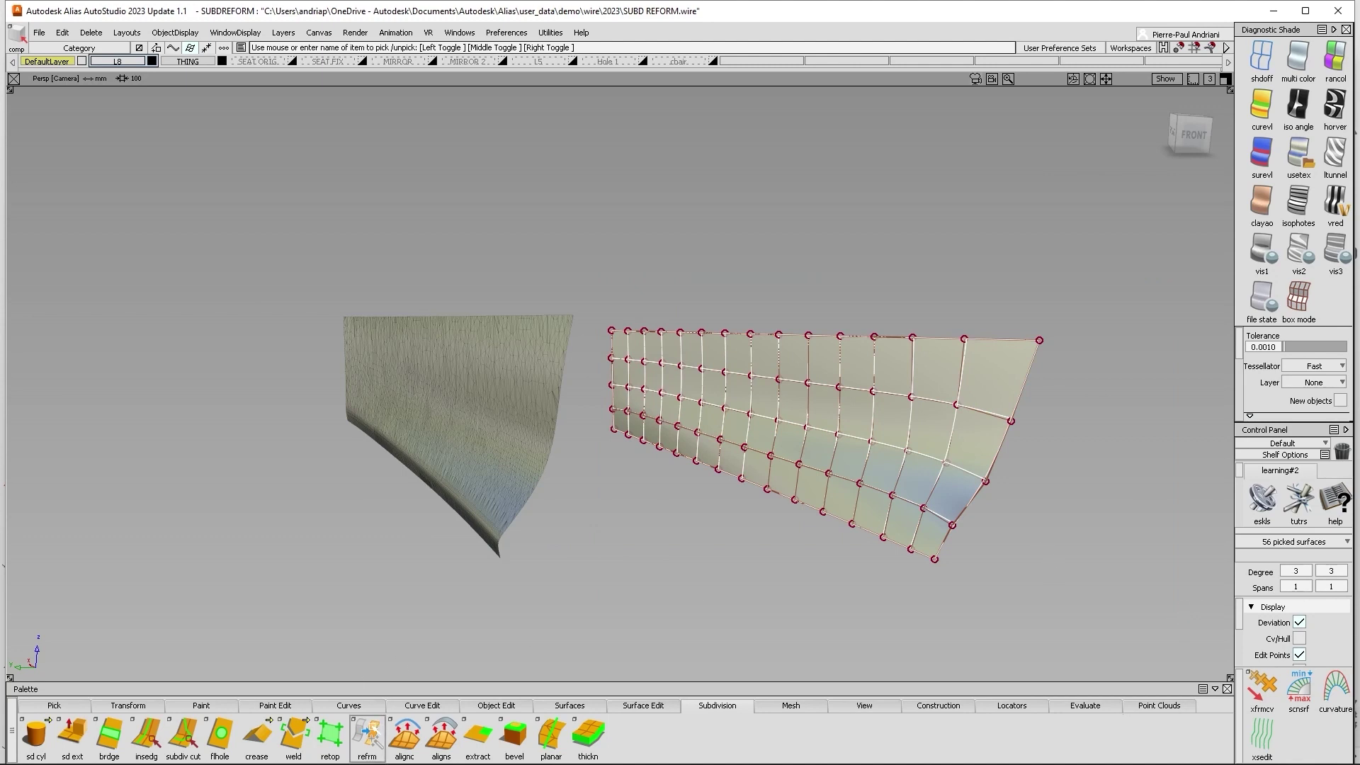
Delete the moved subdiv, leaving only the source mesh
left_click(367, 736)
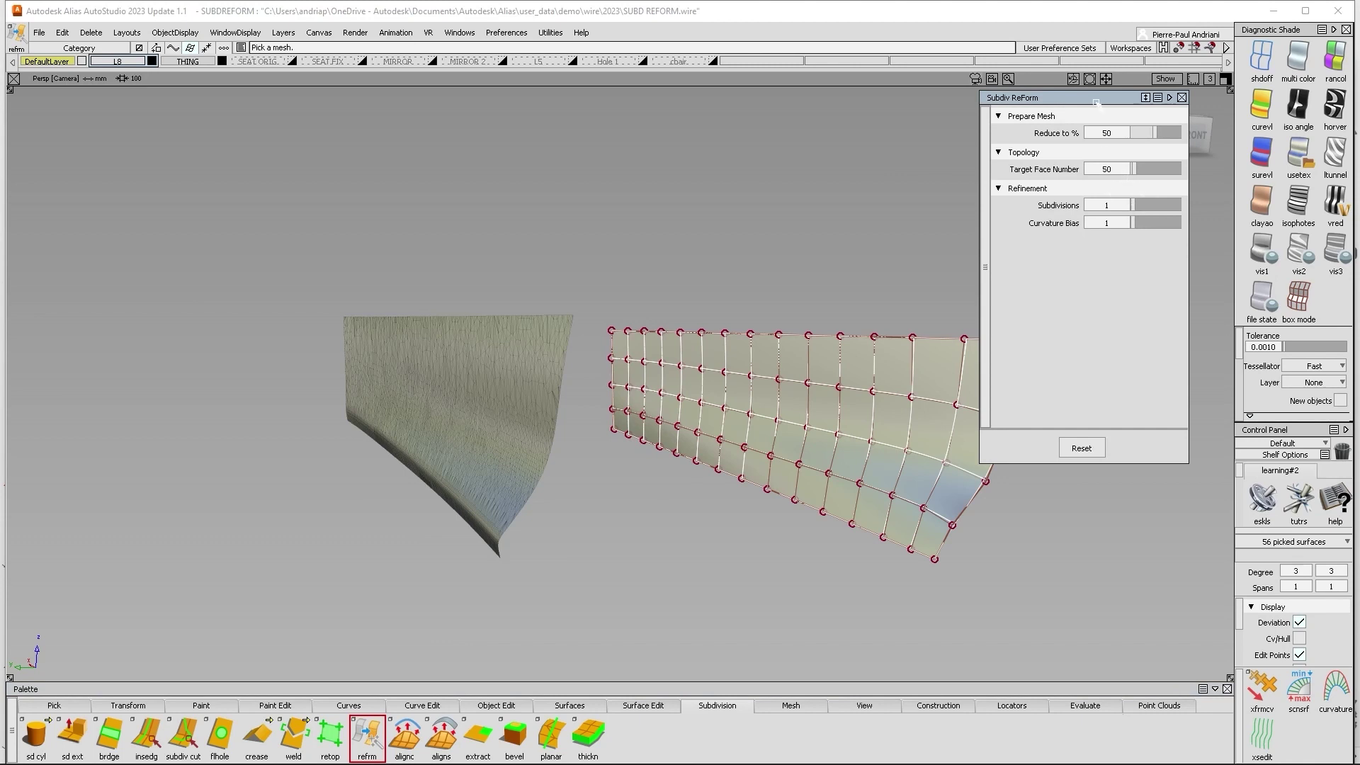
left_click_drag(1096, 102, 1237, 267)
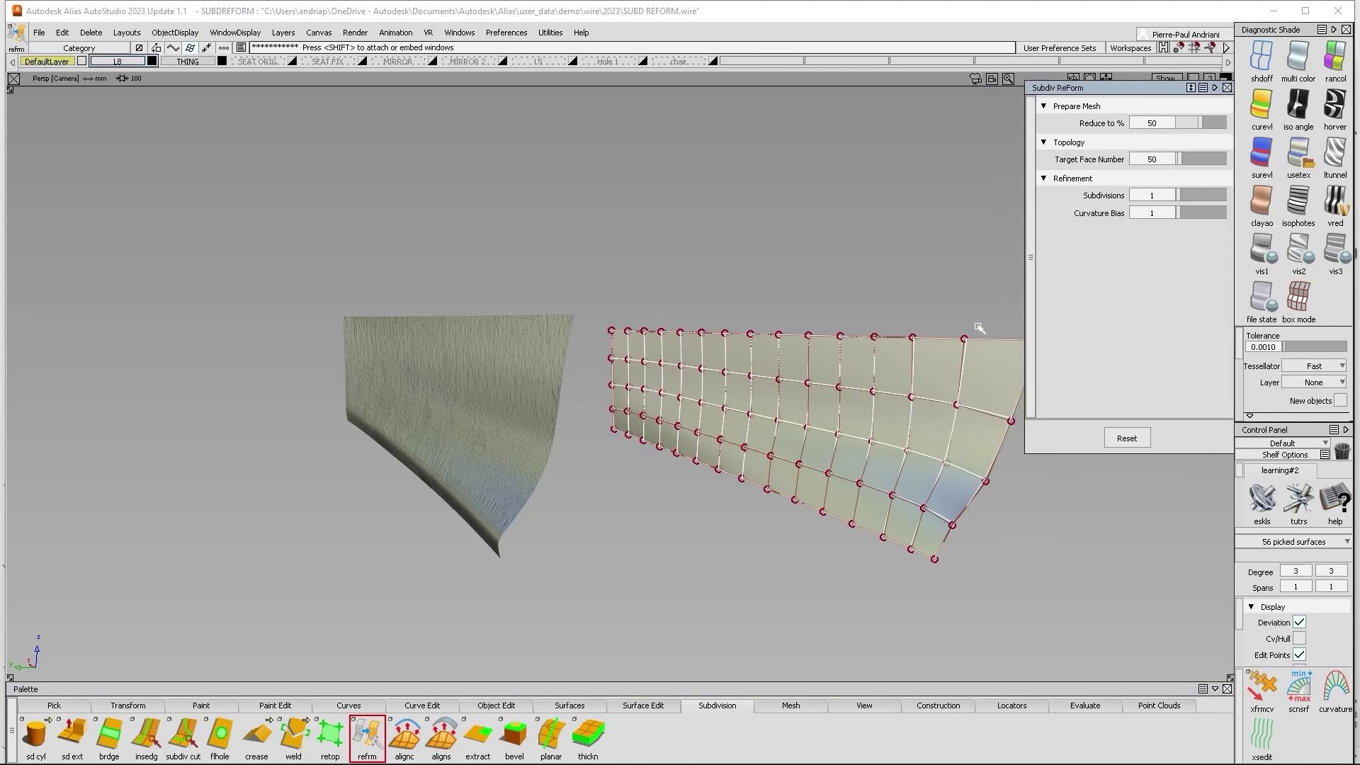
key("Delete")
left_click(811, 385)
key("Return")
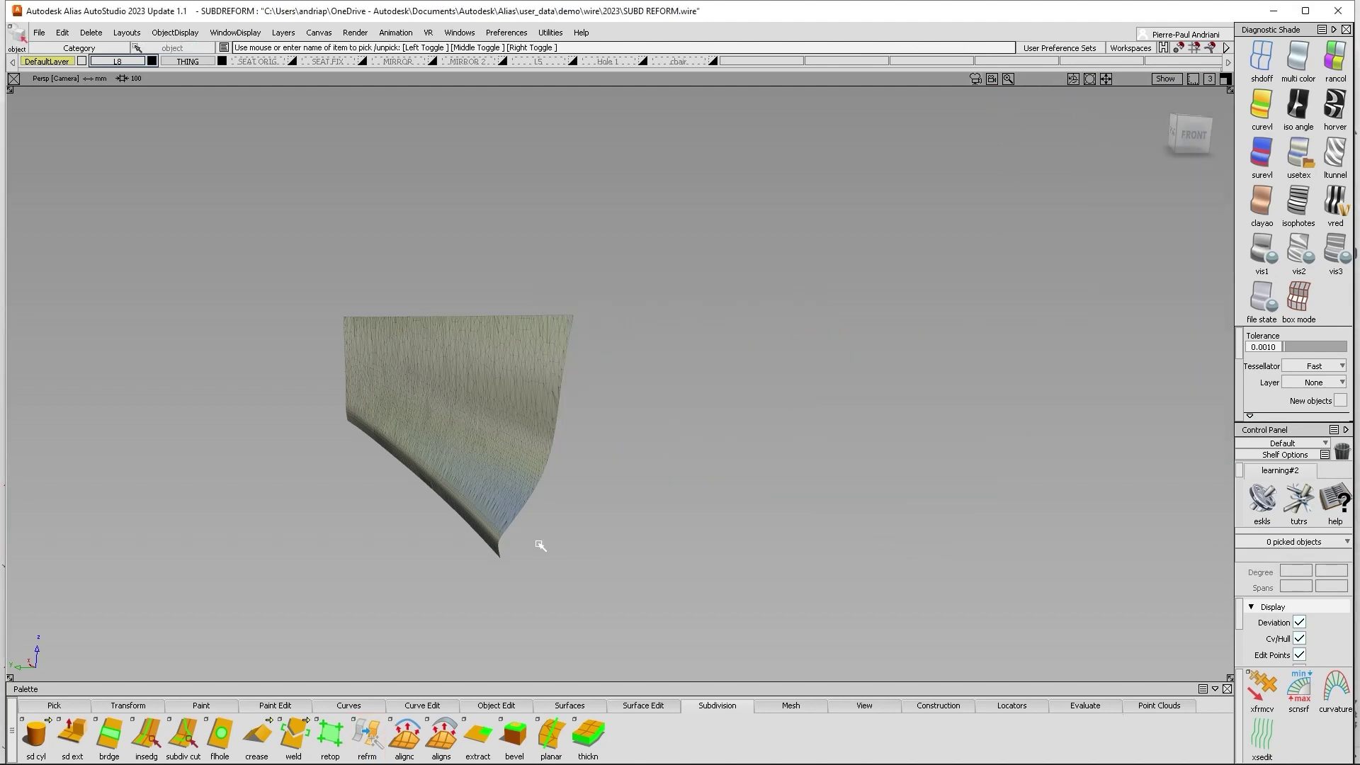
Build a new subdiv from the source mesh with Subdiv ReForm and inspect its layout along the curved lower edge
left_click(370, 734)
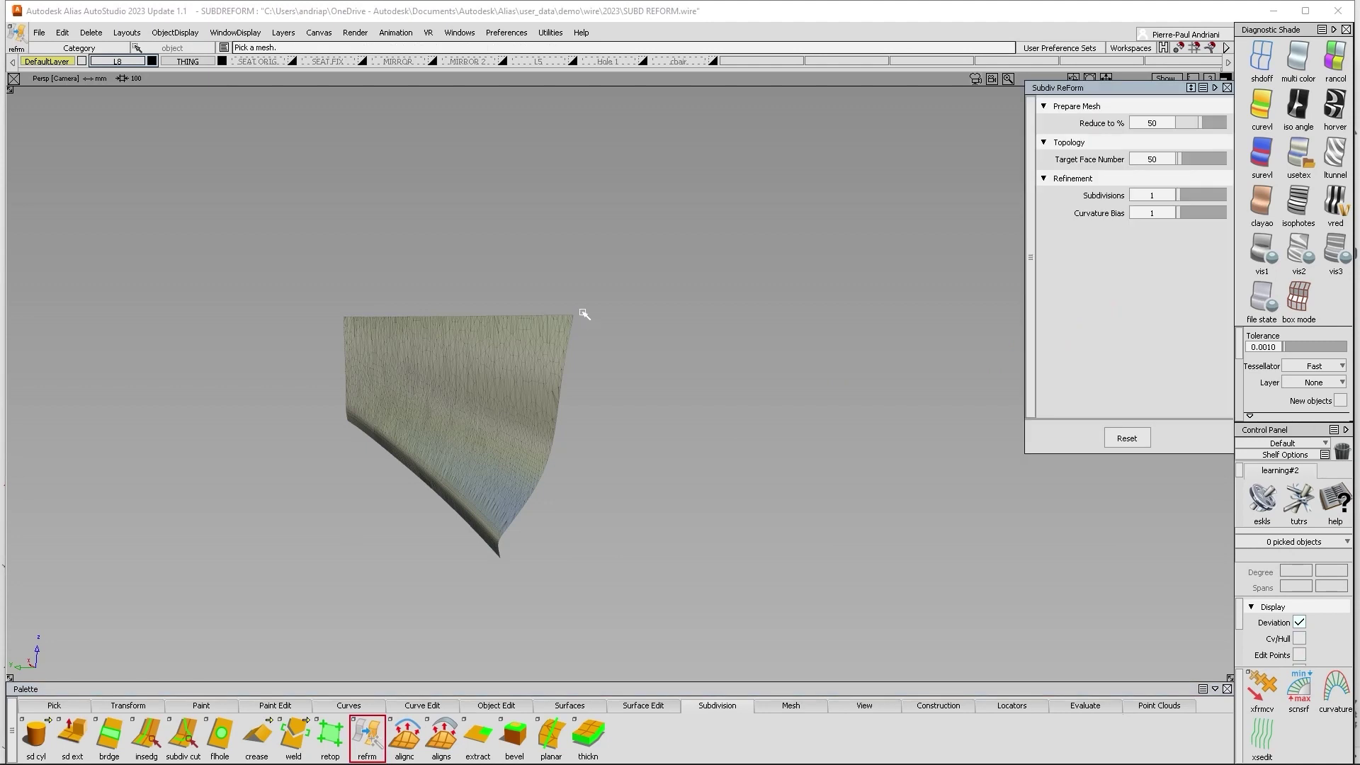
left_click(565, 343)
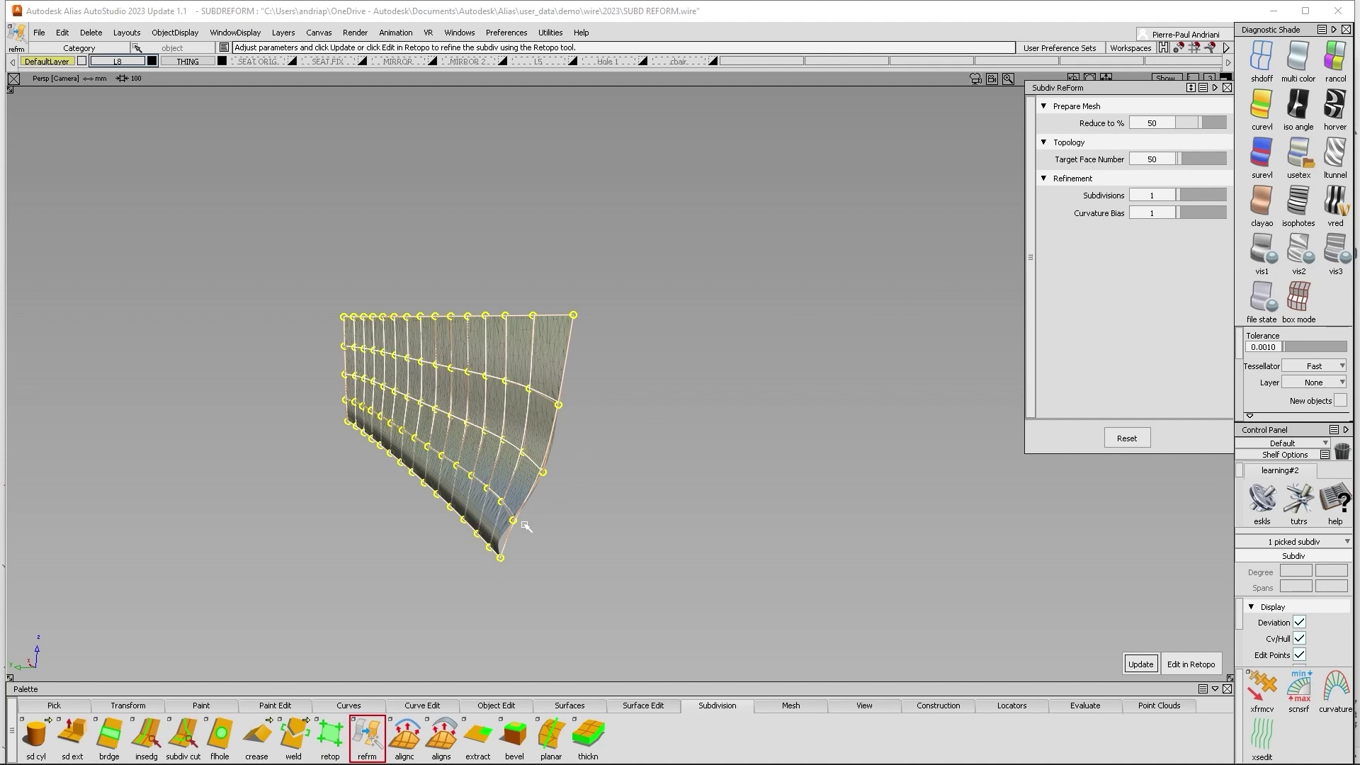
left_click_drag(526, 519, 549, 471, "alt+shift")
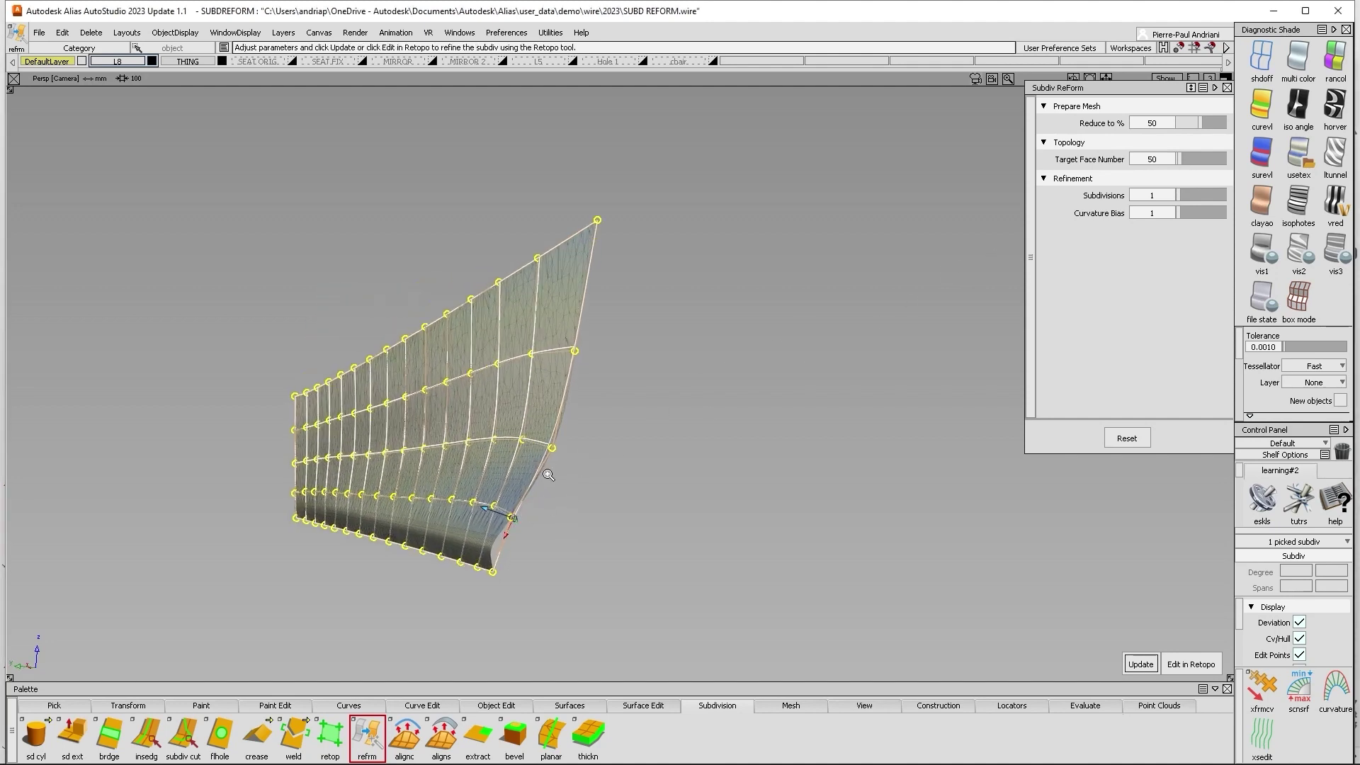
right_click_drag(549, 471, 565, 471, "alt+shift")
mouse_move(566, 470)
middle_mouse_down("alt+shift")
mouse_move(618, 429)
mouse_move(559, 447)
mouse_move(573, 467)
middle_mouse_up("alt+shift")
left_click_drag(787, 414, 692, 456, "alt+shift")
Try a target face number of 80 on the subdiv, return it to 50, and set Subdivisions to 2
left_click(1156, 158)
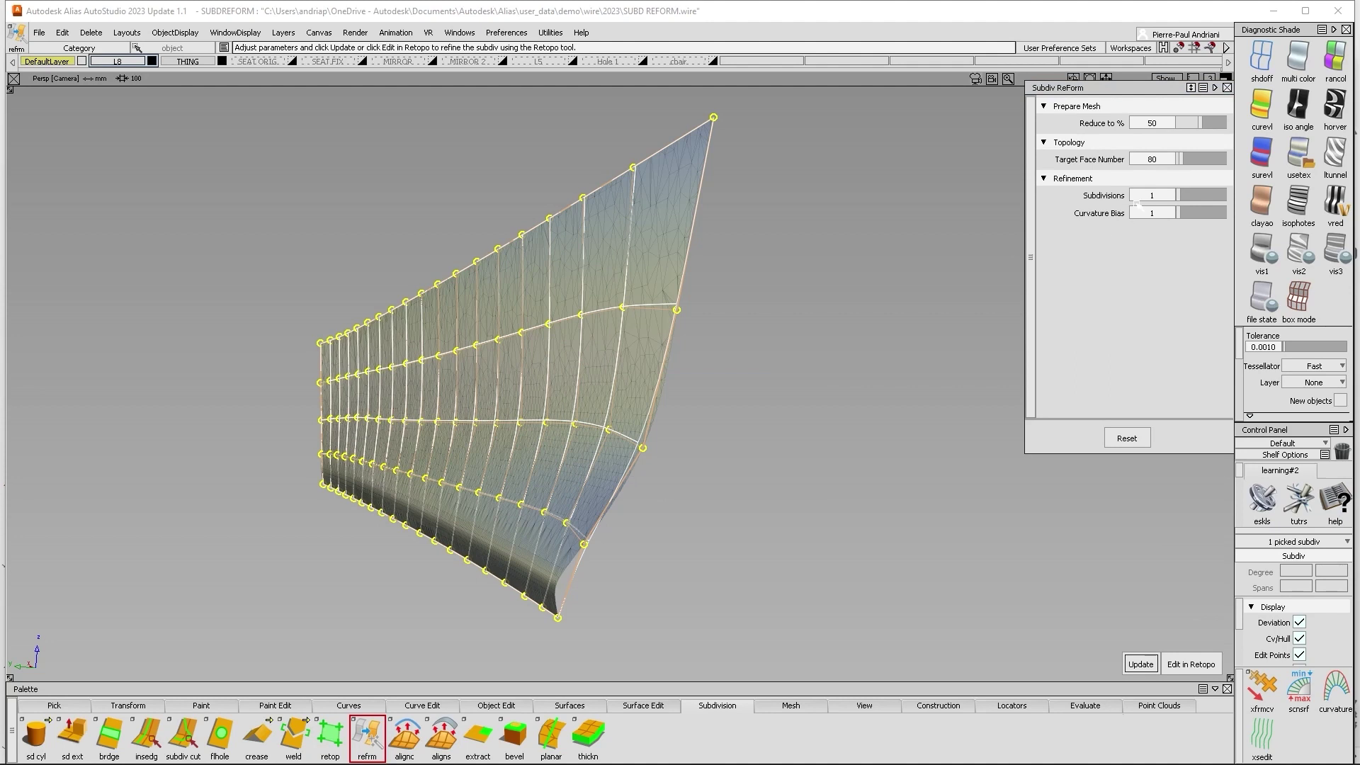
left_click(1156, 159)
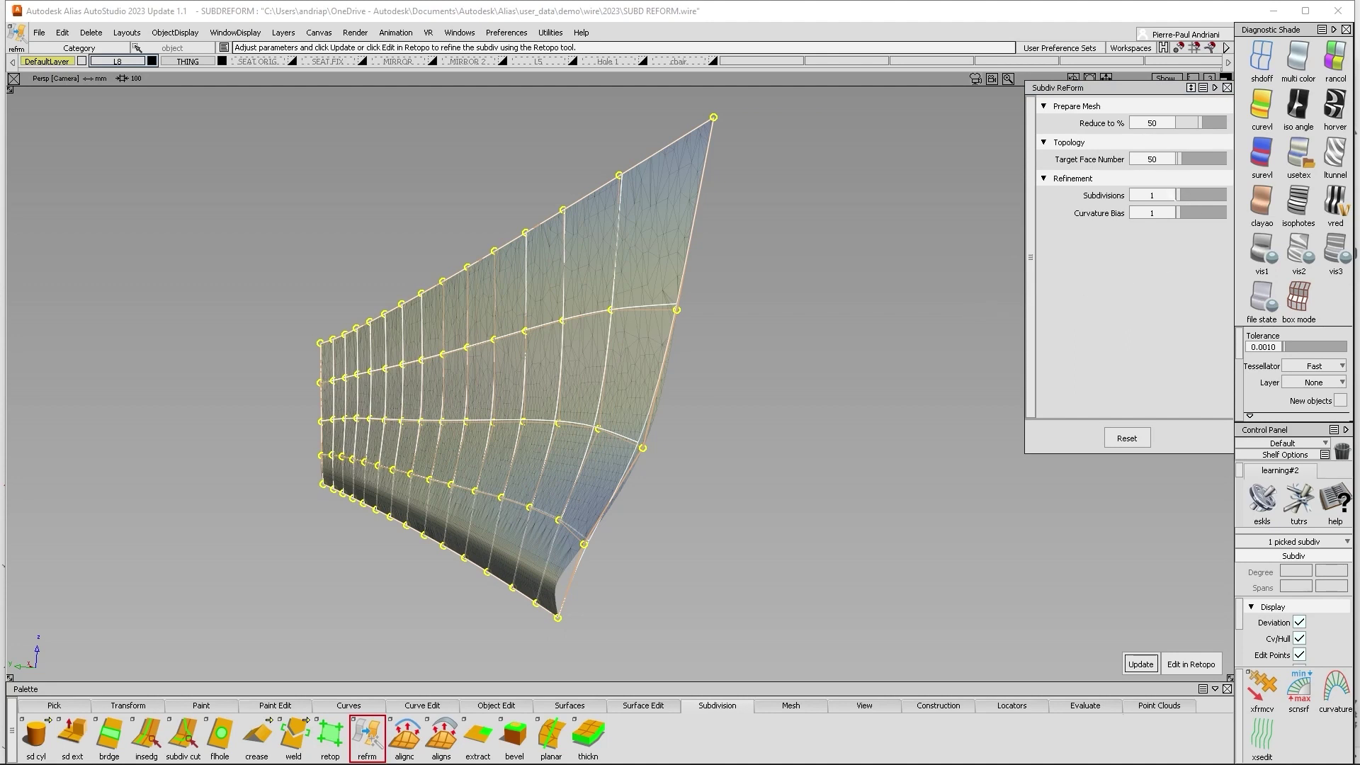
left_click(1153, 195)
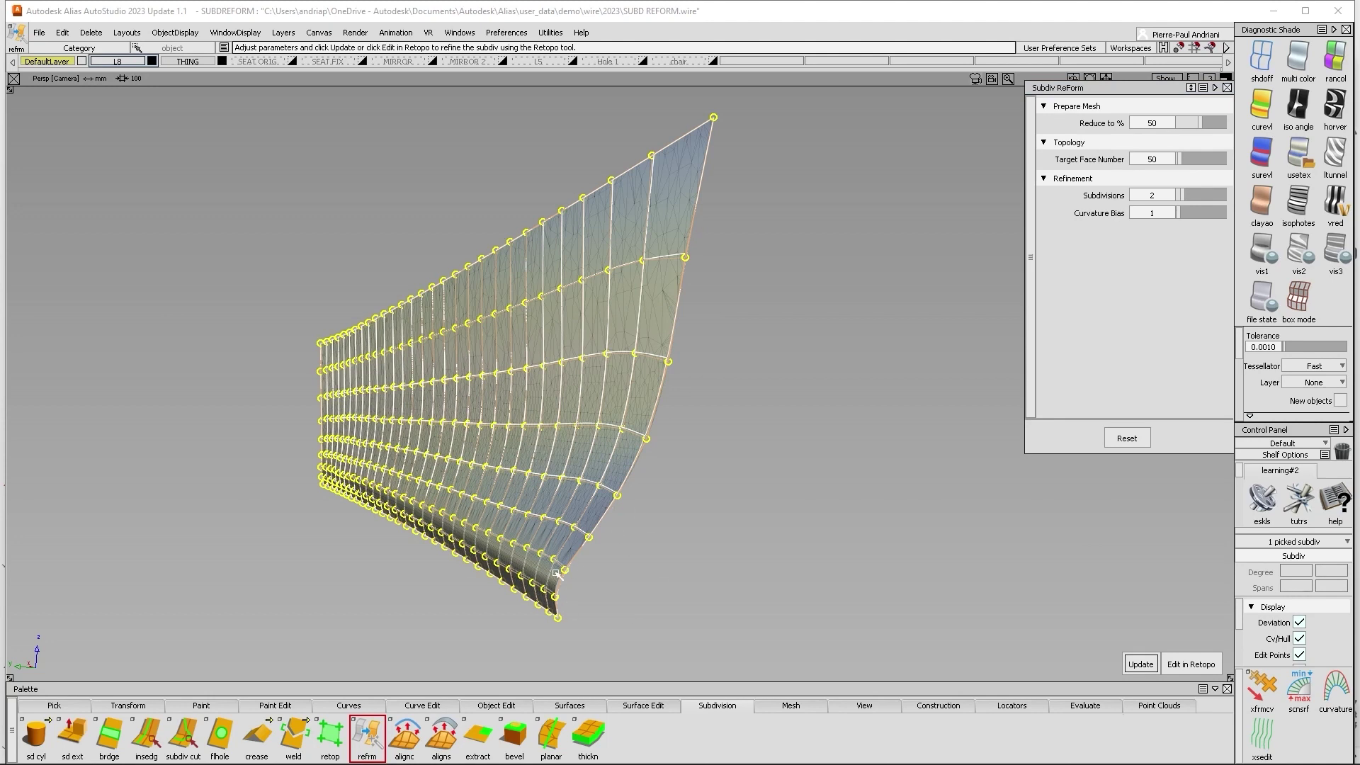
Pick the subdiv with two subdivisions and move it beside the source mesh
left_click_drag(546, 582, 464, 591, "alt+shift")
left_click(463, 592)
right_click_drag(463, 591, 459, 567, "ctrl+shift")
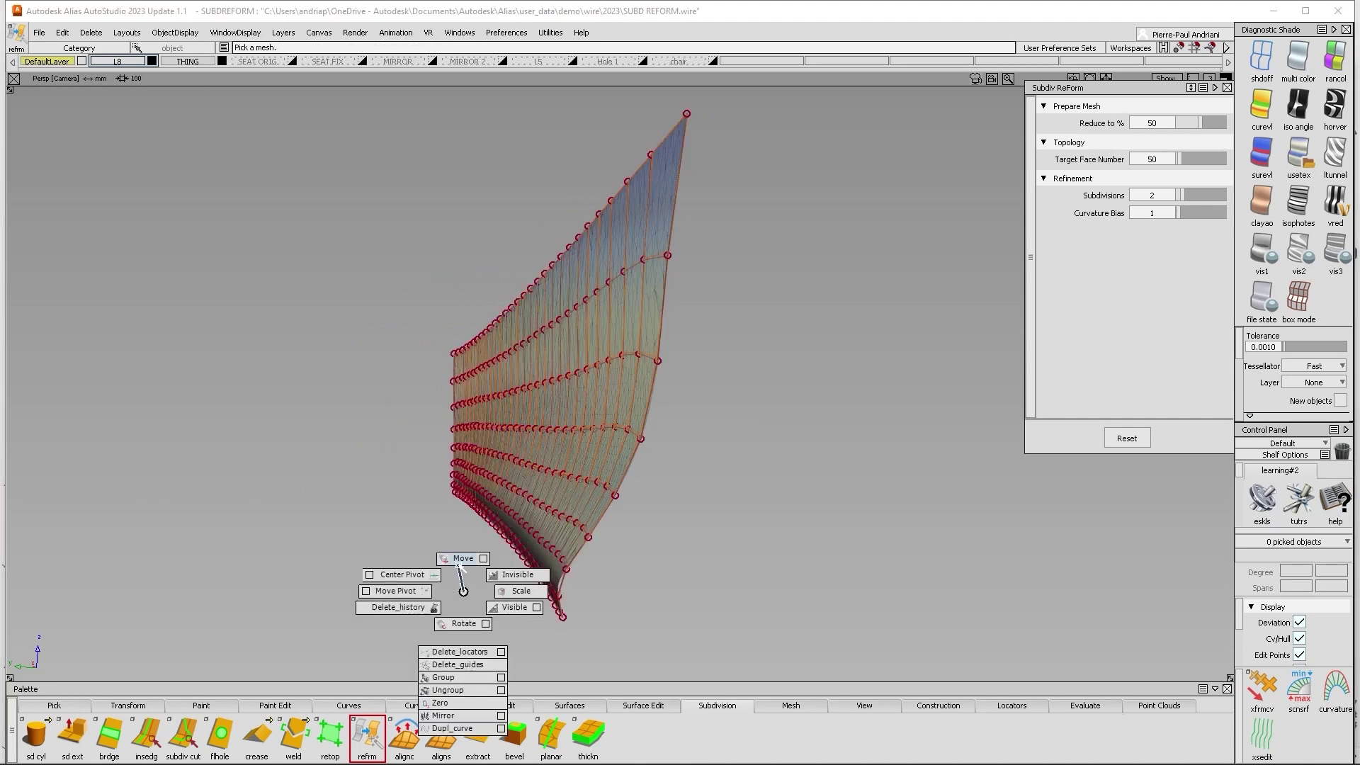
left_click(546, 552)
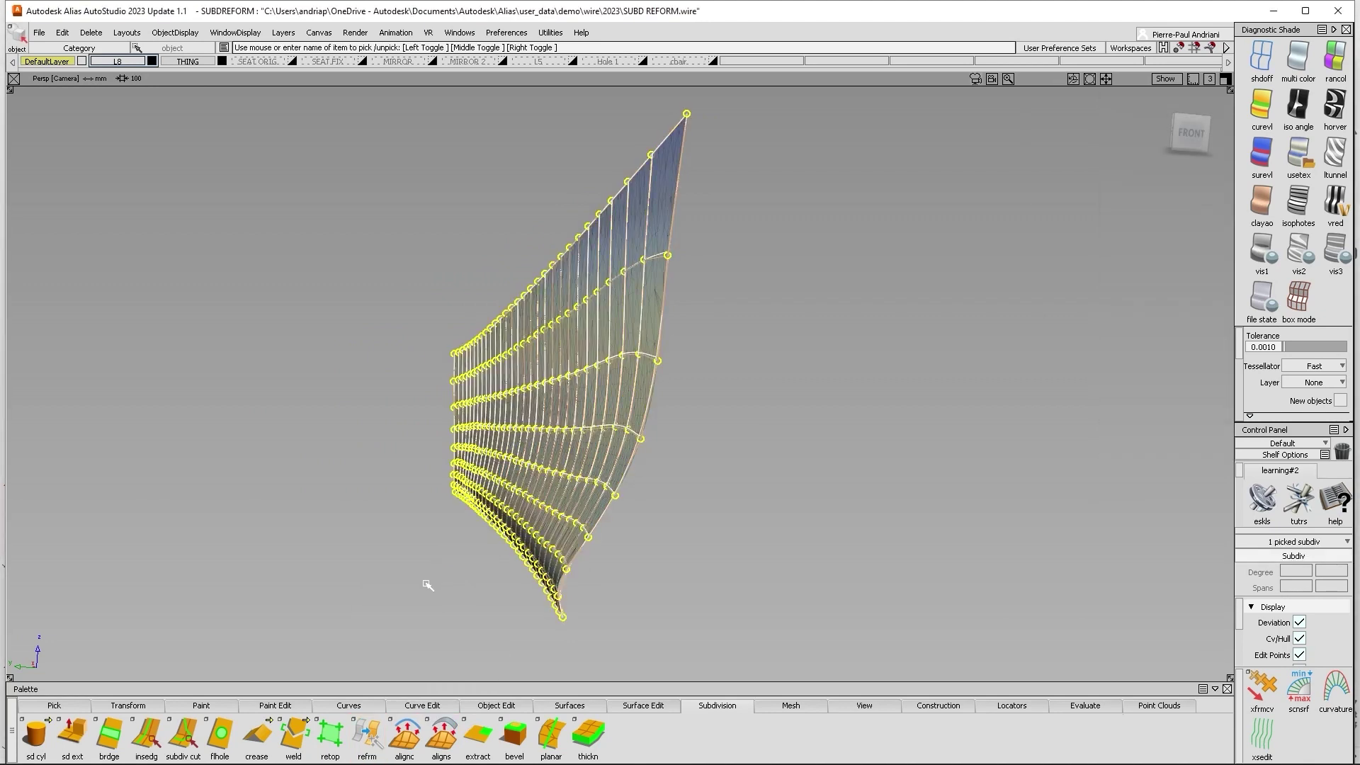
mouse_move(427, 585)
left_mouse_down("alt+shift")
mouse_move(446, 546)
mouse_move(977, 570)
mouse_move(965, 500)
mouse_move(815, 474)
left_mouse_up("alt+shift")
left_click_drag(910, 397, 911, 347, "ctrl+shift")
left_click(1299, 155)
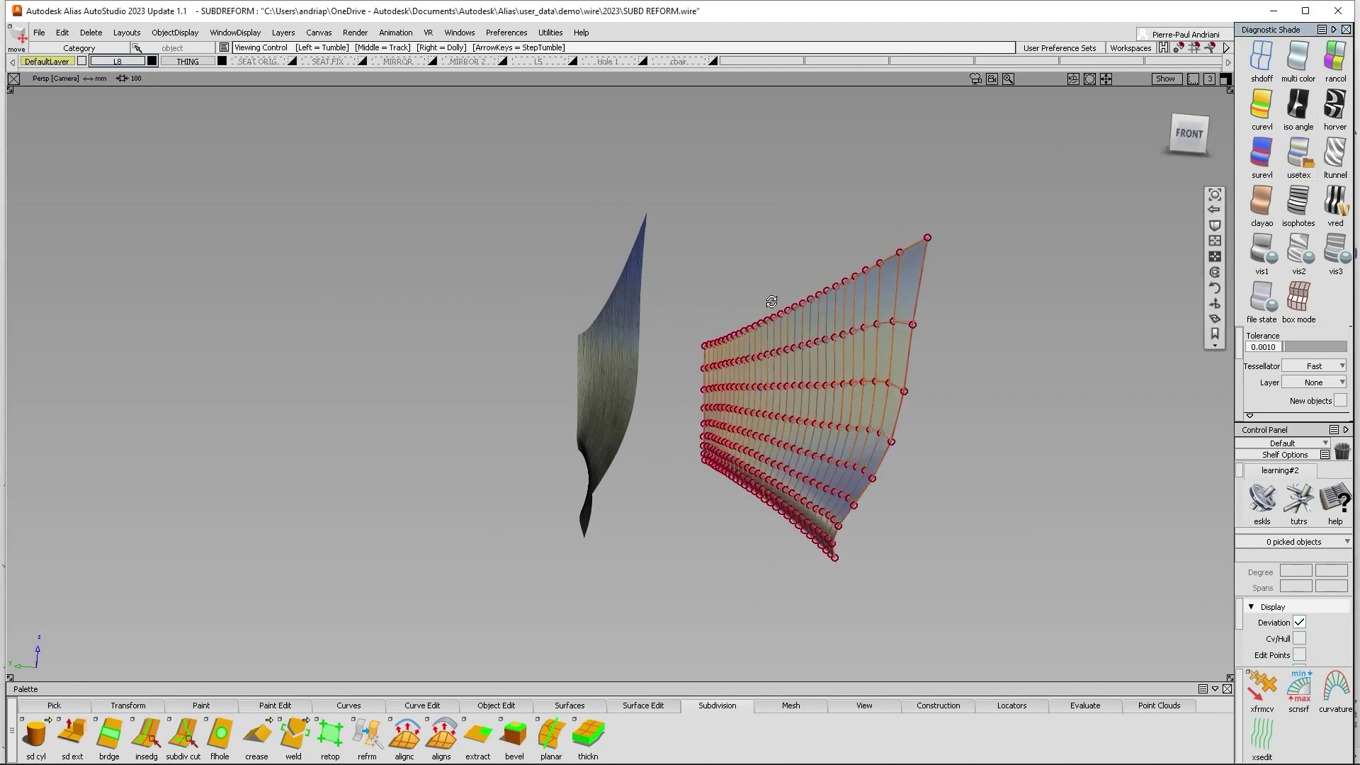
left_click_drag(771, 302, 843, 314, "alt+shift")
right_click_drag(843, 313, 816, 268, "alt+shift")
left_click_drag(817, 267, 883, 456, "ctrl+shift")
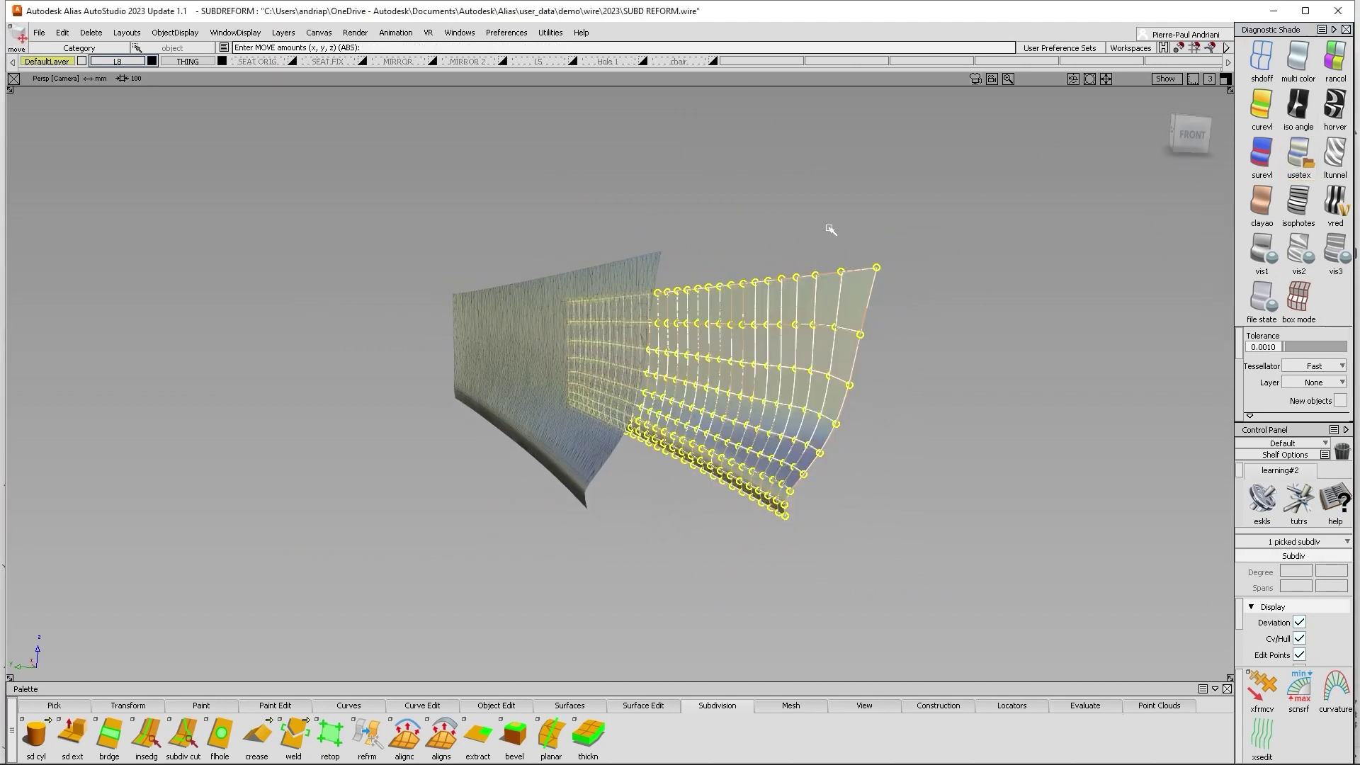
Compare the shaded surface of the moved subdiv with the source mesh, with the wireframe display hidden
left_click_drag(830, 230, 770, 323, "alt+shift")
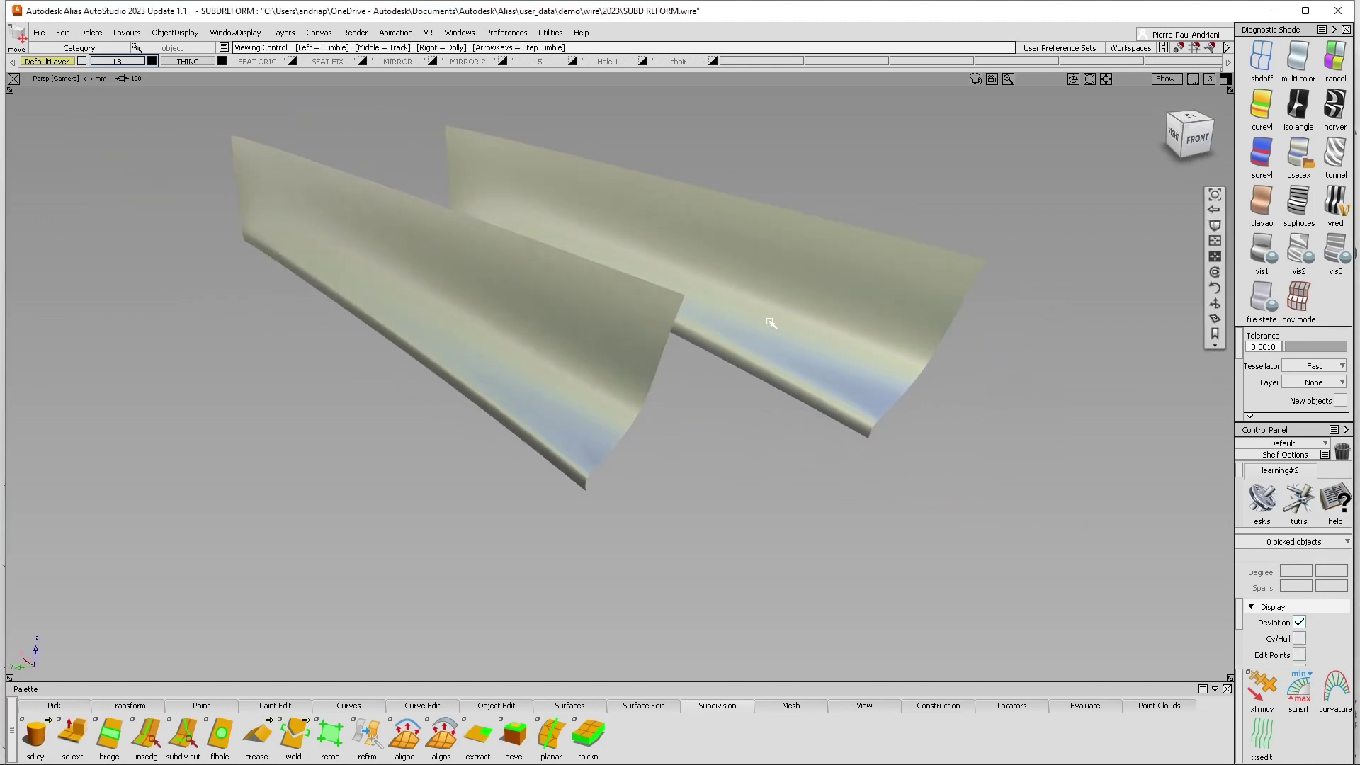
left_click_drag(637, 343, 704, 368, "alt+shift")
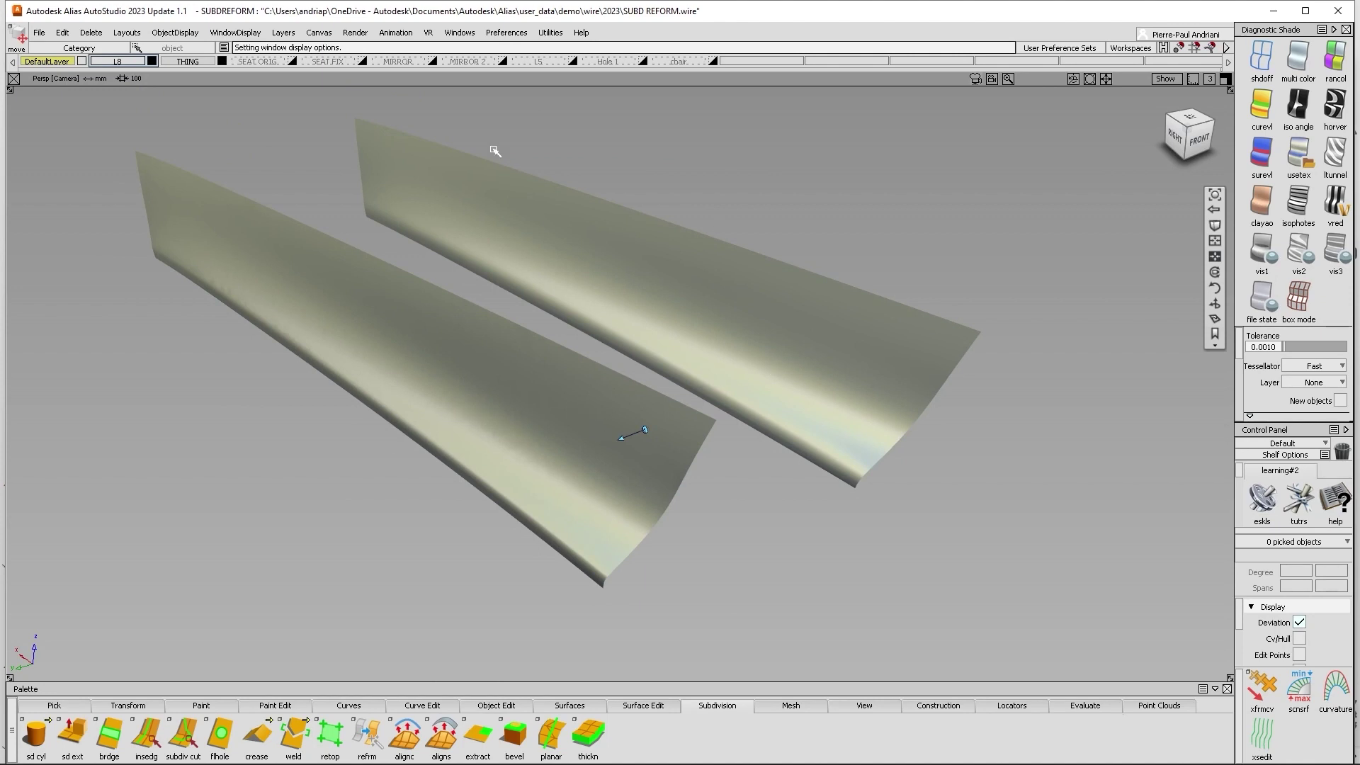
left_click_drag(865, 418, 626, 329, "alt+shift")
key("ctrl+space")
Check the face count of the two-subdivision subdiv by picking all its faces, and delete the subdiv
left_click_drag(737, 226, 742, 300, "ctrl+shift")
left_click_drag(684, 232, 1124, 643)
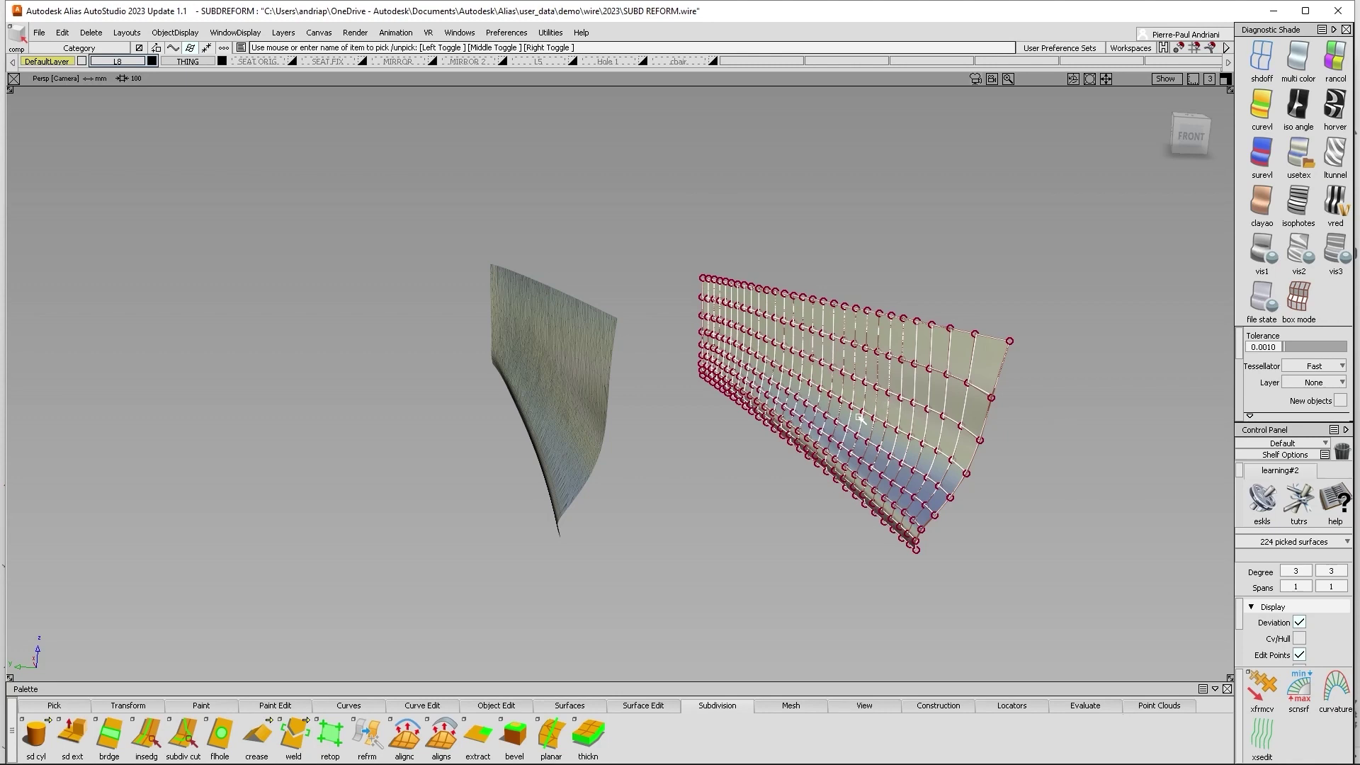
left_click_drag(865, 433, 857, 389, "ctrl+shift")
left_click(857, 390)
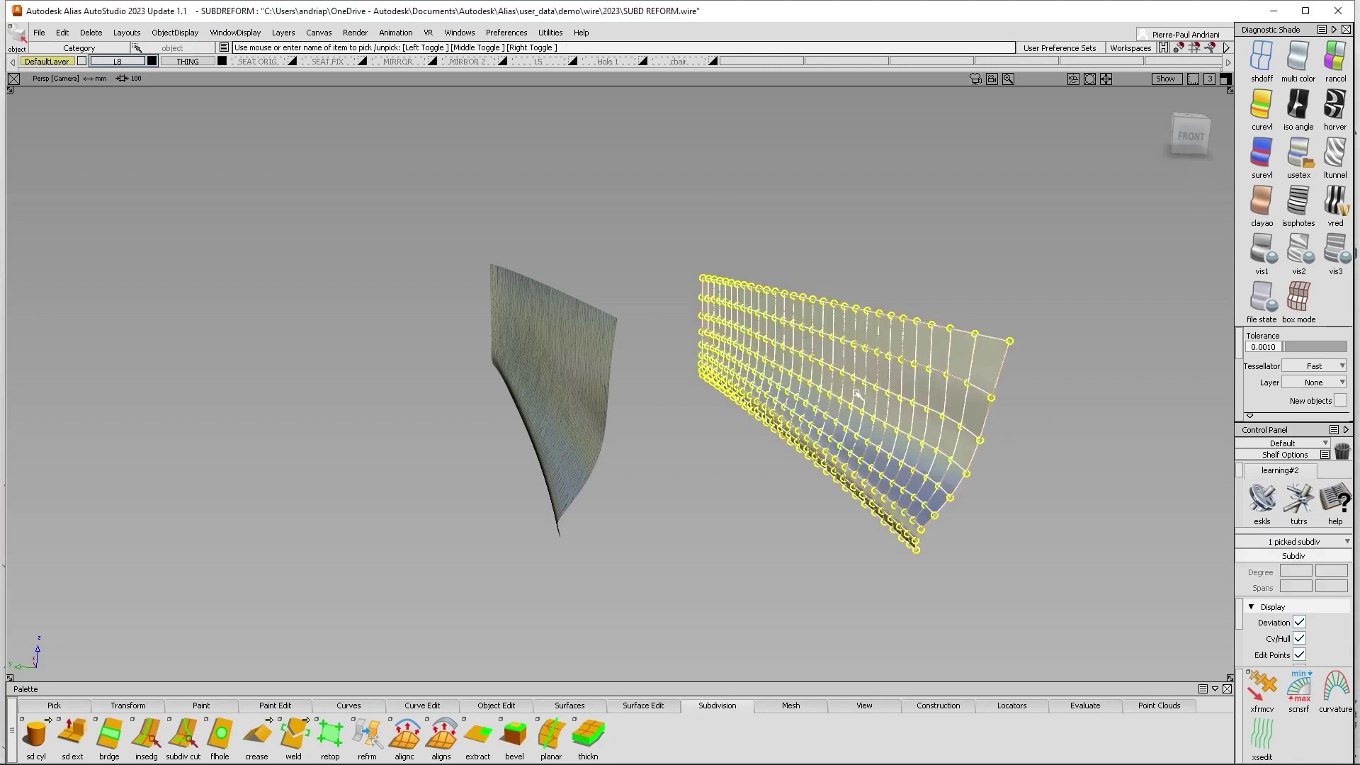
key("Delete")
key("Return")
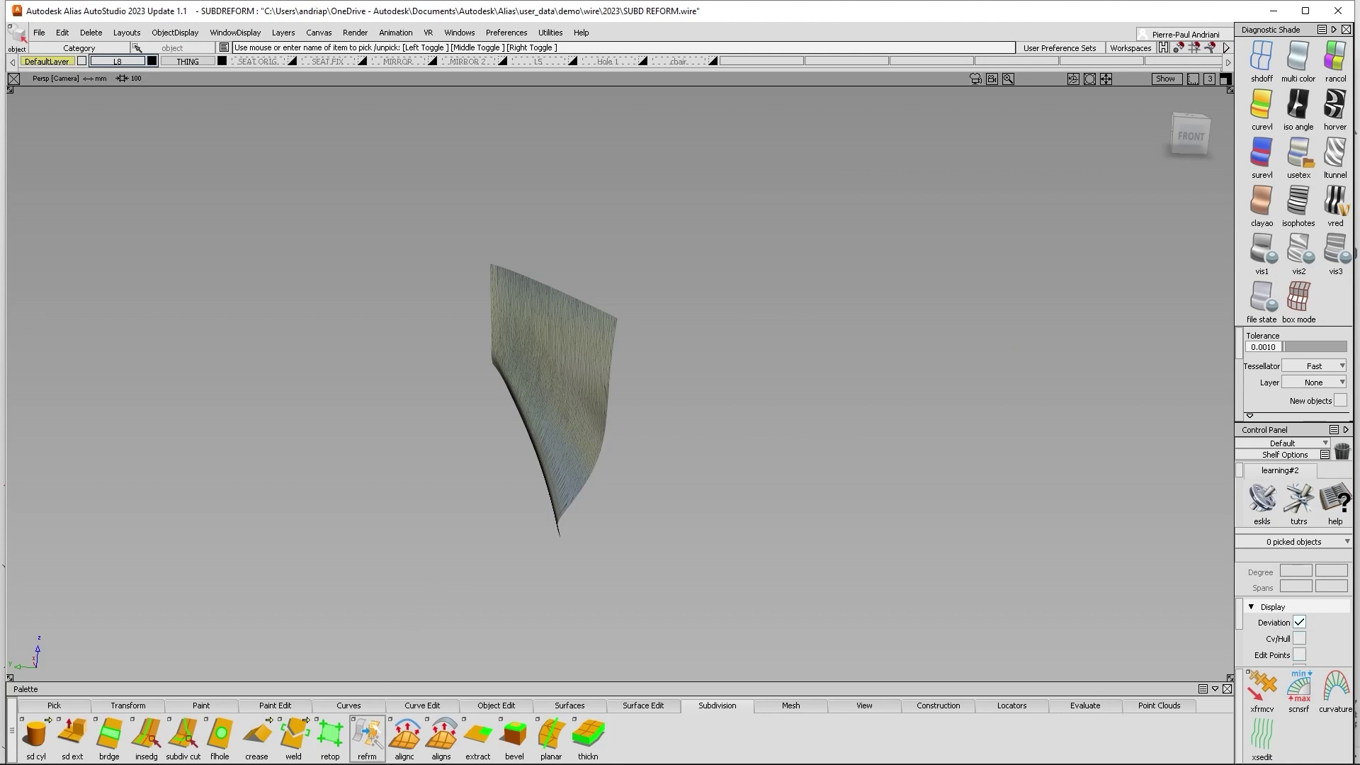
Build a fresh subdiv from the source mesh with Subdiv ReForm, with Subdivisions set to 1
double_click(367, 735)
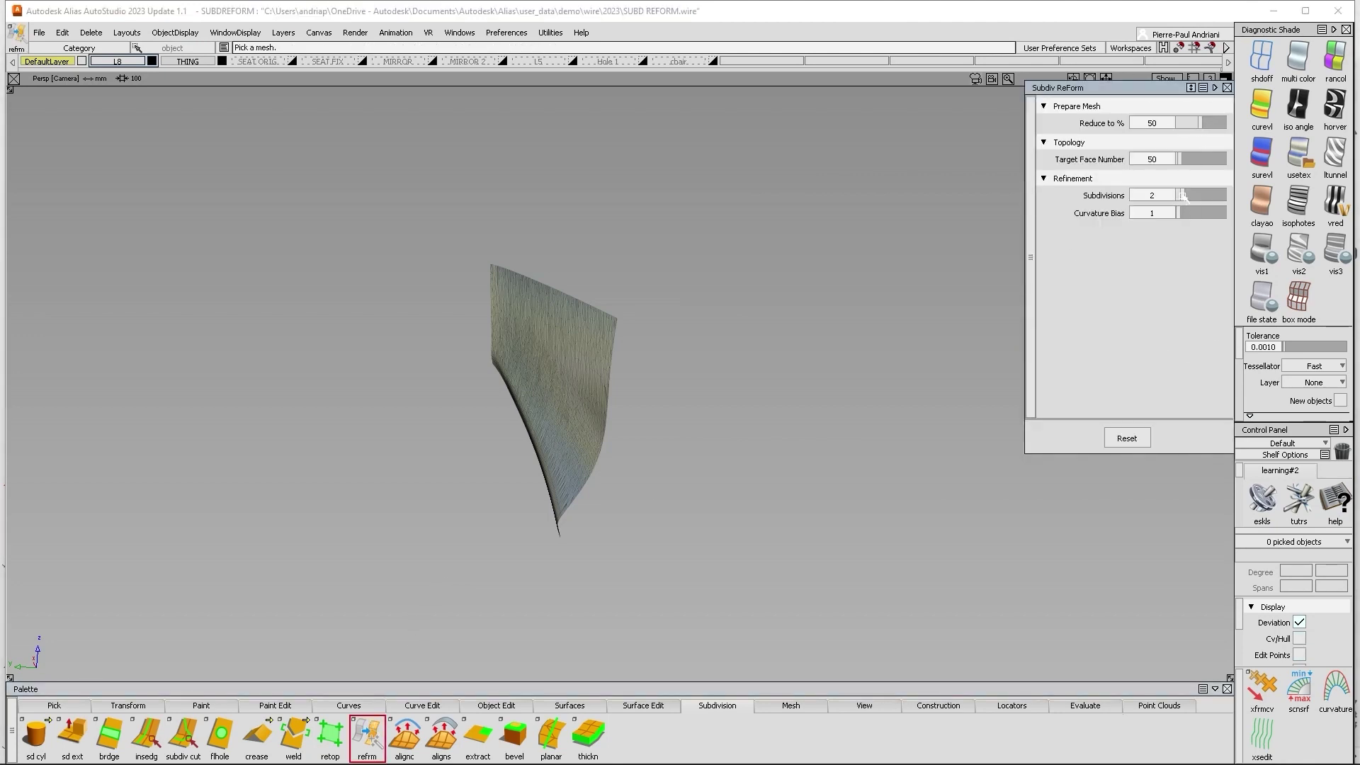
left_click_drag(1182, 196, 1154, 202)
left_click(575, 430)
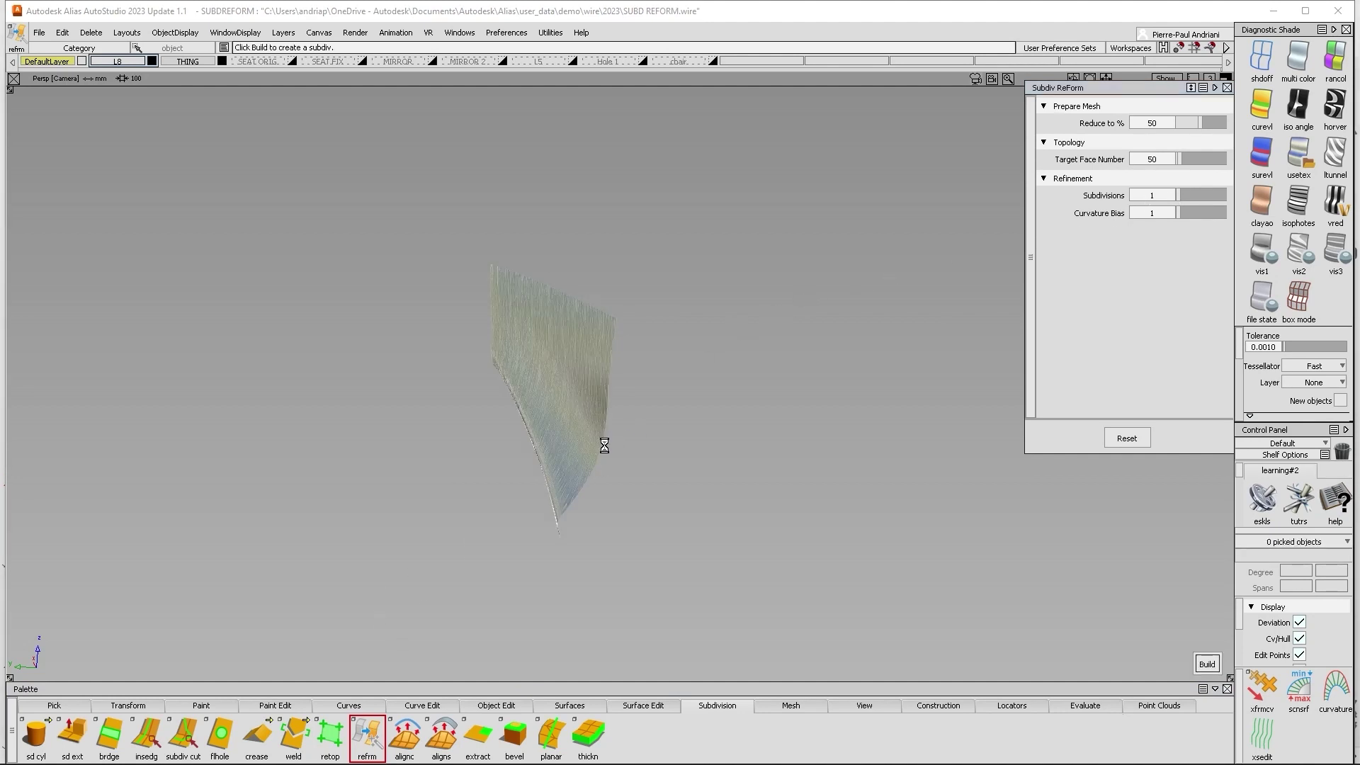
left_click_drag(542, 436, 741, 397, "alt+shift")
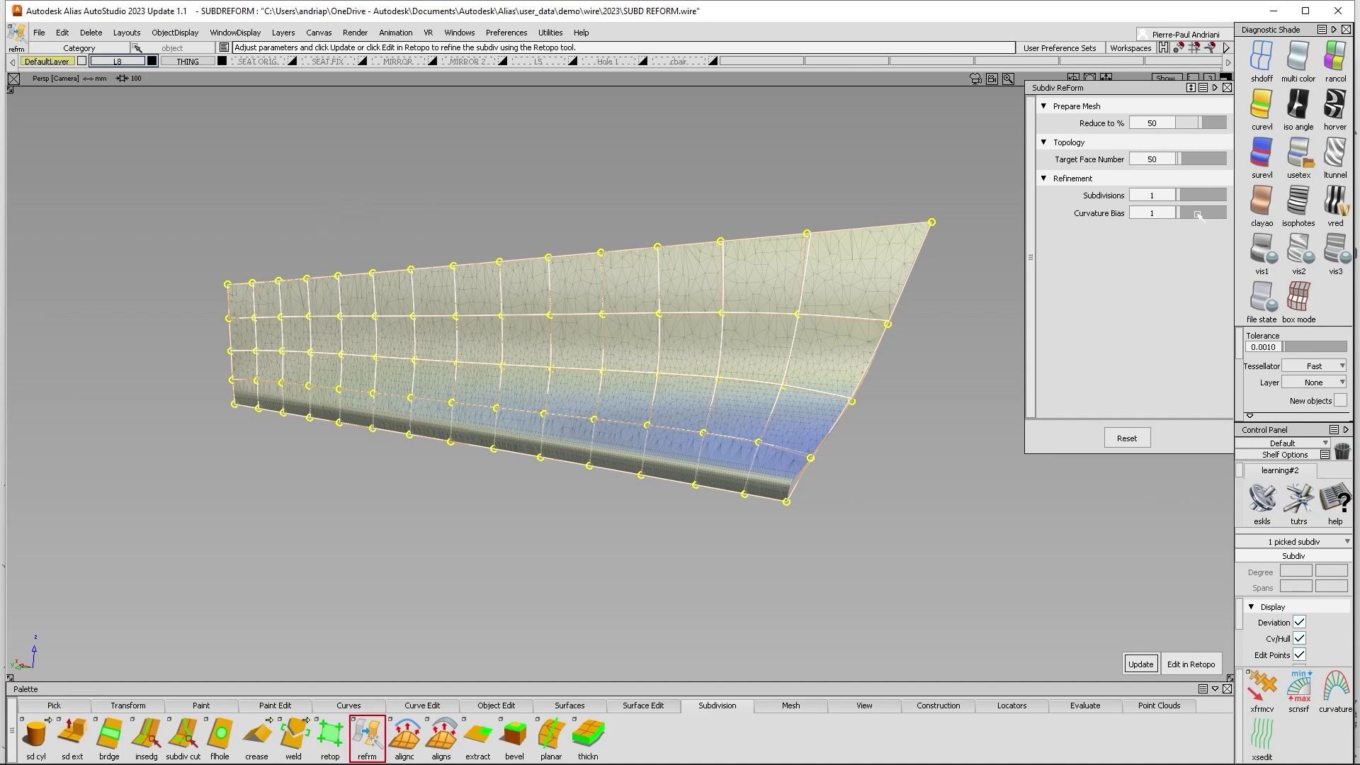
Try a Curvature Bias of 4 on the subdiv, and raise it to 10
left_click_drag(1184, 214, 1191, 215)
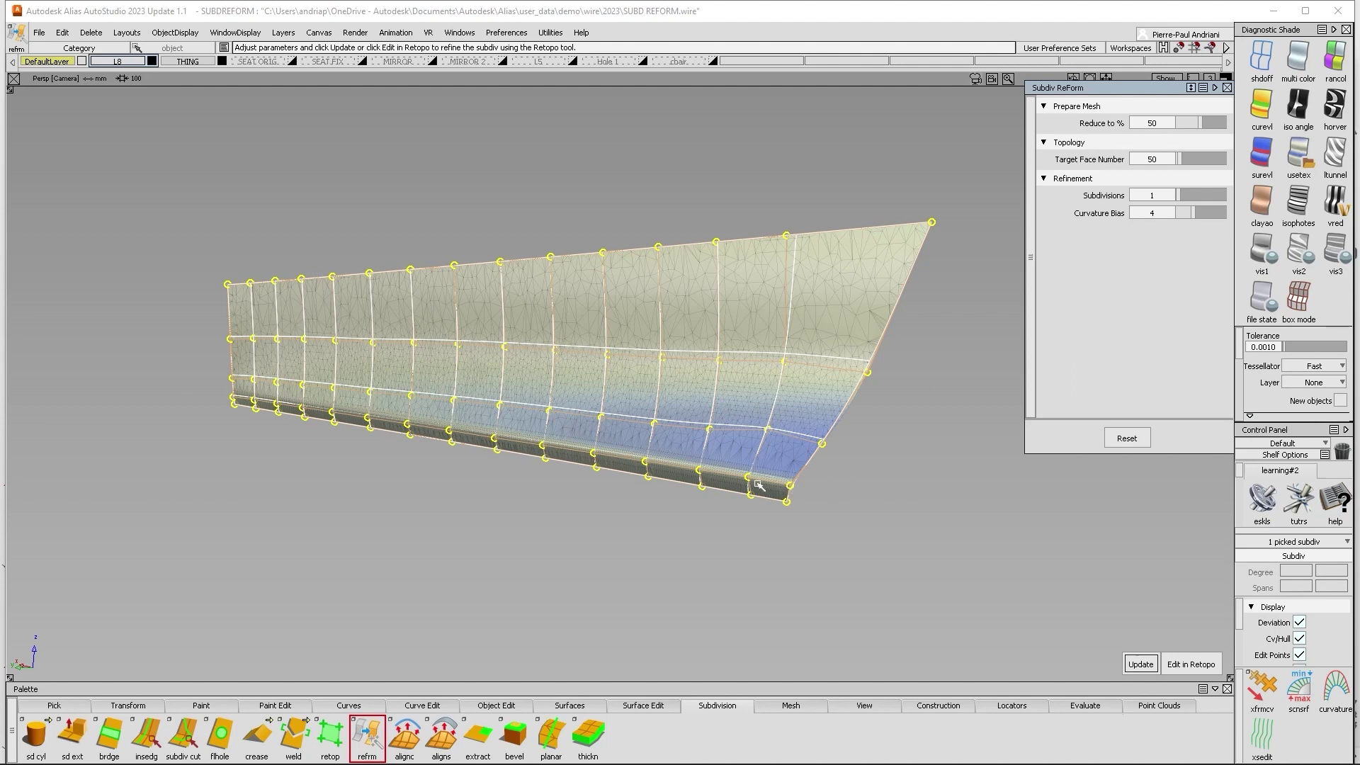
left_click_drag(1199, 212, 1242, 216)
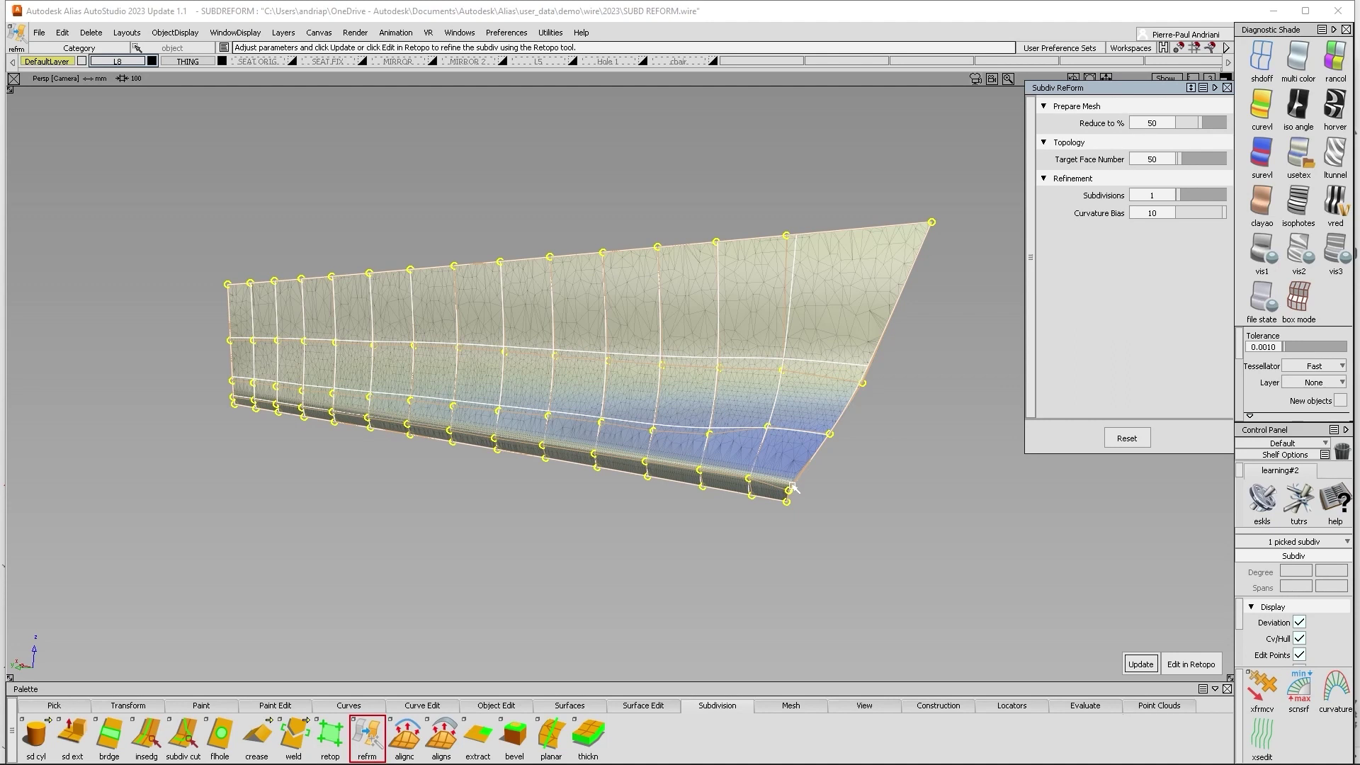
Open the subdiv for editing in Retopo and relax its interior points across the lower rows of faces
left_click_drag(793, 489, 665, 458, "alt+shift")
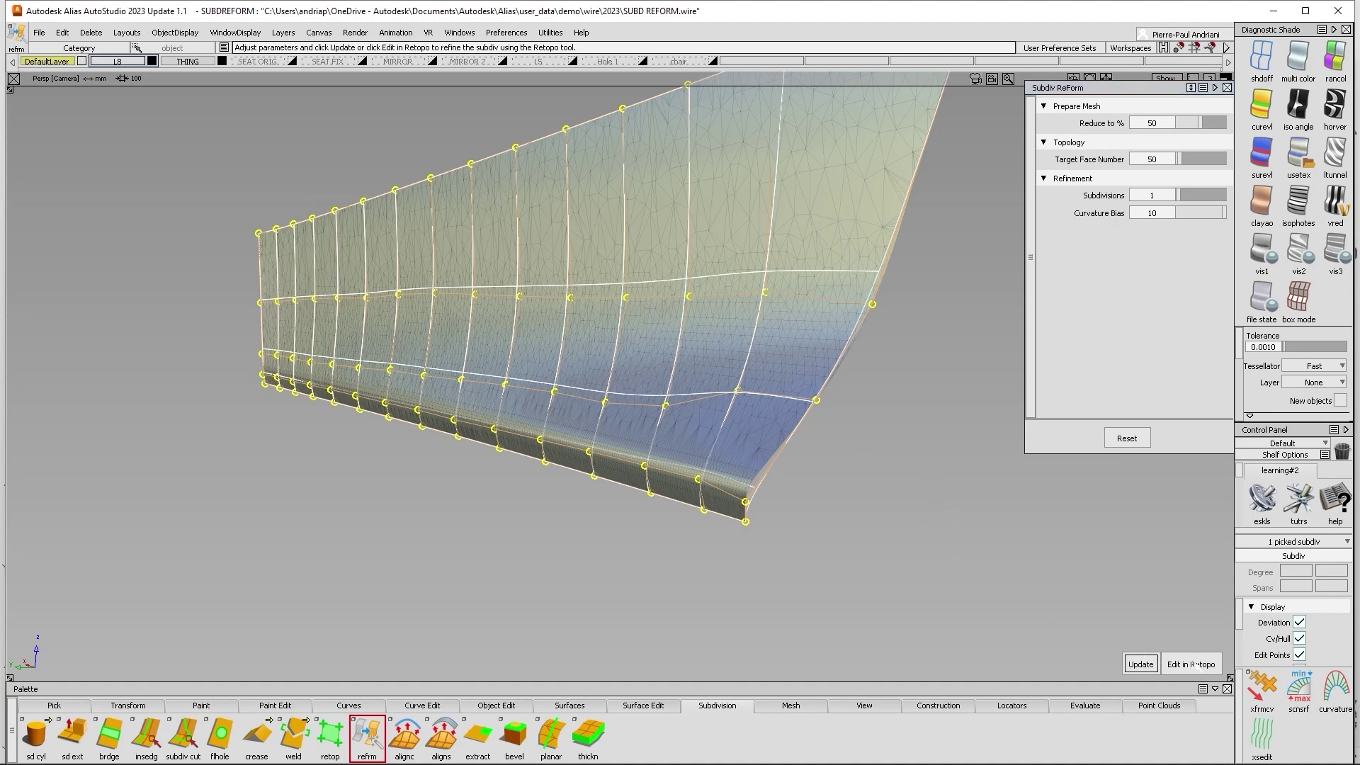
left_click(1193, 664)
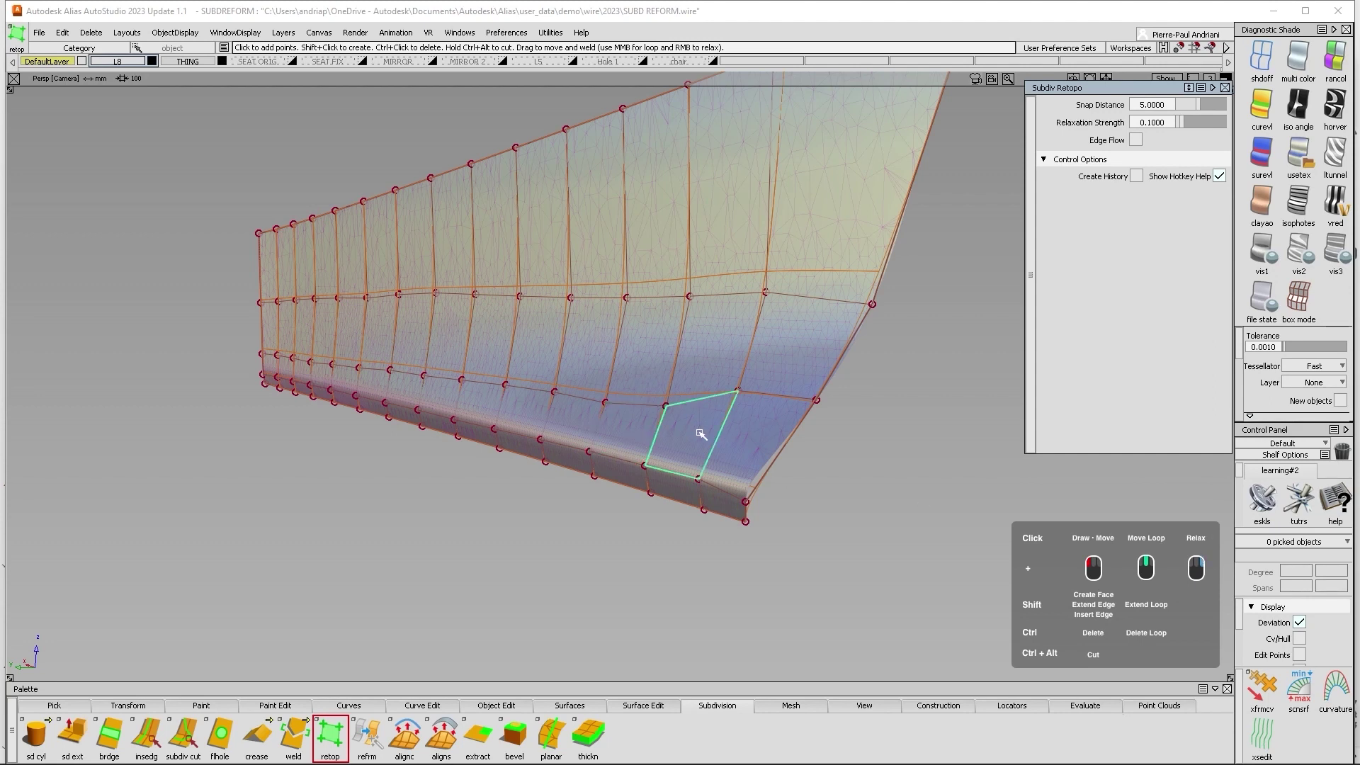
mouse_move(700, 432)
right_mouse_down()
mouse_move(698, 409)
mouse_move(625, 418)
mouse_move(619, 396)
mouse_move(522, 371)
mouse_move(477, 391)
mouse_move(346, 373)
right_mouse_up()
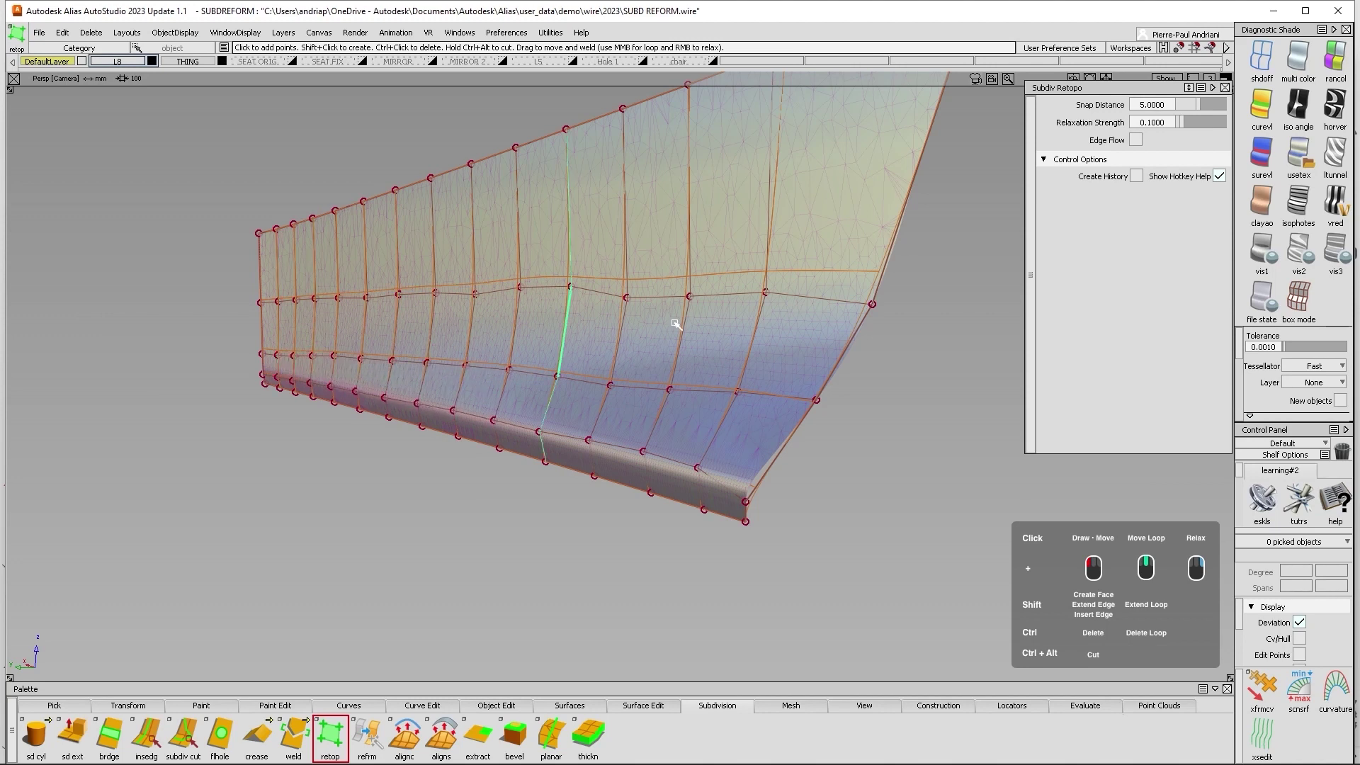
Insert an edge loop along the panel's bottom flange and relax the surrounding points and lower rows
mouse_move(694, 316)
right_mouse_down()
mouse_move(828, 307)
mouse_move(636, 340)
mouse_move(607, 272)
mouse_move(548, 325)
mouse_move(418, 315)
mouse_move(541, 364)
mouse_move(371, 321)
right_mouse_up()
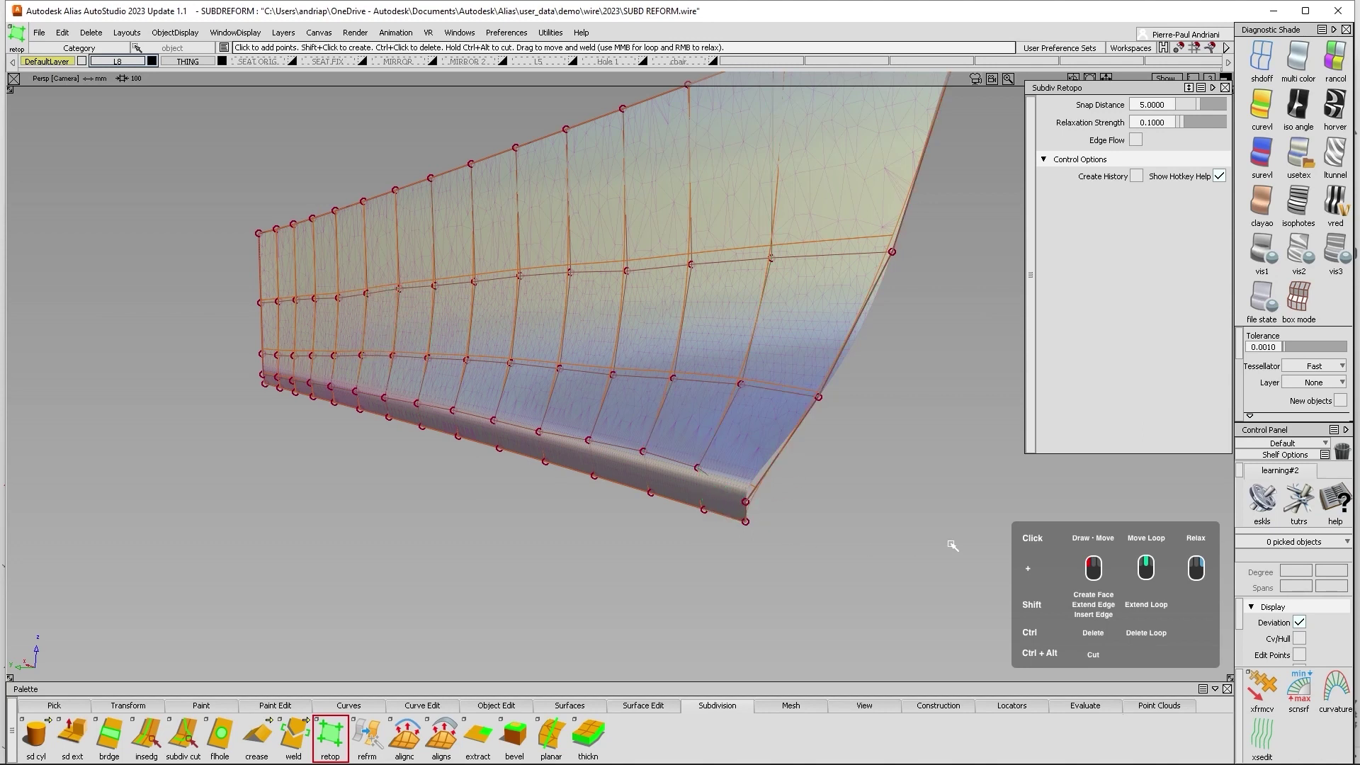
left_click(701, 494, "shift")
right_click(729, 492)
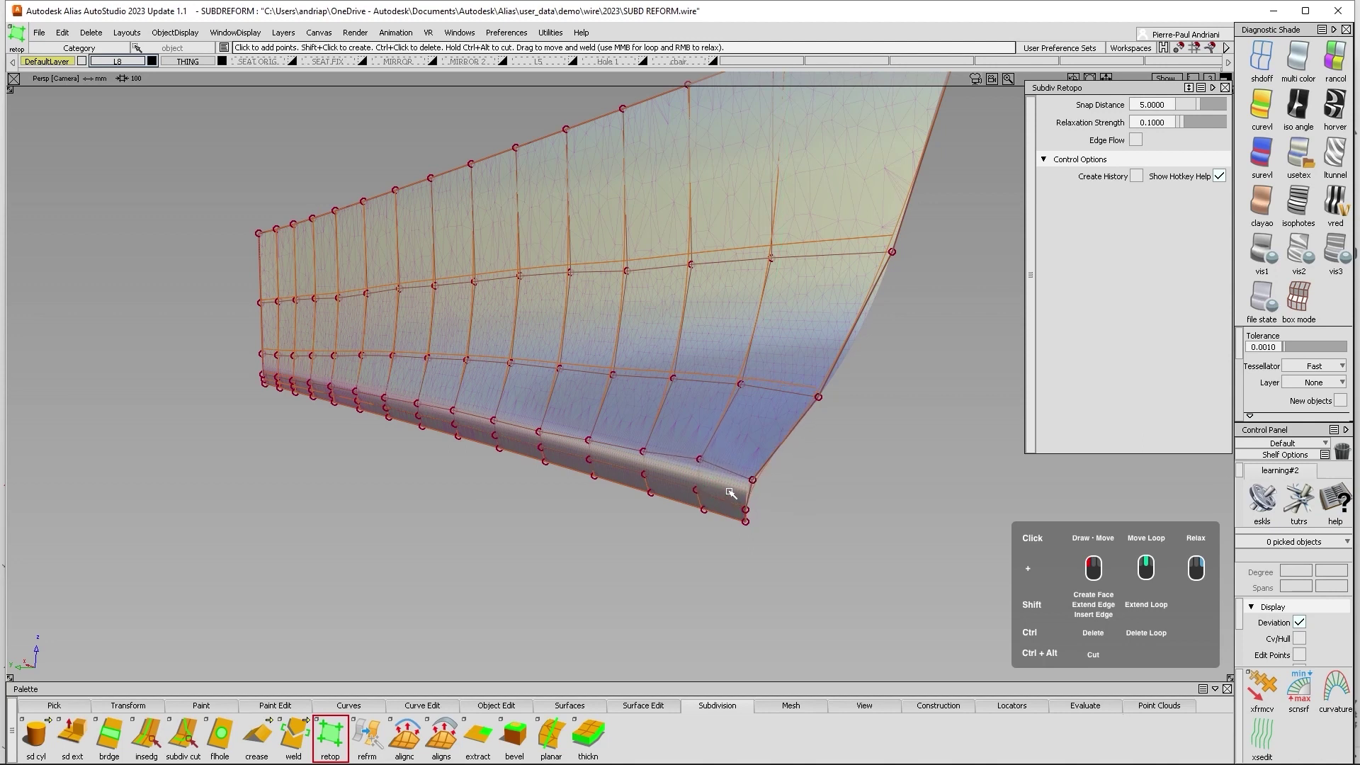
right_click(698, 446)
right_click(609, 423)
right_click(581, 421)
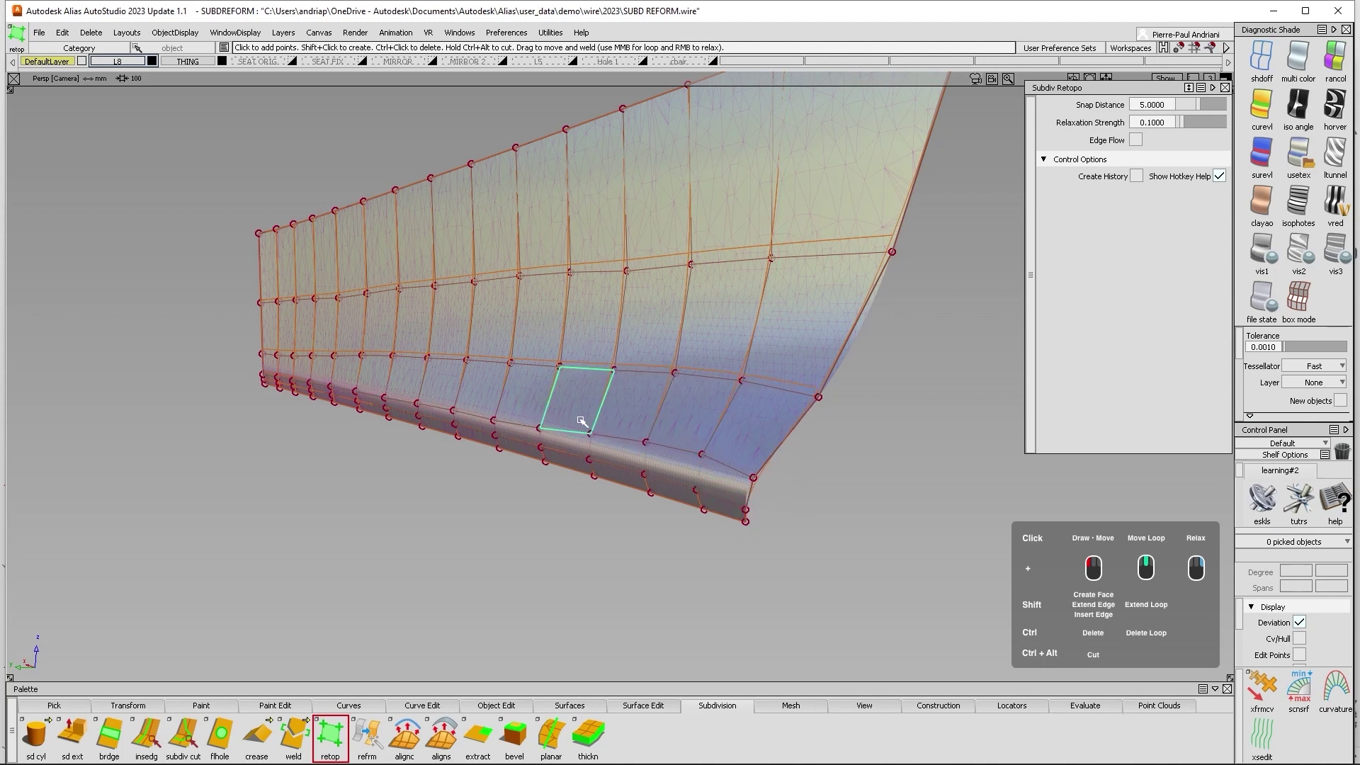
Insert further edge loops through the bottom flange and just above its bend, undoing the trial loop move
left_click(747, 491, "shift")
left_click(764, 460, "shift")
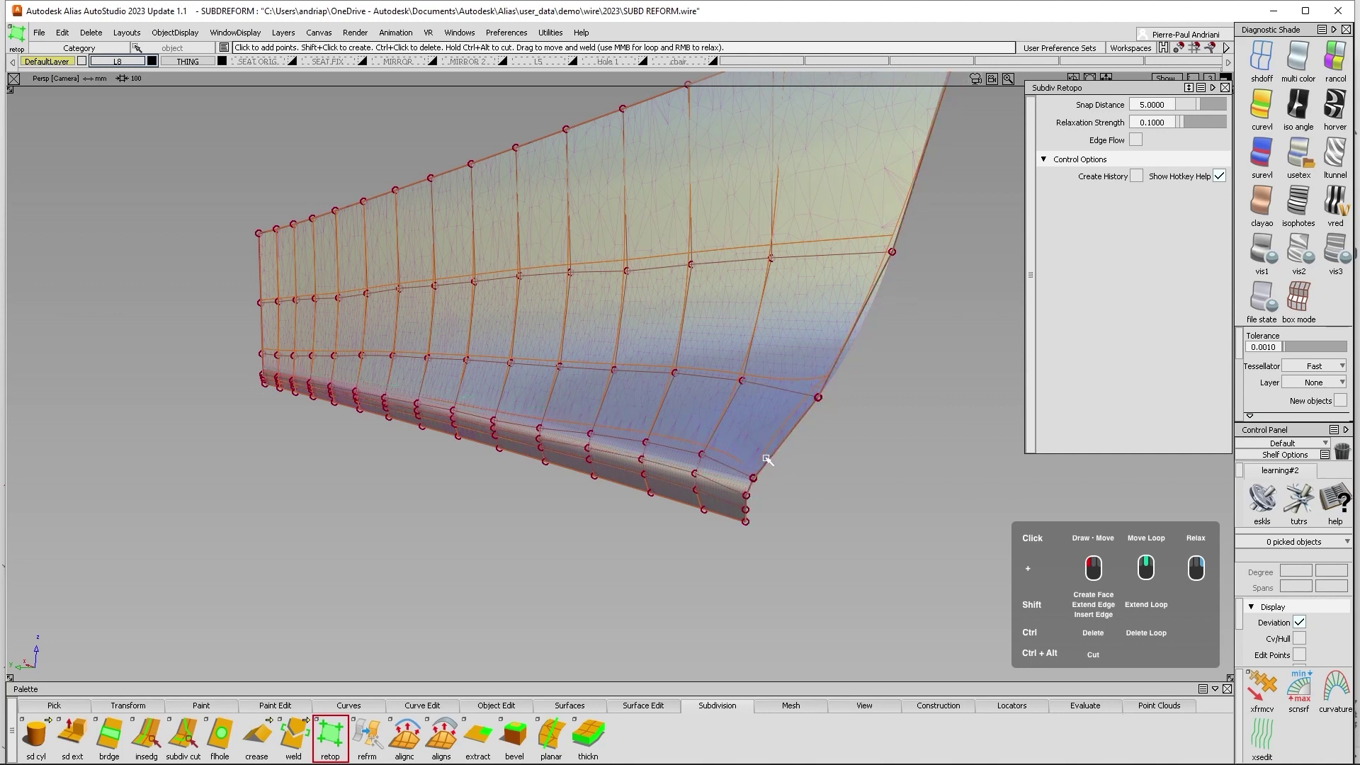
middle_click_drag(766, 461, 706, 438)
key("ctrl+z")
left_click(712, 436, "shift")
left_click_drag(707, 459, 792, 470, "alt+shift")
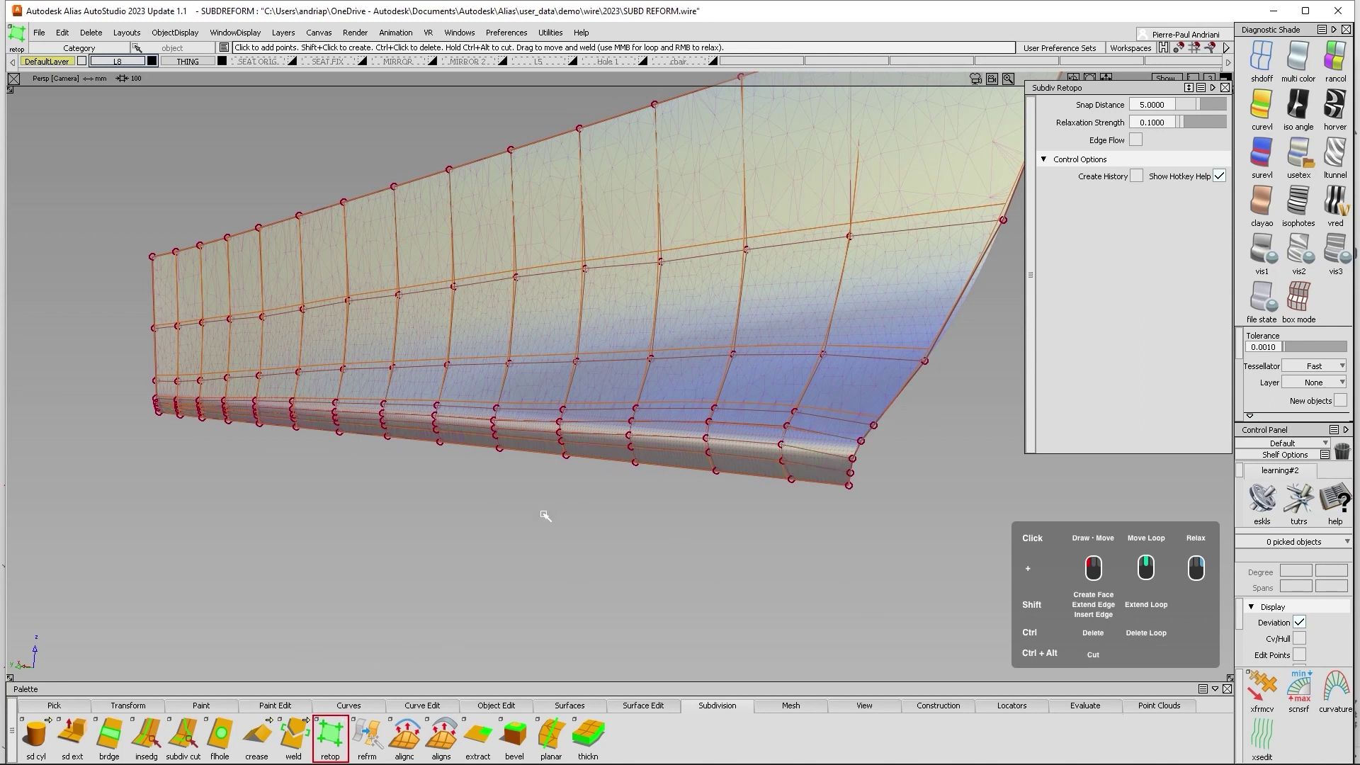
Pick the refined subdiv and move it about 258 mm along Y, away from the source mesh
left_click_drag(919, 441, 754, 467, "alt+shift")
left_click_drag(659, 513, 640, 446, "ctrl+shift")
left_click(652, 480)
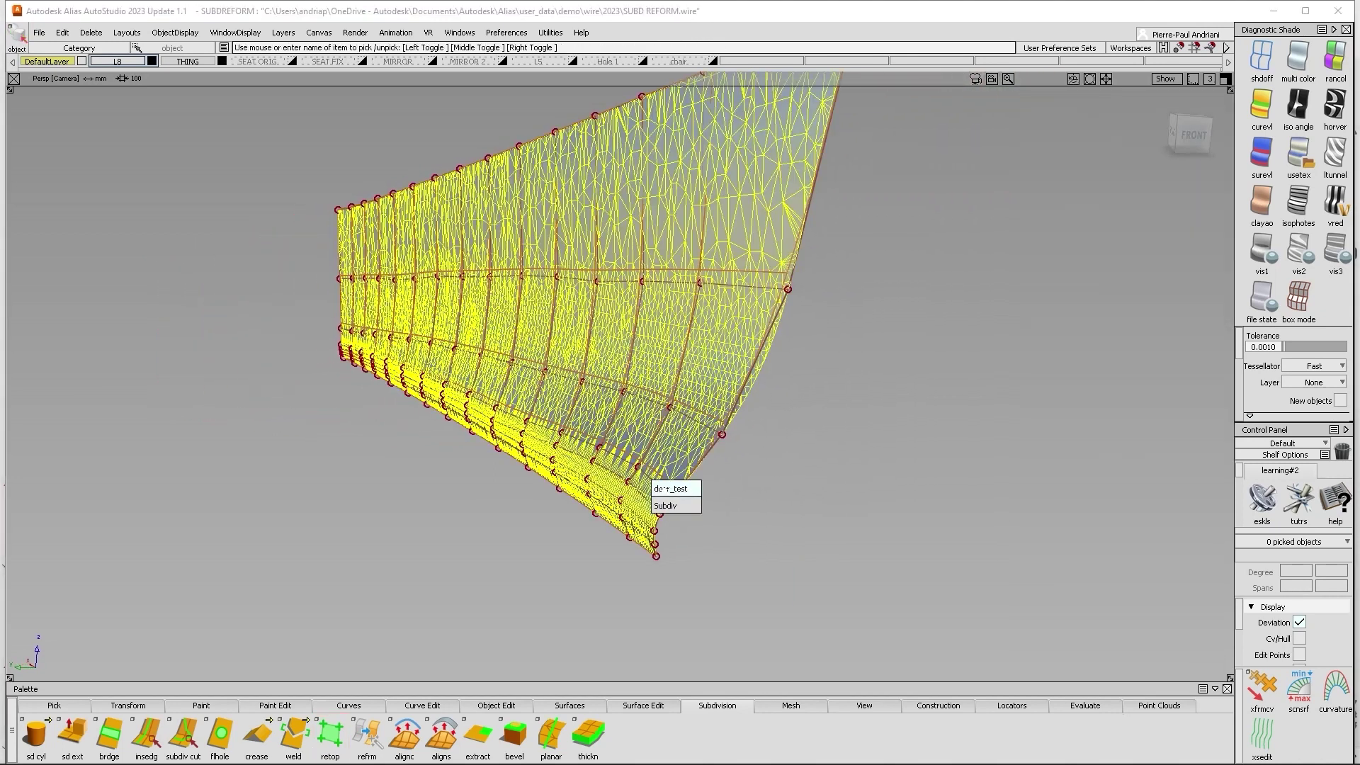
left_click(666, 505)
middle_click_drag(441, 550, 942, 479, "ctrl+shift")
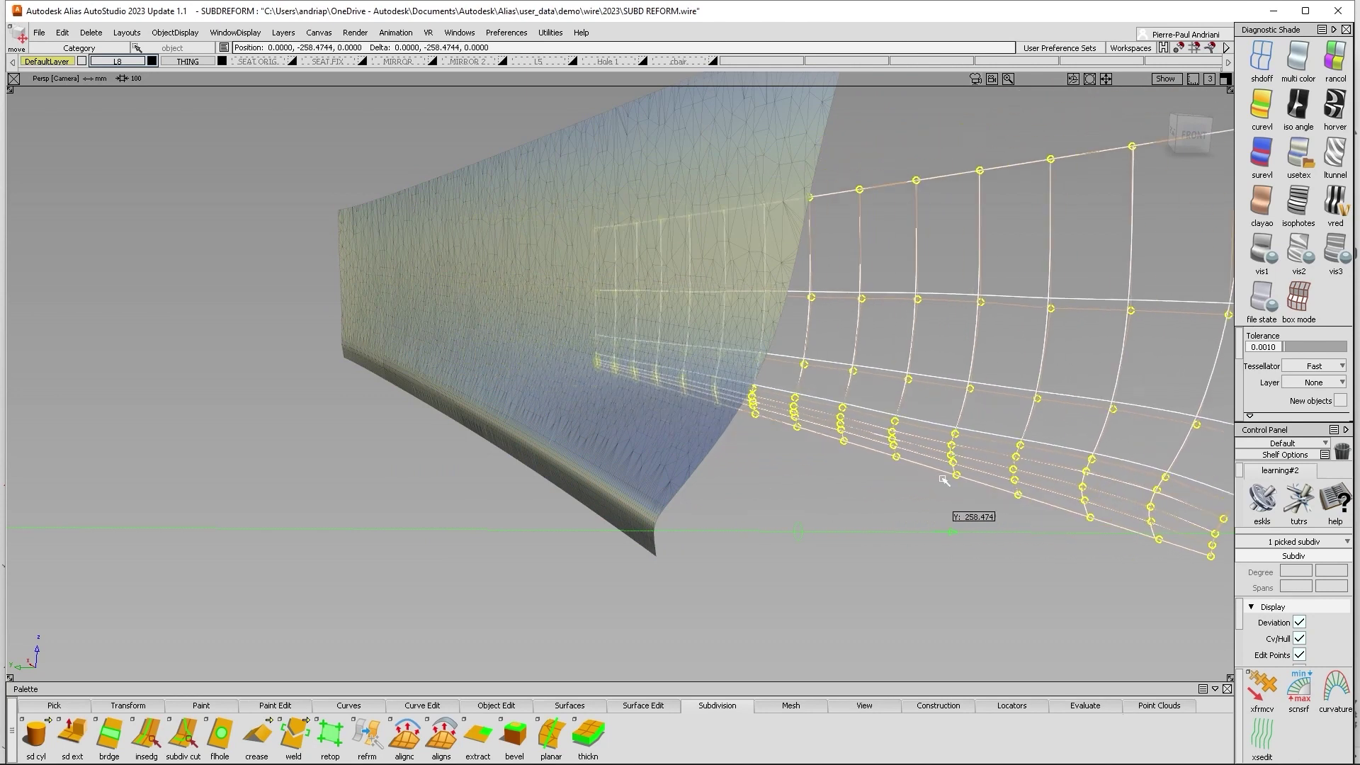
right_click_drag(943, 480, 874, 507, "alt+shift")
left_click_drag(874, 507, 875, 560, "ctrl+shift")
Shade the moved subdiv with the usetex diagnostic shader and compare its surface with the mesh, with all wireframe display hidden
left_click(1306, 165)
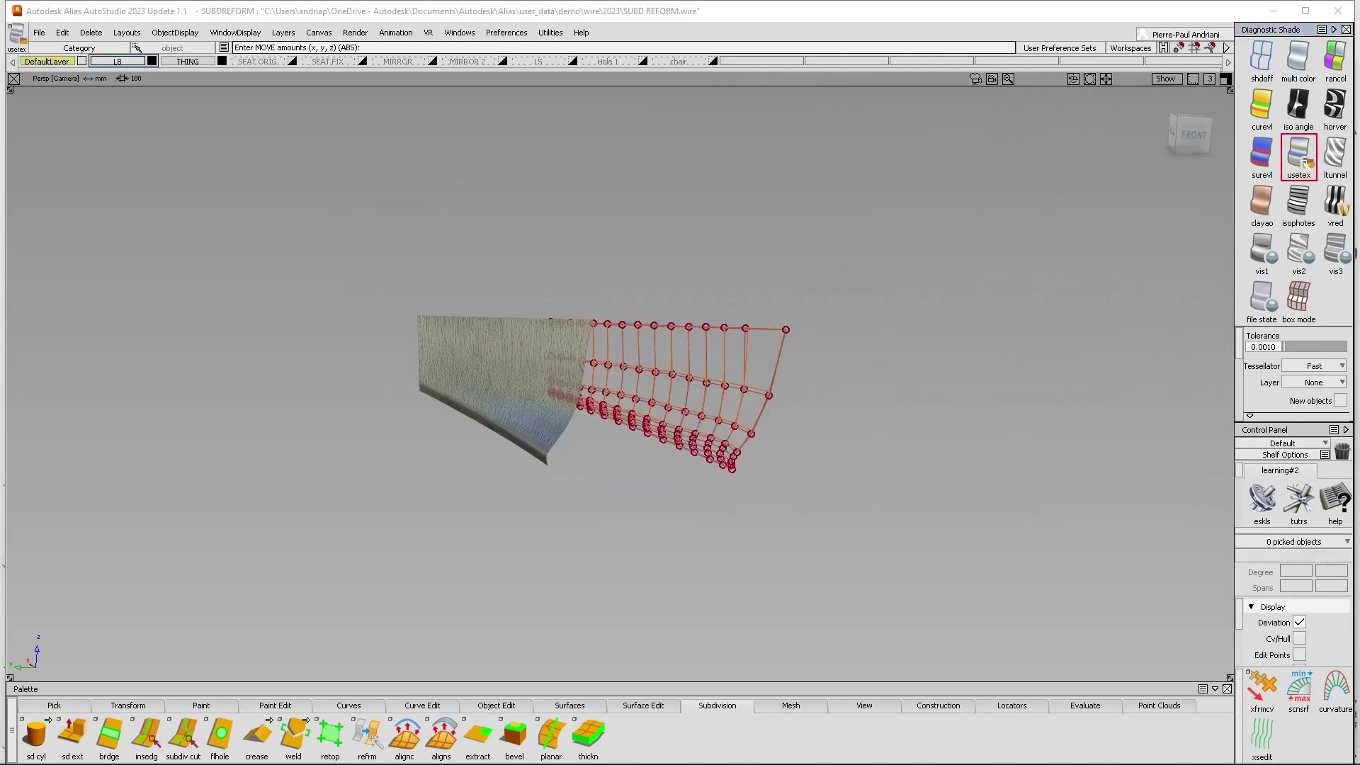
right_click_drag(624, 396, 680, 394, "alt+shift")
left_click_drag(680, 395, 670, 409, "alt+shift")
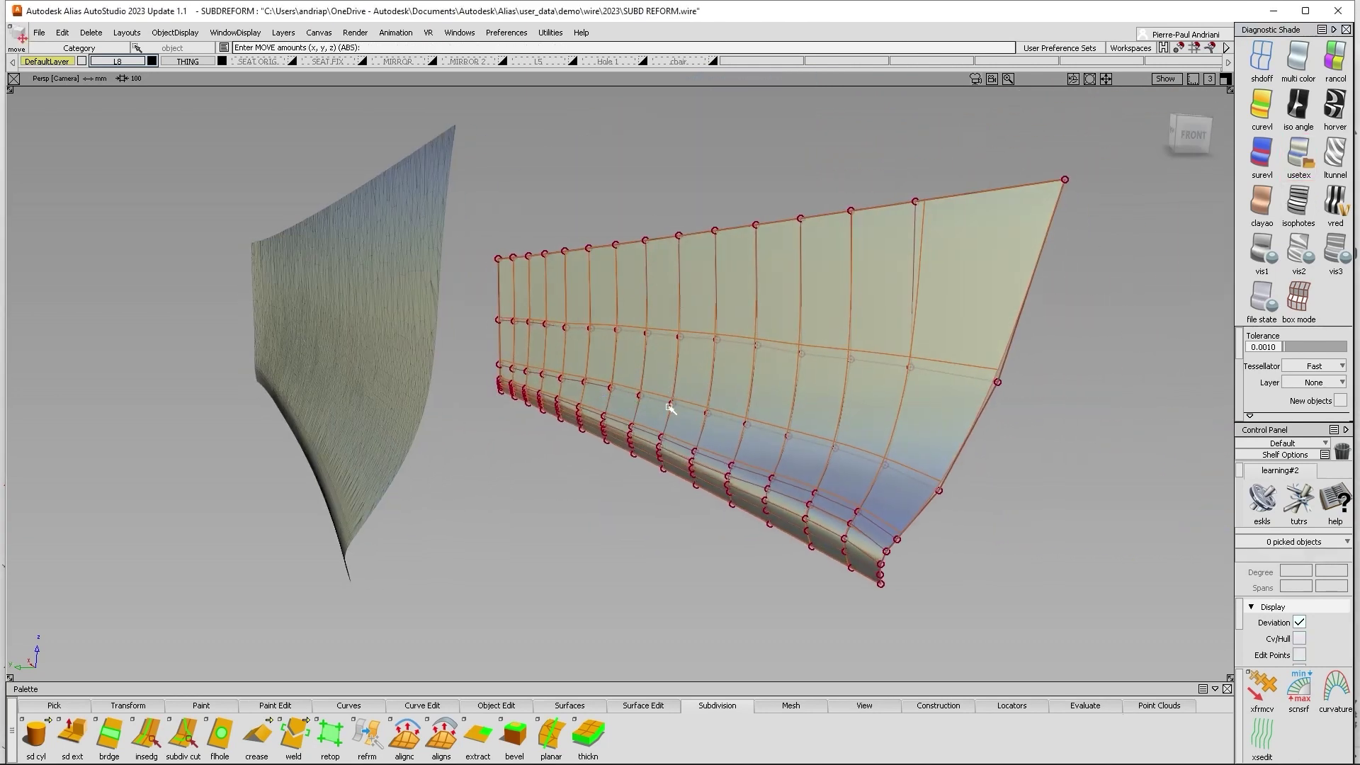
mouse_move(670, 409)
right_mouse_down("ctrl+shift")
mouse_move(682, 389)
mouse_move(658, 405)
right_mouse_up("ctrl+shift")
left_click_drag(659, 405, 714, 409, "alt+shift")
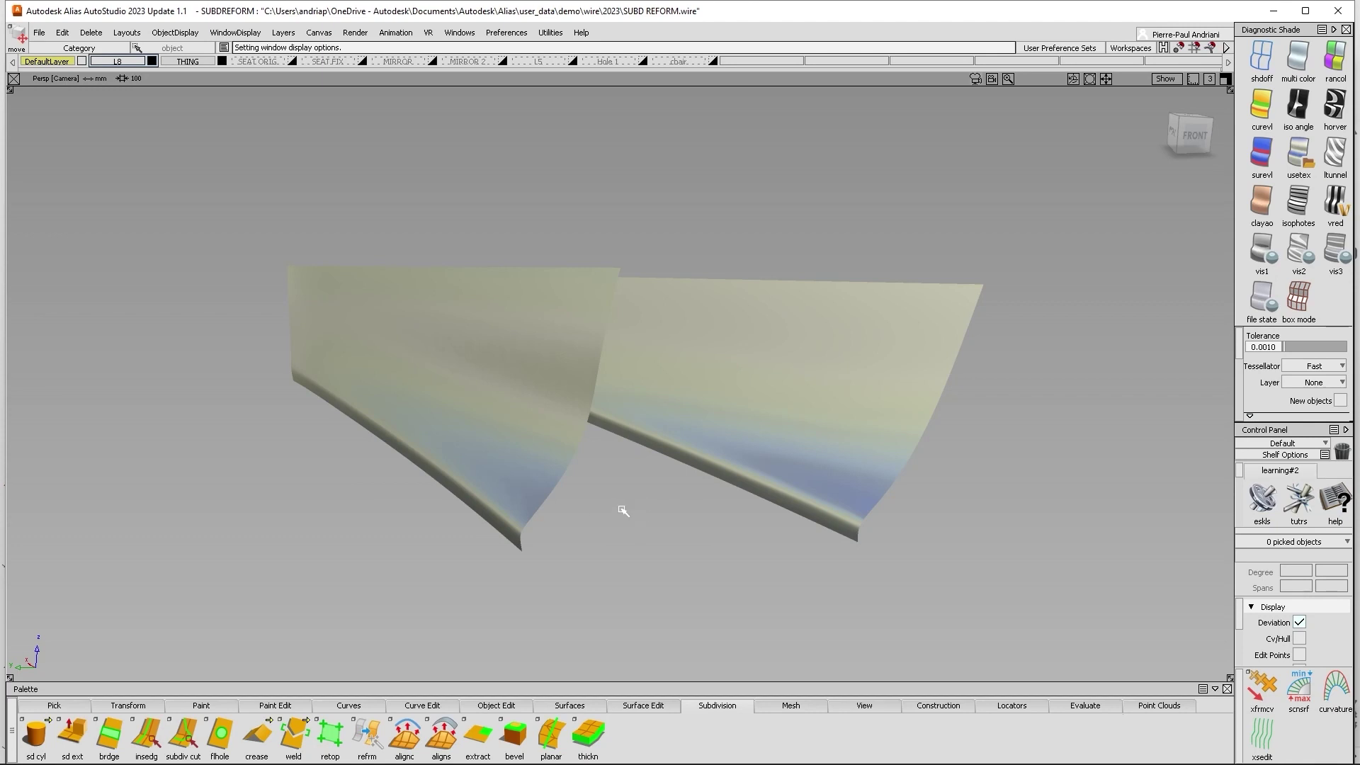
right_click_drag(650, 499, 741, 383, "ctrl+shift")
Delete the moved panel subdiv
left_click_drag(741, 383, 756, 467, "ctrl+shift")
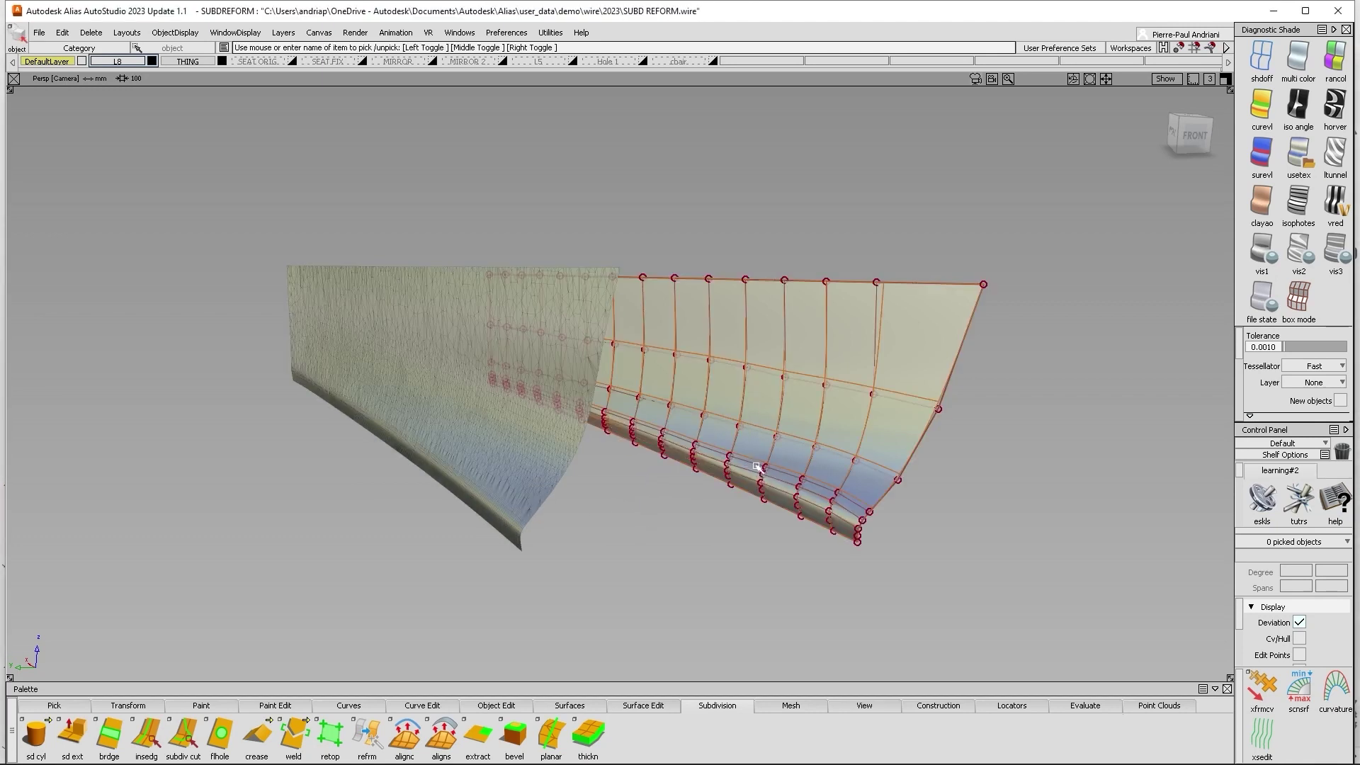
left_click(756, 465)
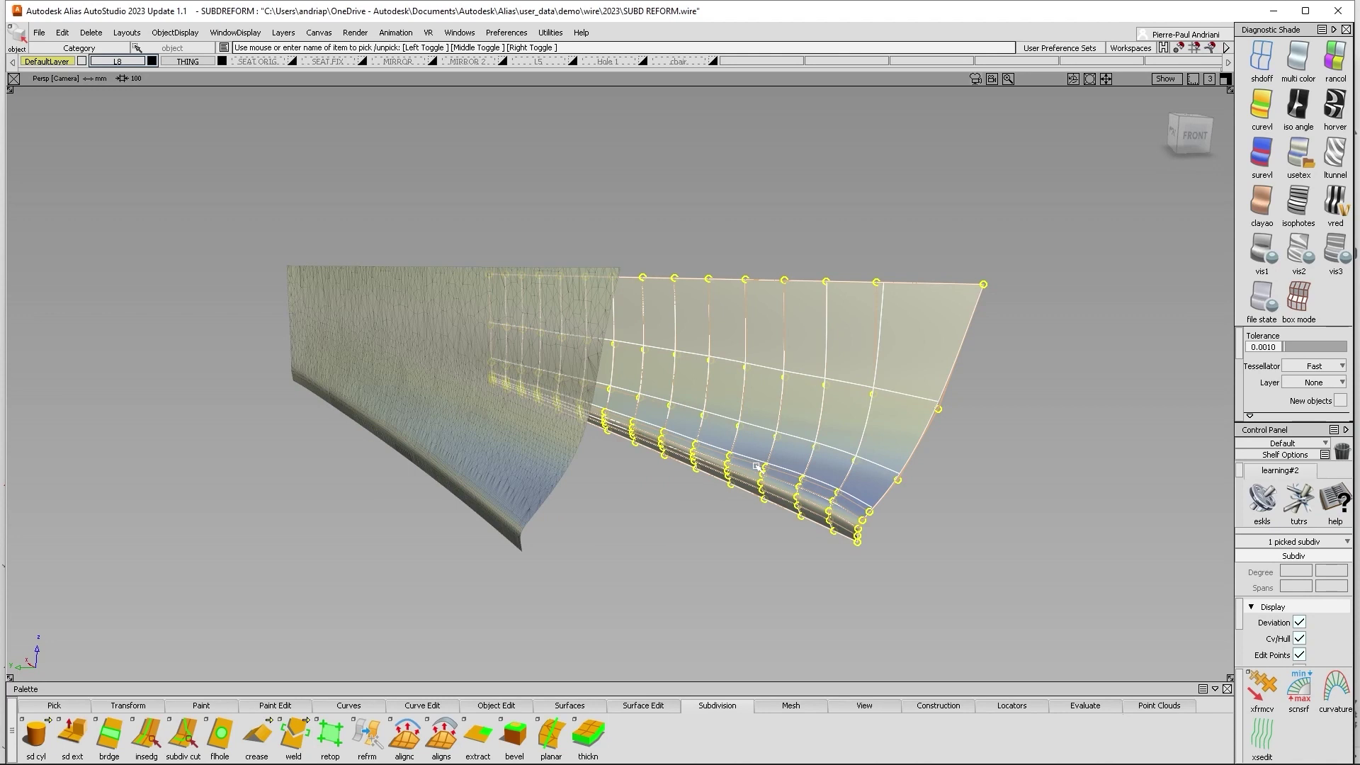
key("Delete")
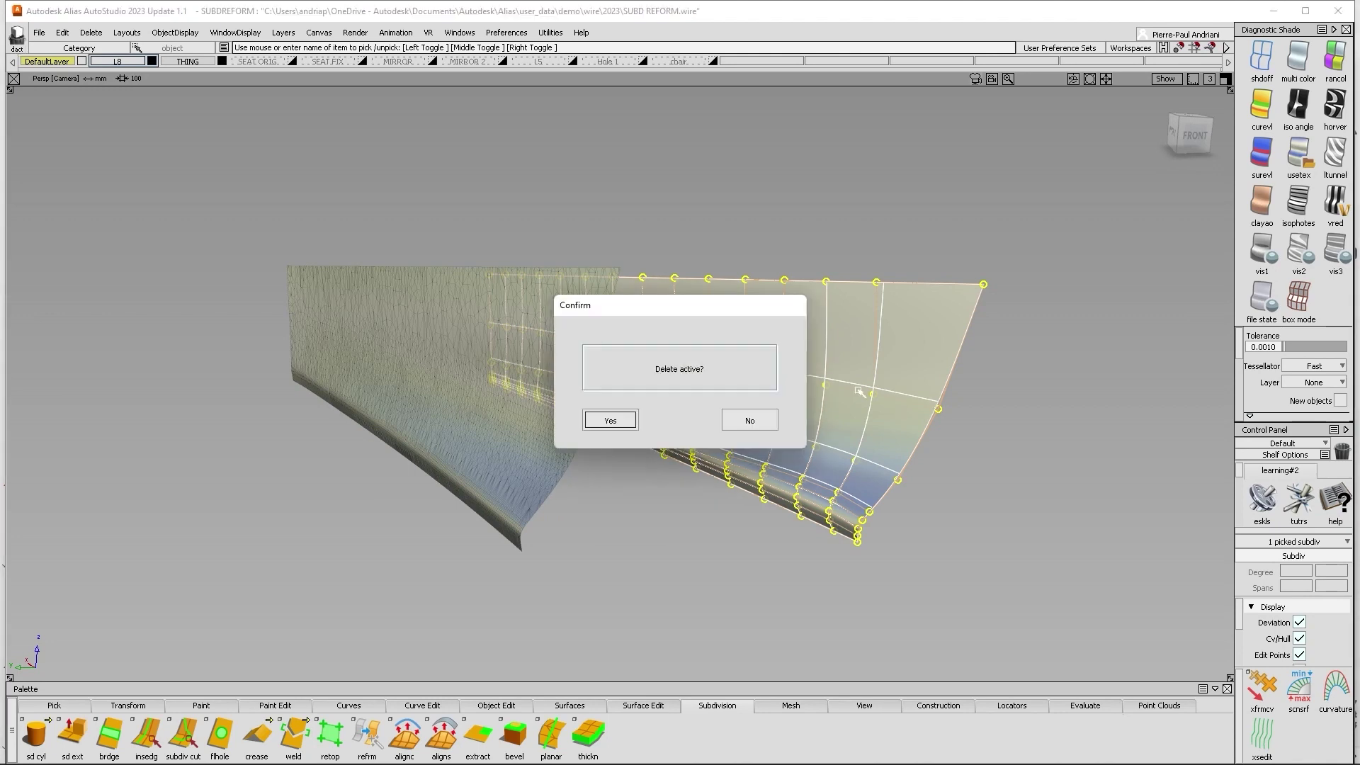
key("Return")
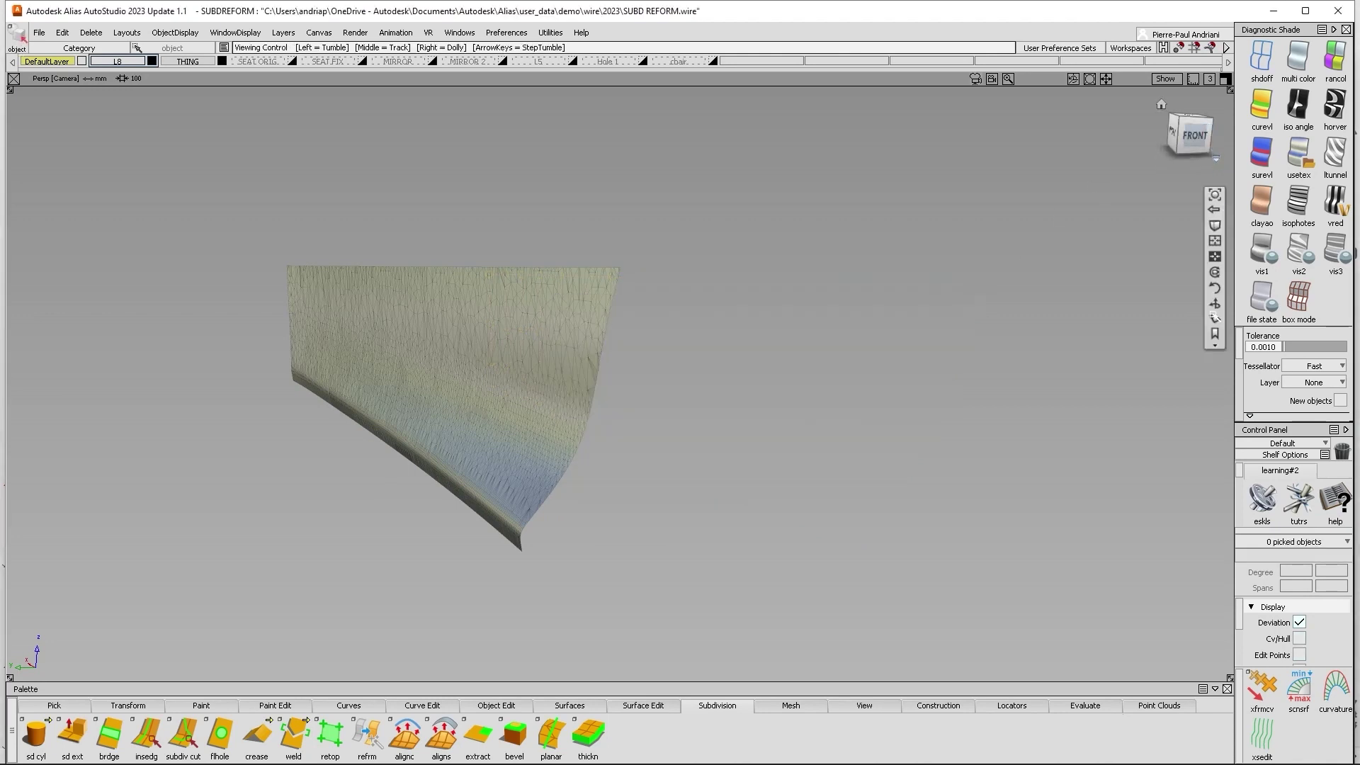
Recall the seat mesh's saved view and build a subdiv from it with Subdiv ReForm at Curvature Bias 1
left_click(1213, 344)
left_click(1172, 386)
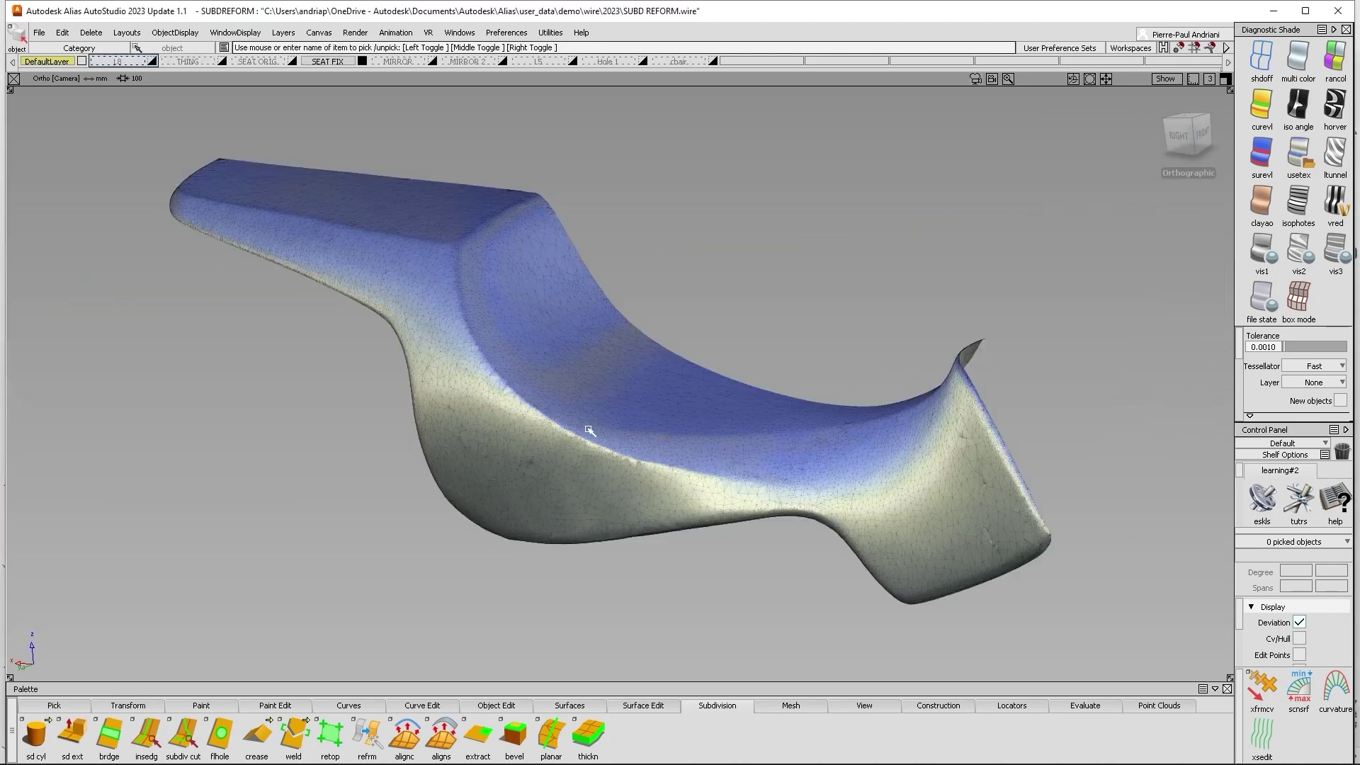
left_click(367, 736)
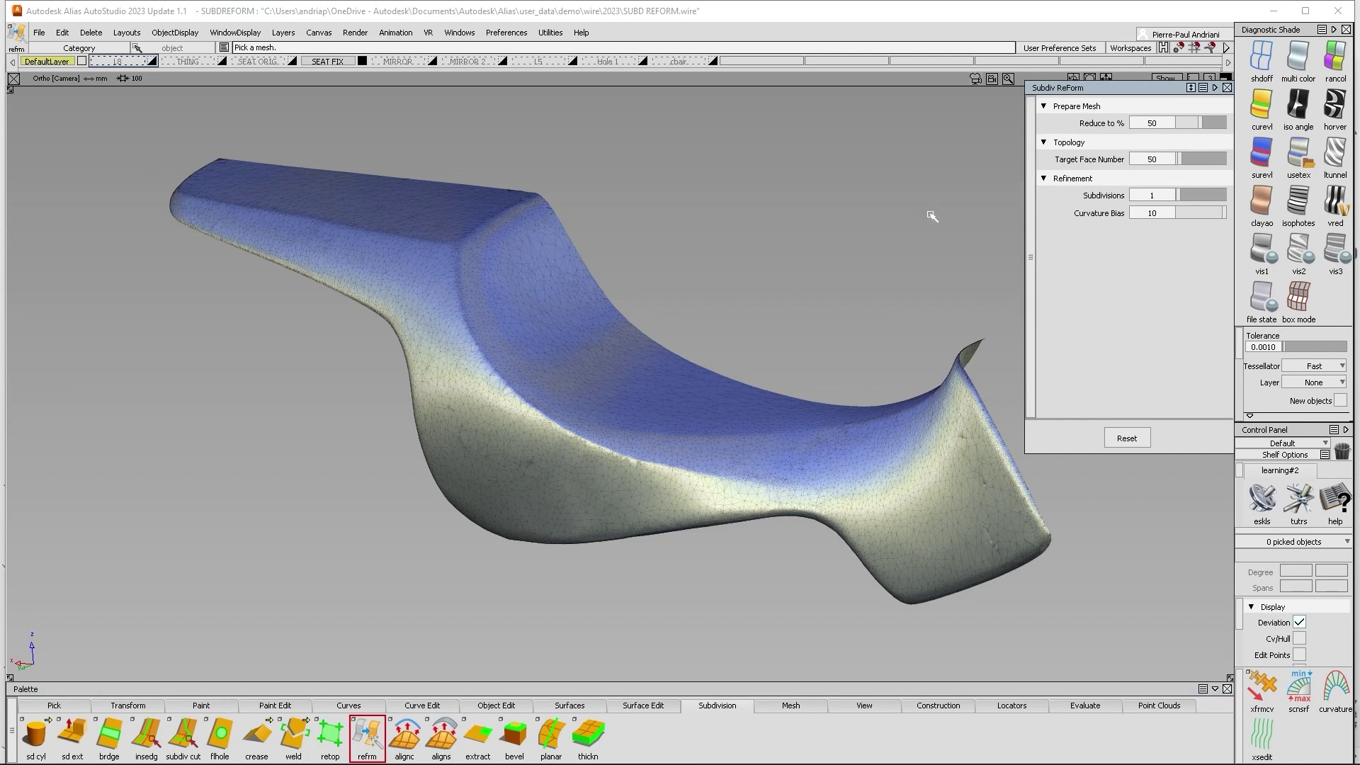
left_click_drag(1223, 213, 1130, 227)
left_click(542, 393)
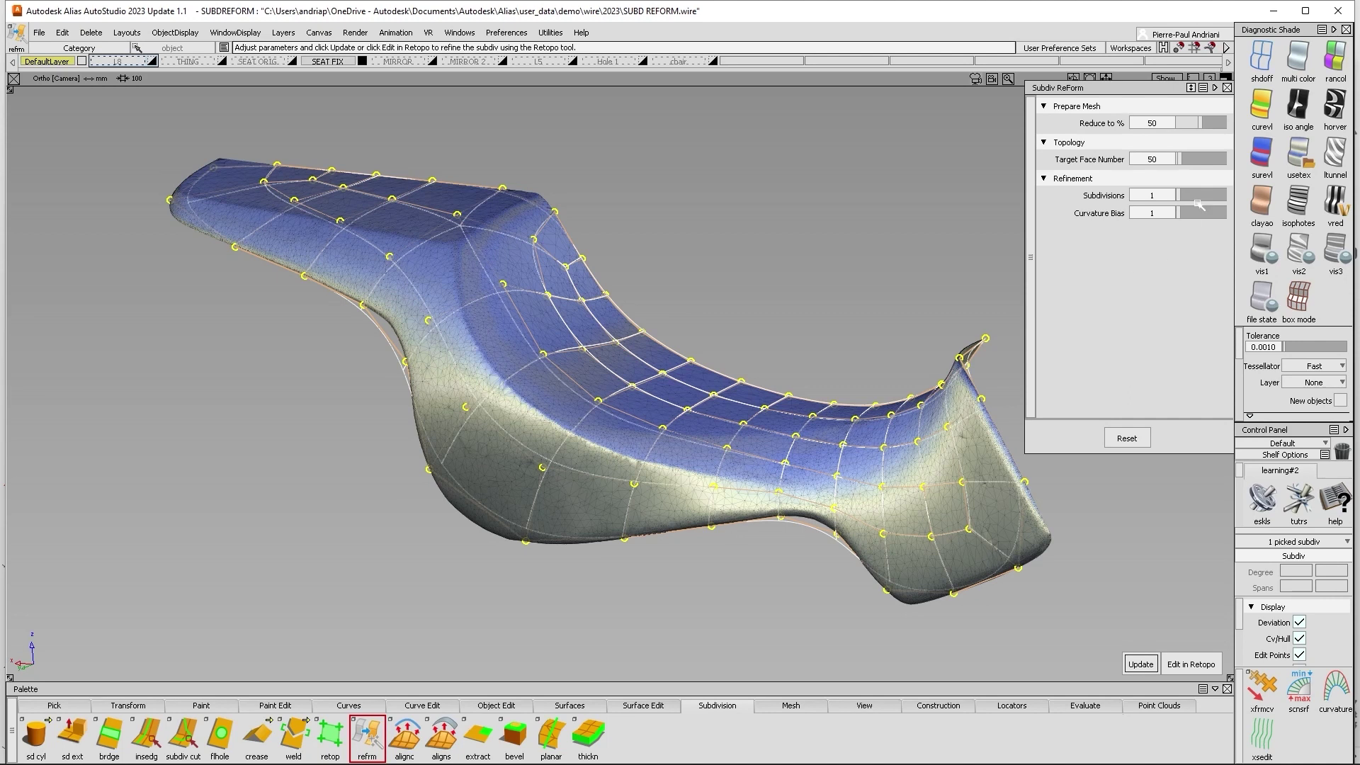
Raise the seat subdiv's Curvature Bias to 10 and open the subdiv for editing in Retopo
left_click_drag(1191, 216, 1252, 214)
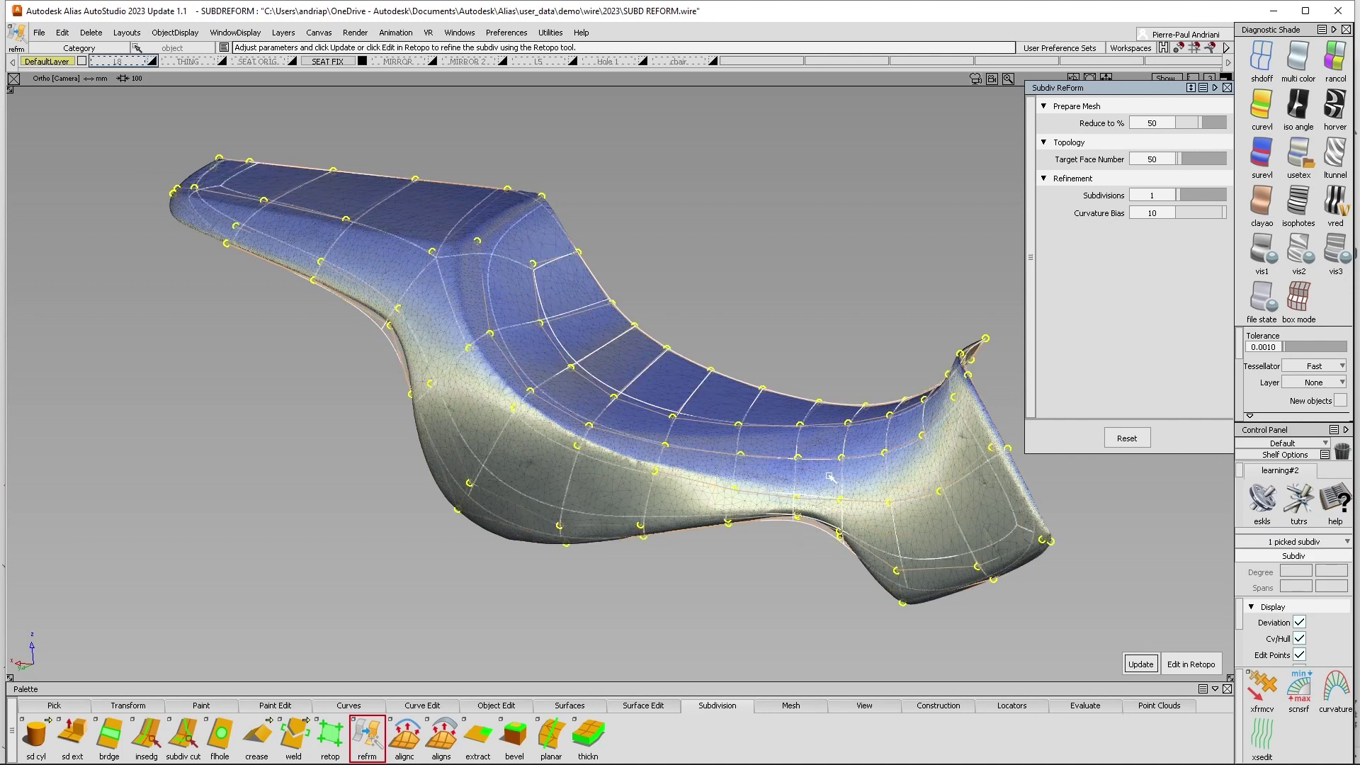
left_click_drag(830, 477, 733, 371, "alt+shift")
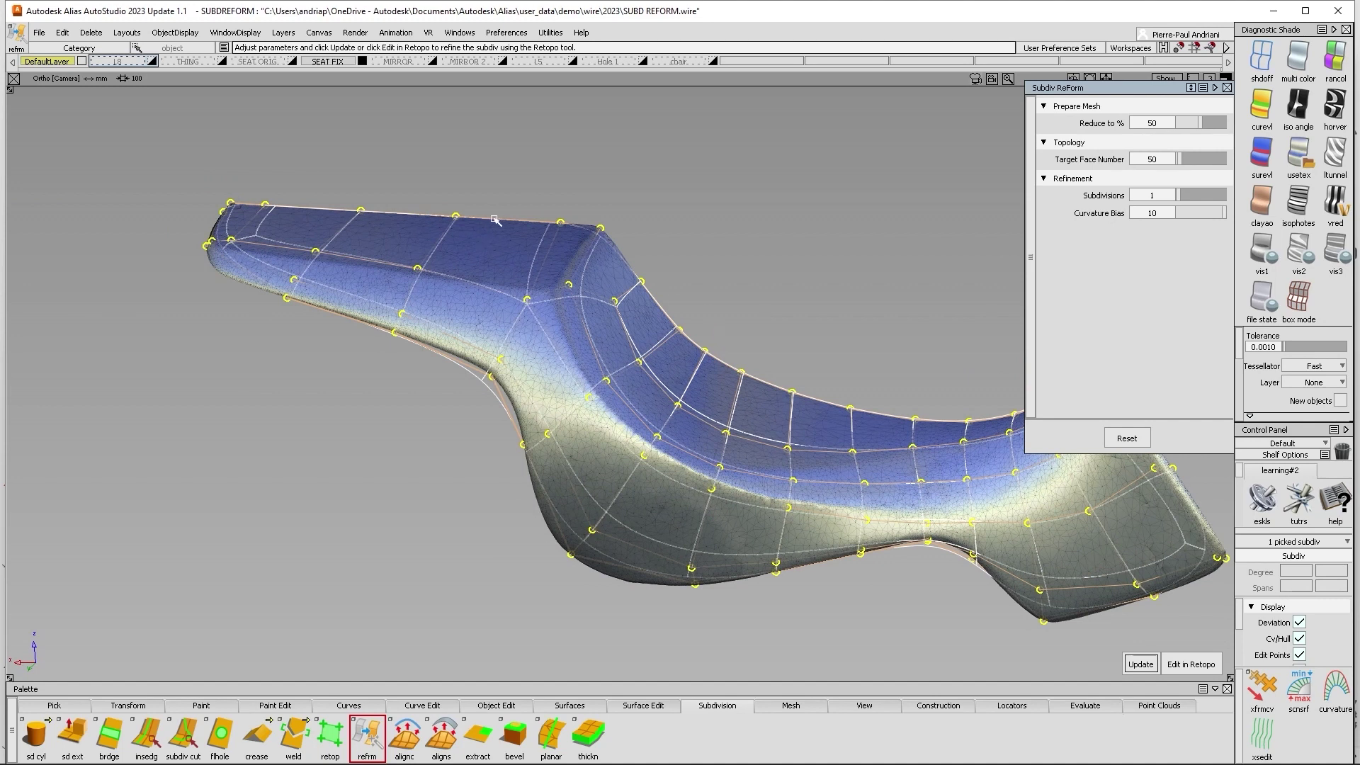
left_click(1195, 664)
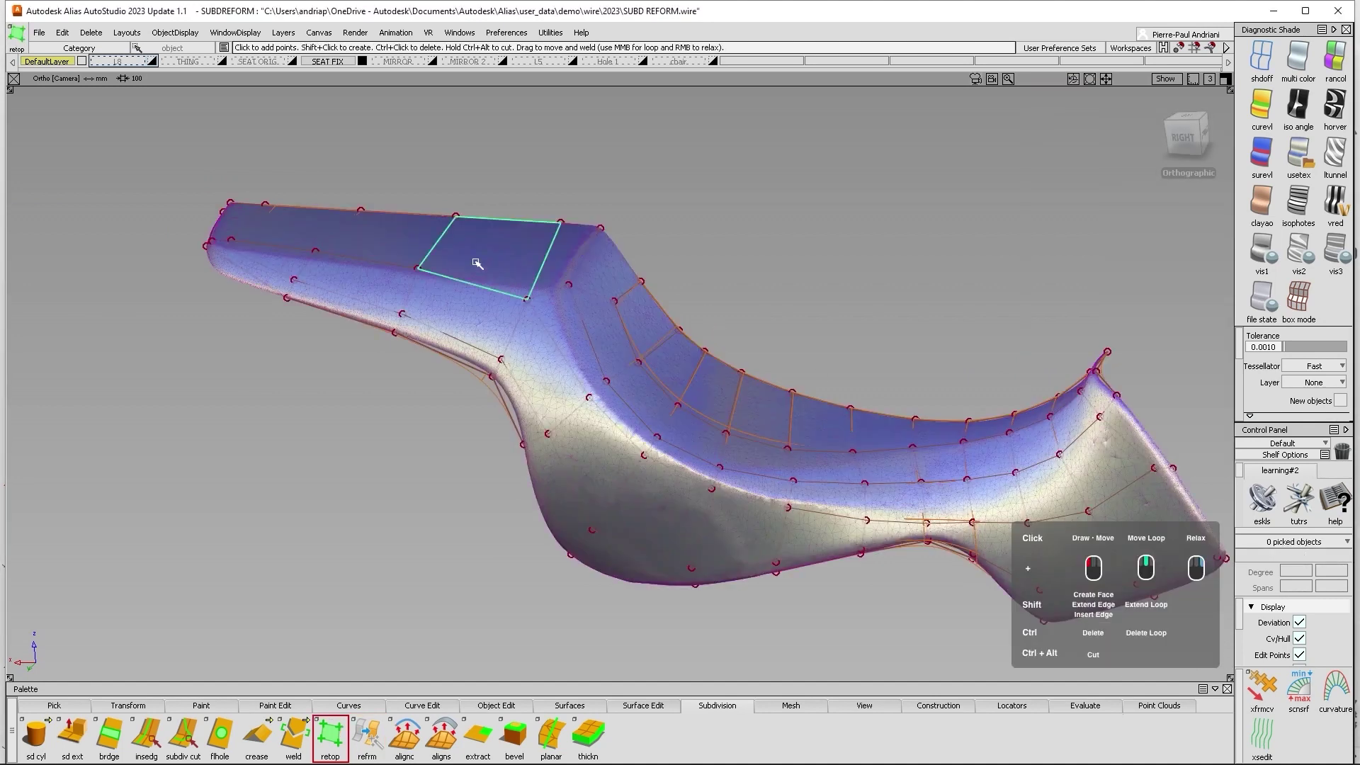
Insert edge loops across the seat subdiv near the backrest bend and through the narrow middle section
left_click(563, 360, "shift")
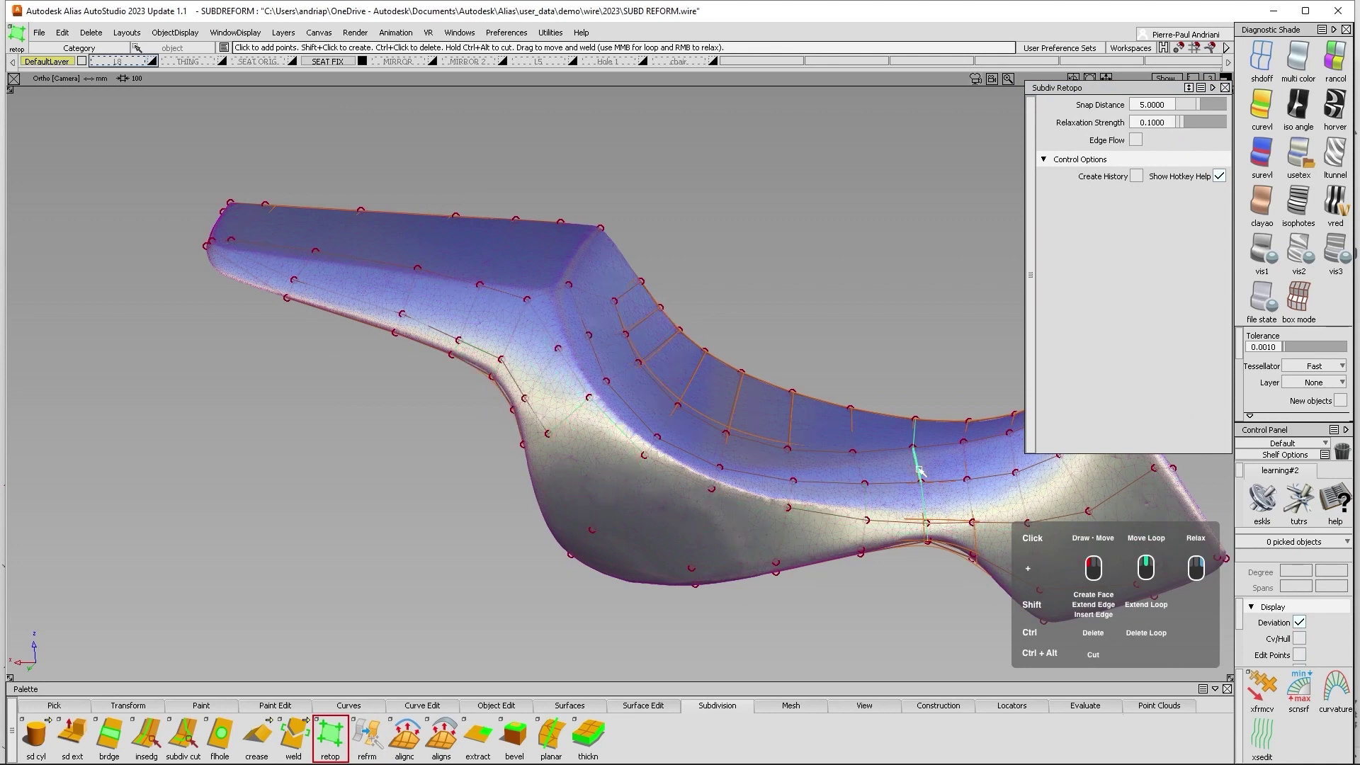
middle_click_drag(906, 455, 801, 450, "alt+shift")
left_click(794, 488, "shift")
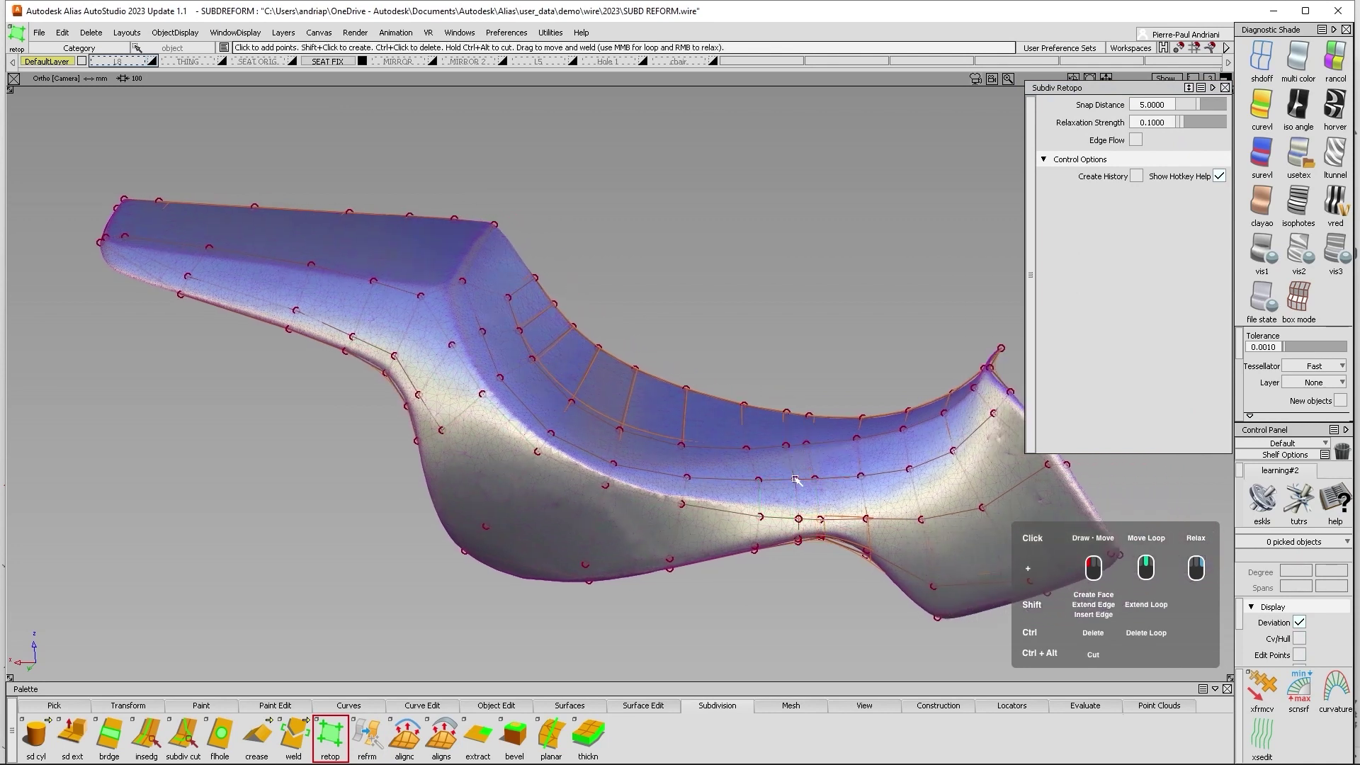
left_click(846, 520, "shift")
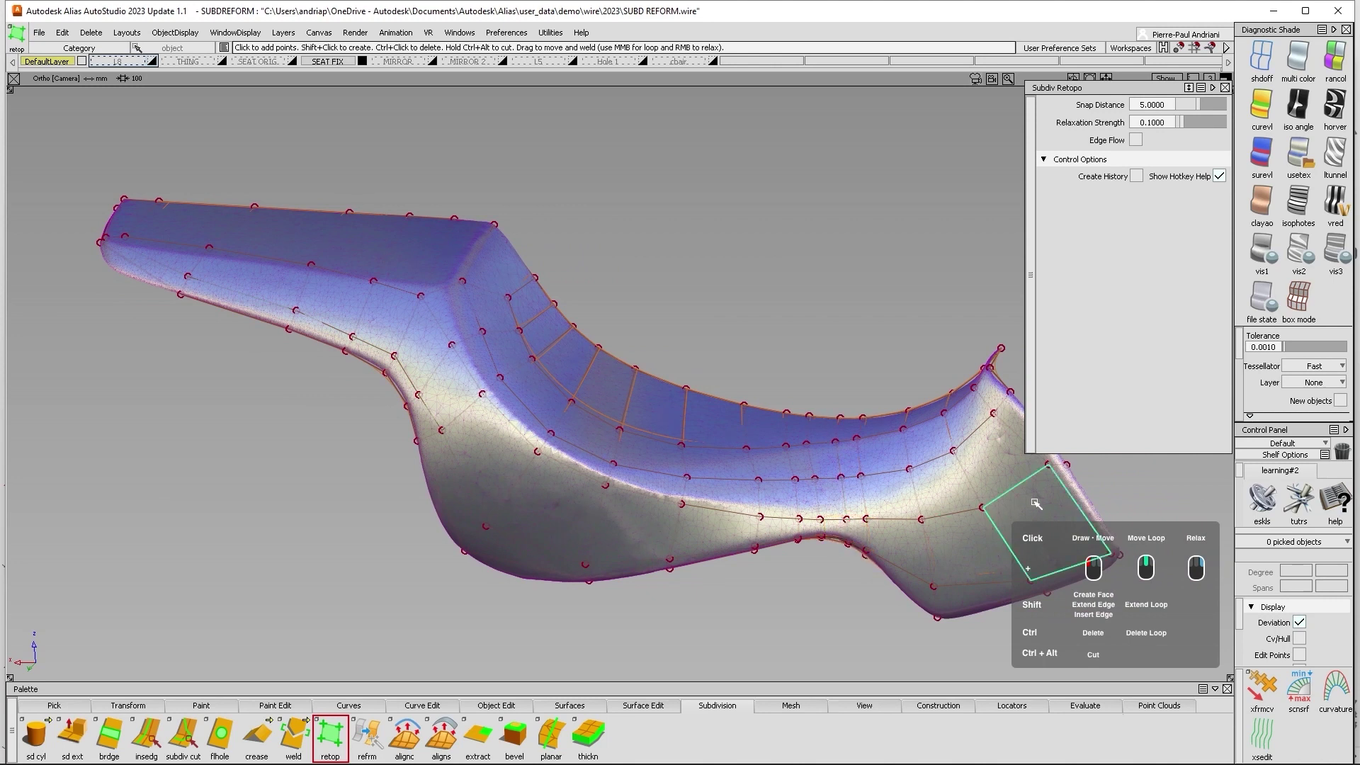
Insert edge loops along the seat's lower side and near its tail end, and adjust the tail's lower edge
left_click(1078, 502, "shift")
left_click(1077, 504, "shift")
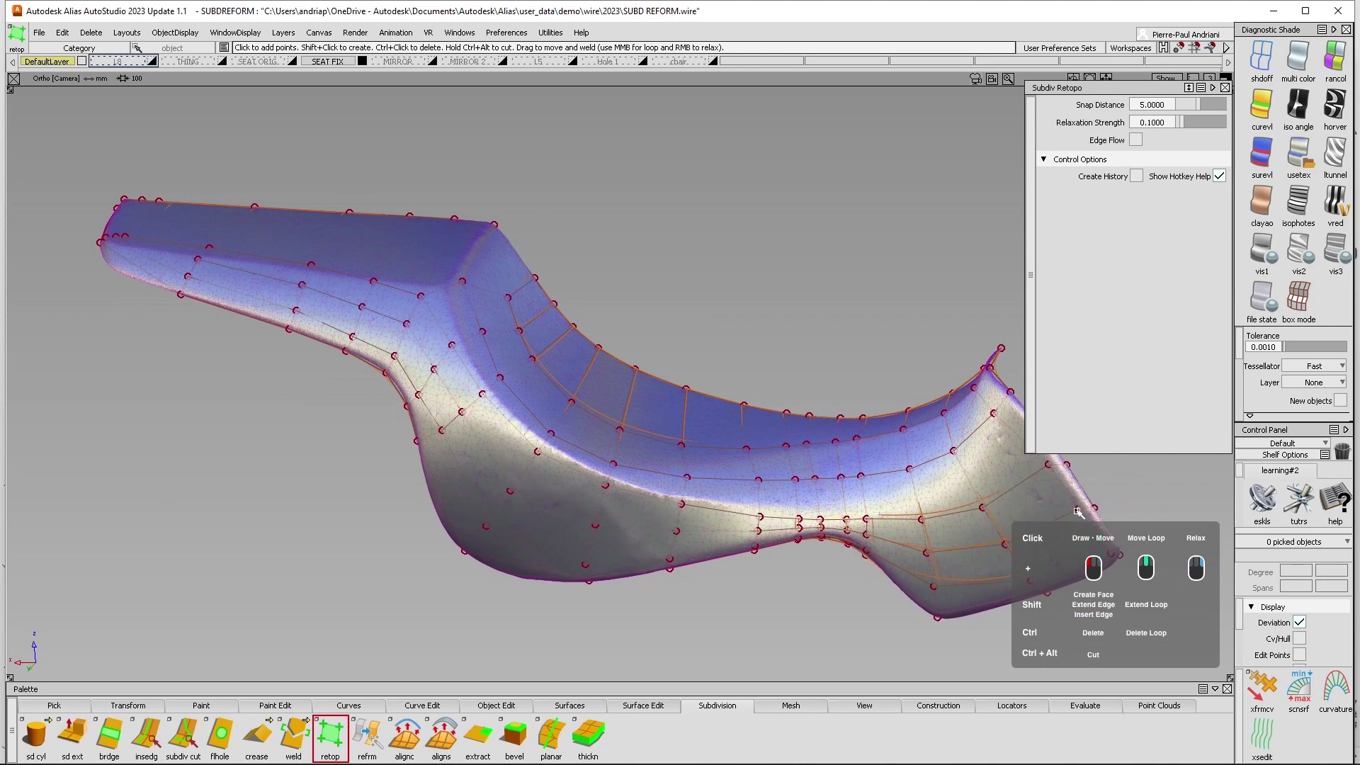
left_click(199, 210, "shift")
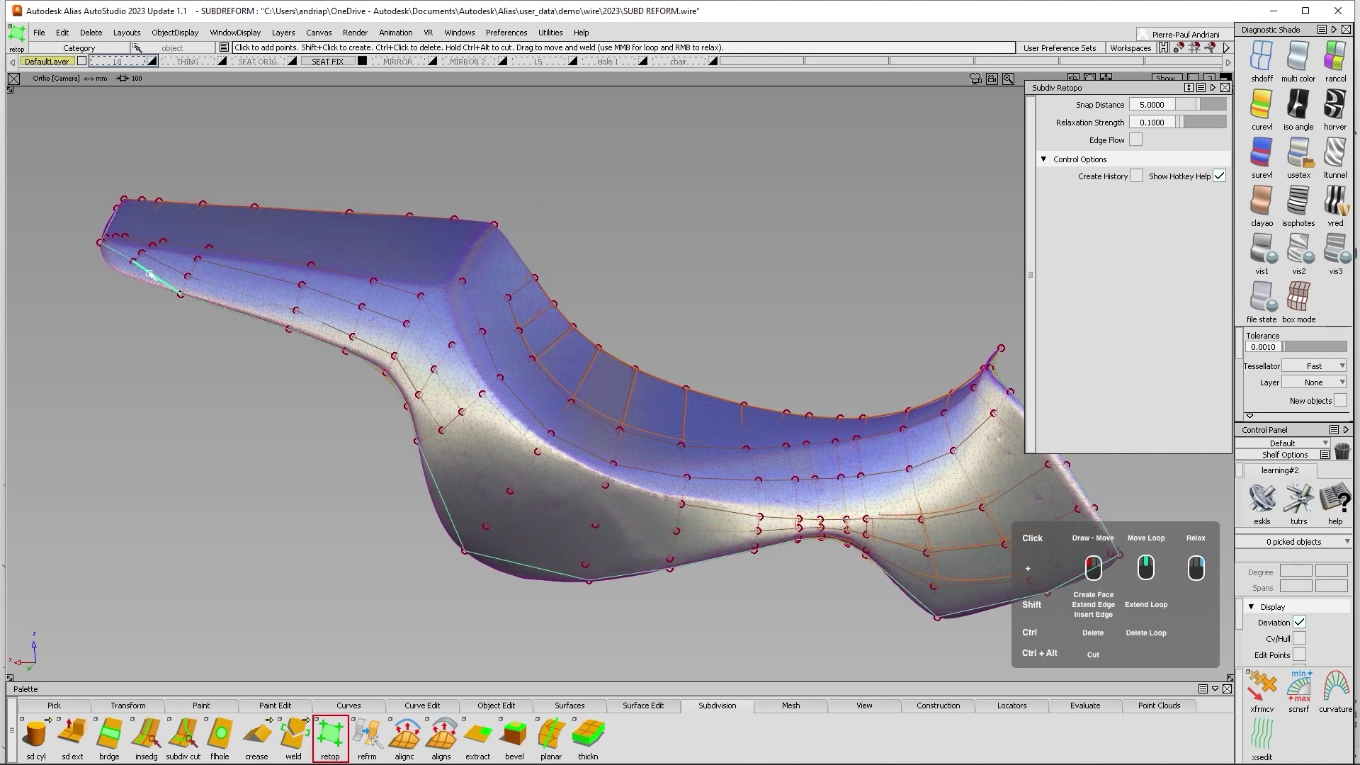
left_click_drag(128, 272, 137, 261)
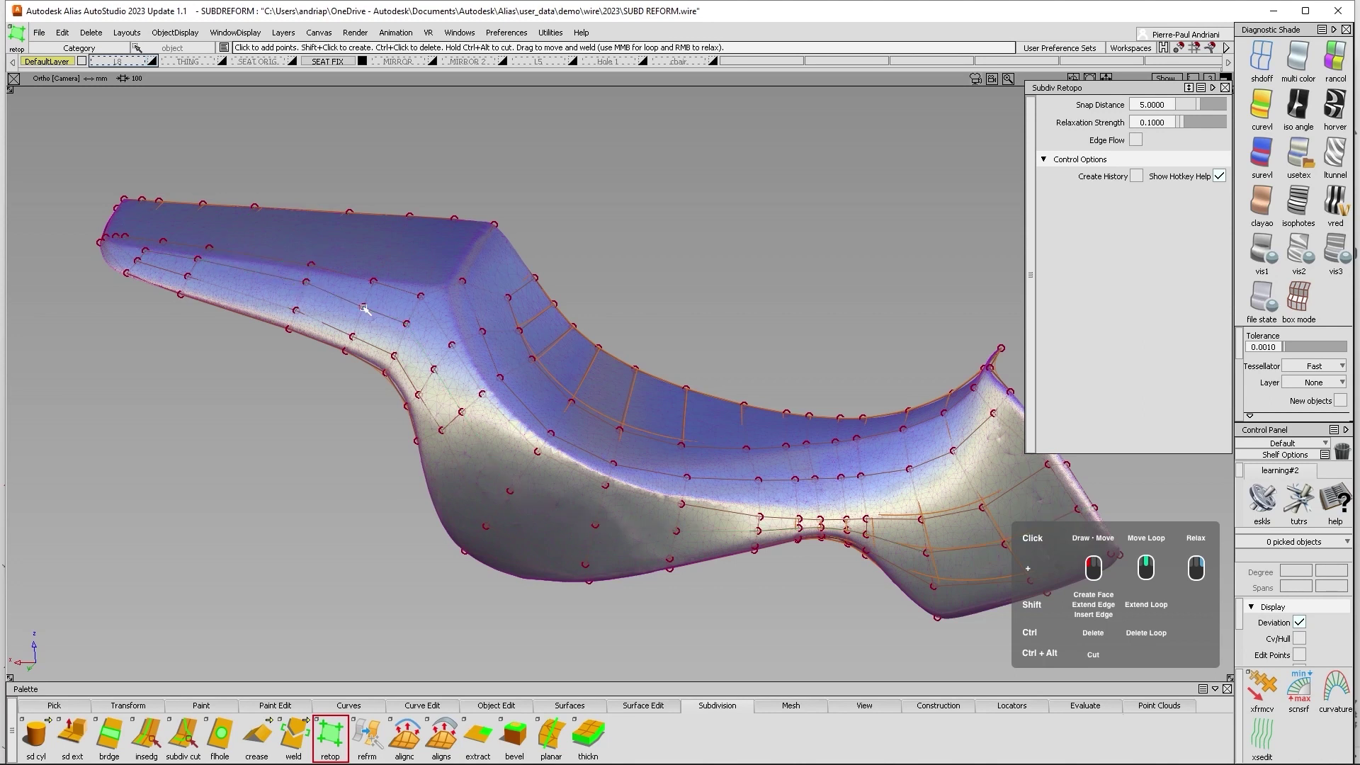
Delete the refined seat subdiv
left_click_drag(674, 331, 720, 266, "ctrl+shift")
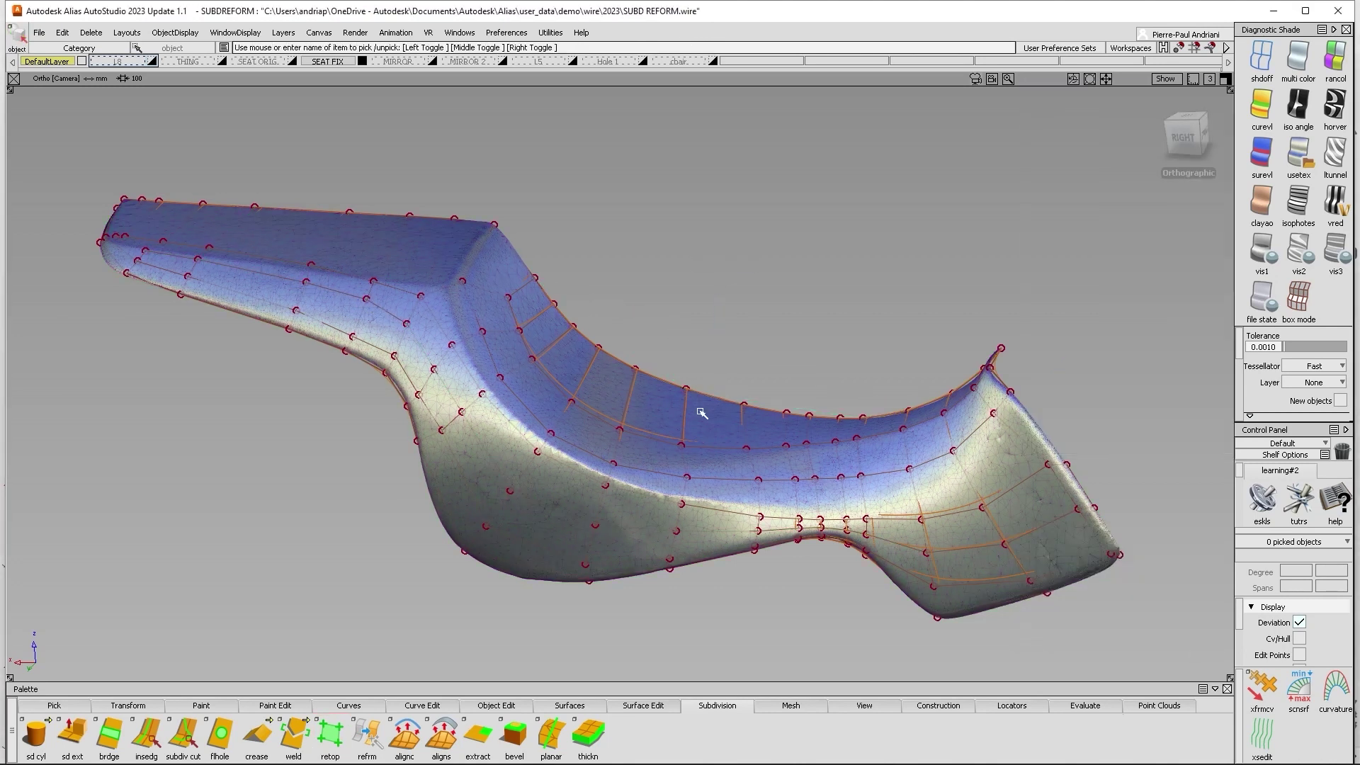
left_click(682, 421)
left_click(748, 319)
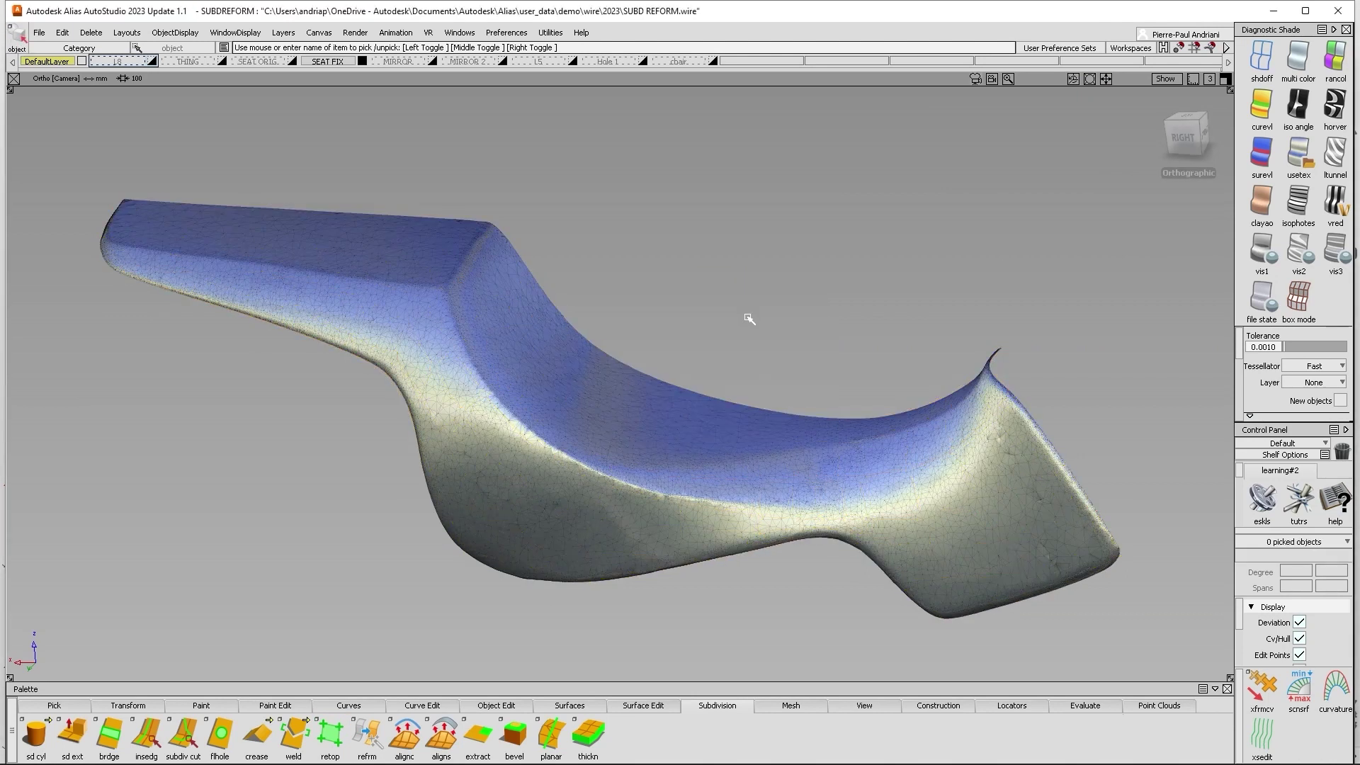
Rebuild the seat subdiv with Subdiv ReForm, with Target Face Number 80, Subdivisions 2 and Curvature Bias 10
left_click(367, 737)
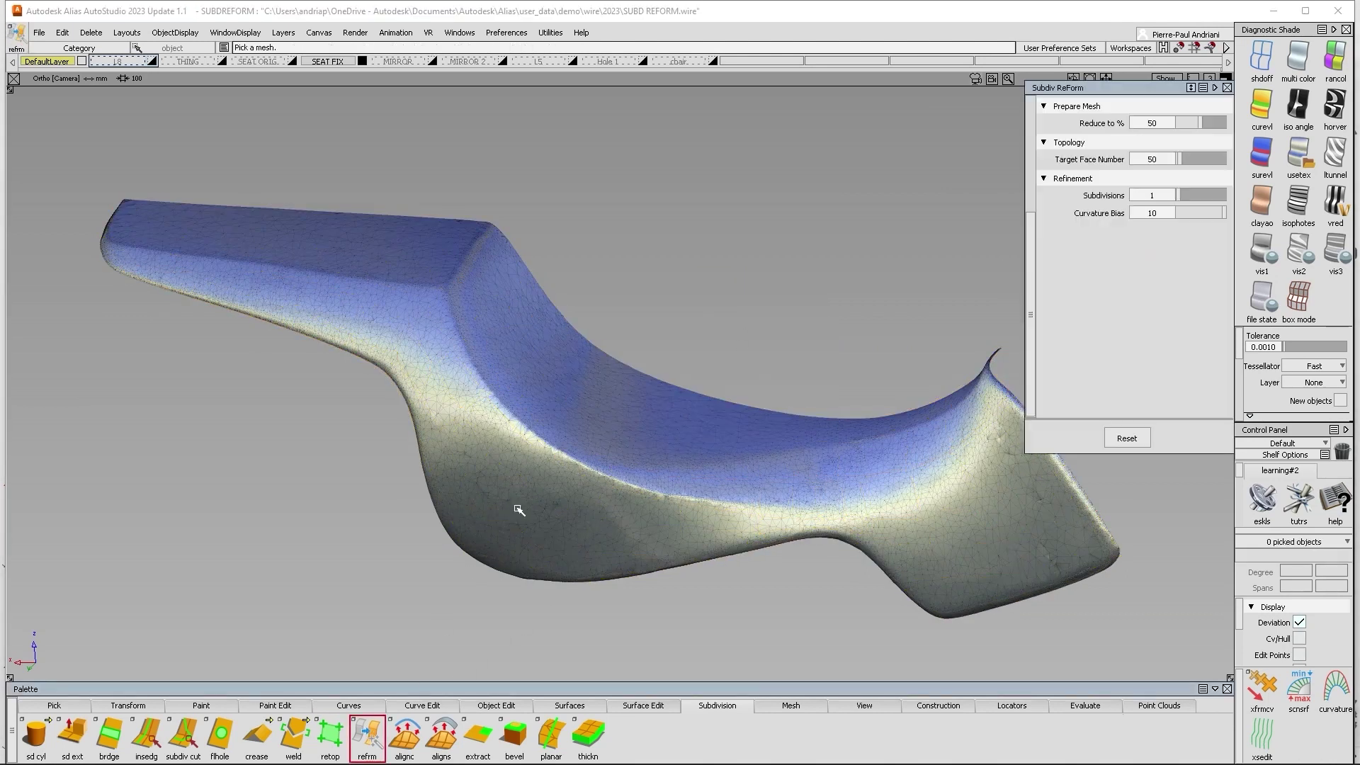
left_click(836, 460)
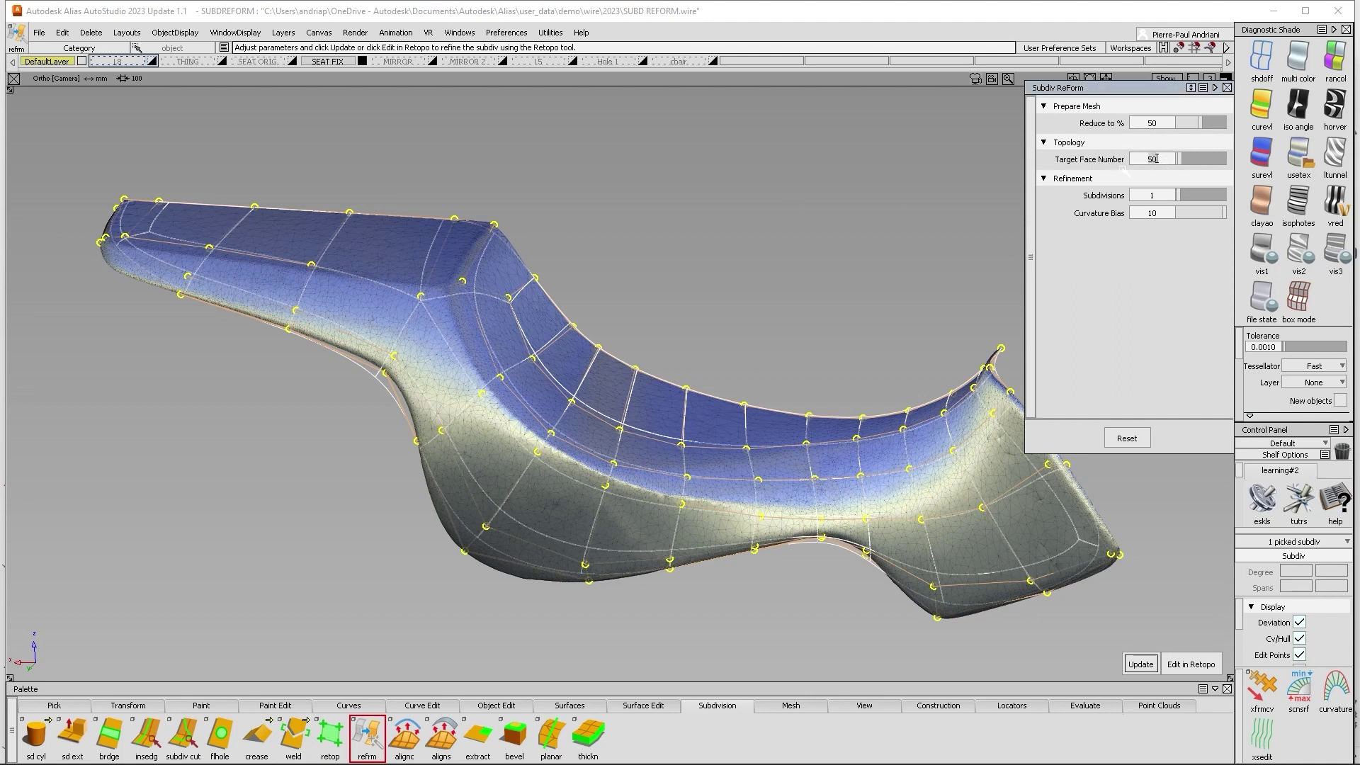
key("Return")
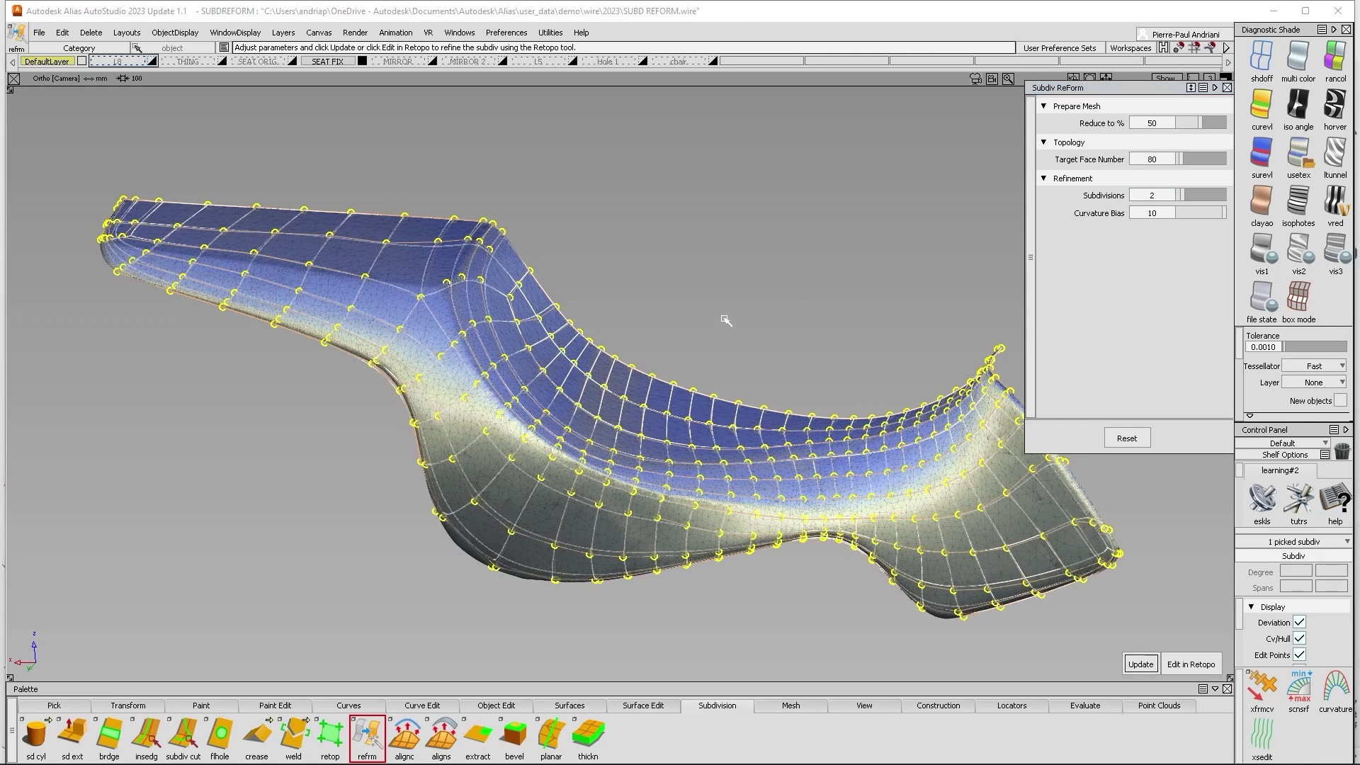
Move the new seat subdiv away from its source mesh so the two stand side by side
right_click_drag(764, 296, 753, 310, "alt+shift")
left_click_drag(753, 310, 452, 320, "alt+shift")
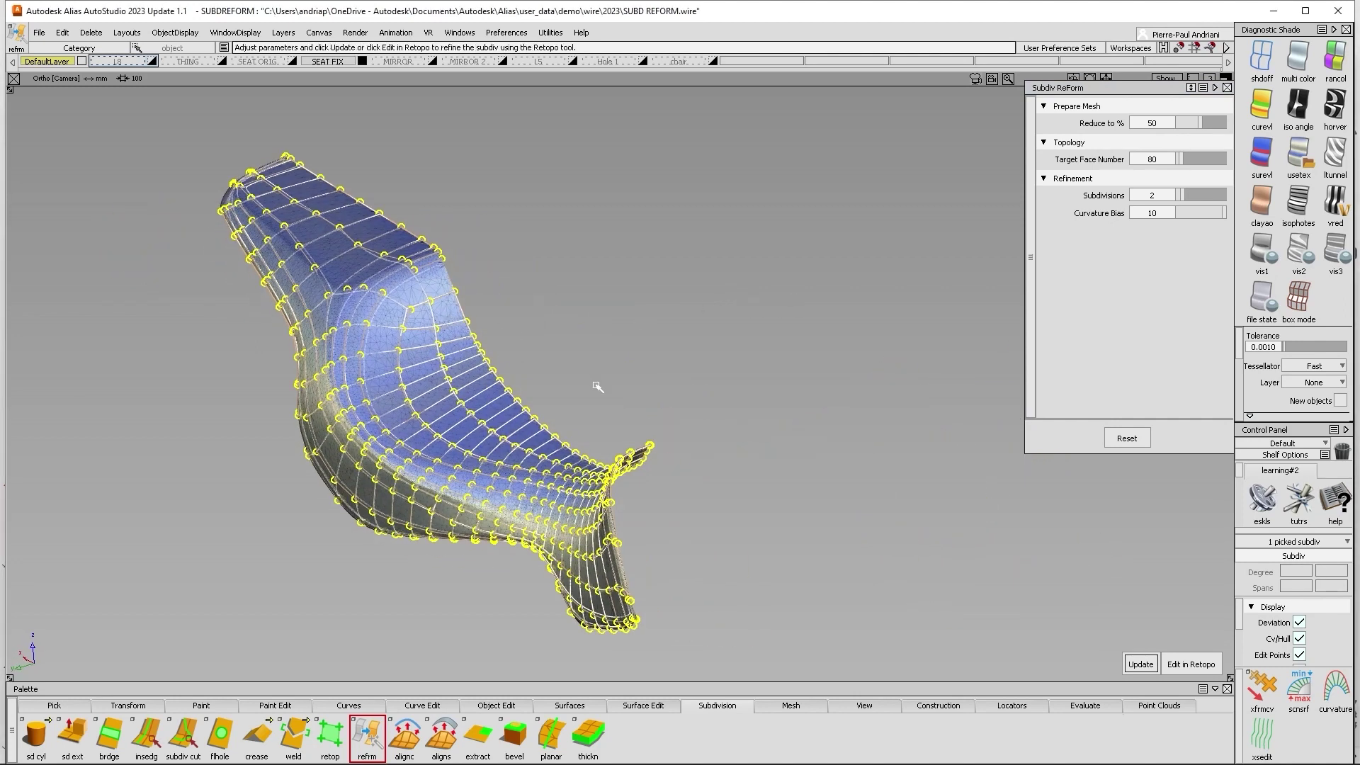
middle_click_drag(597, 386, 591, 361, "ctrl+shift")
left_click_drag(592, 367, 916, 243)
right_click_drag(915, 243, 881, 268, "alt+shift")
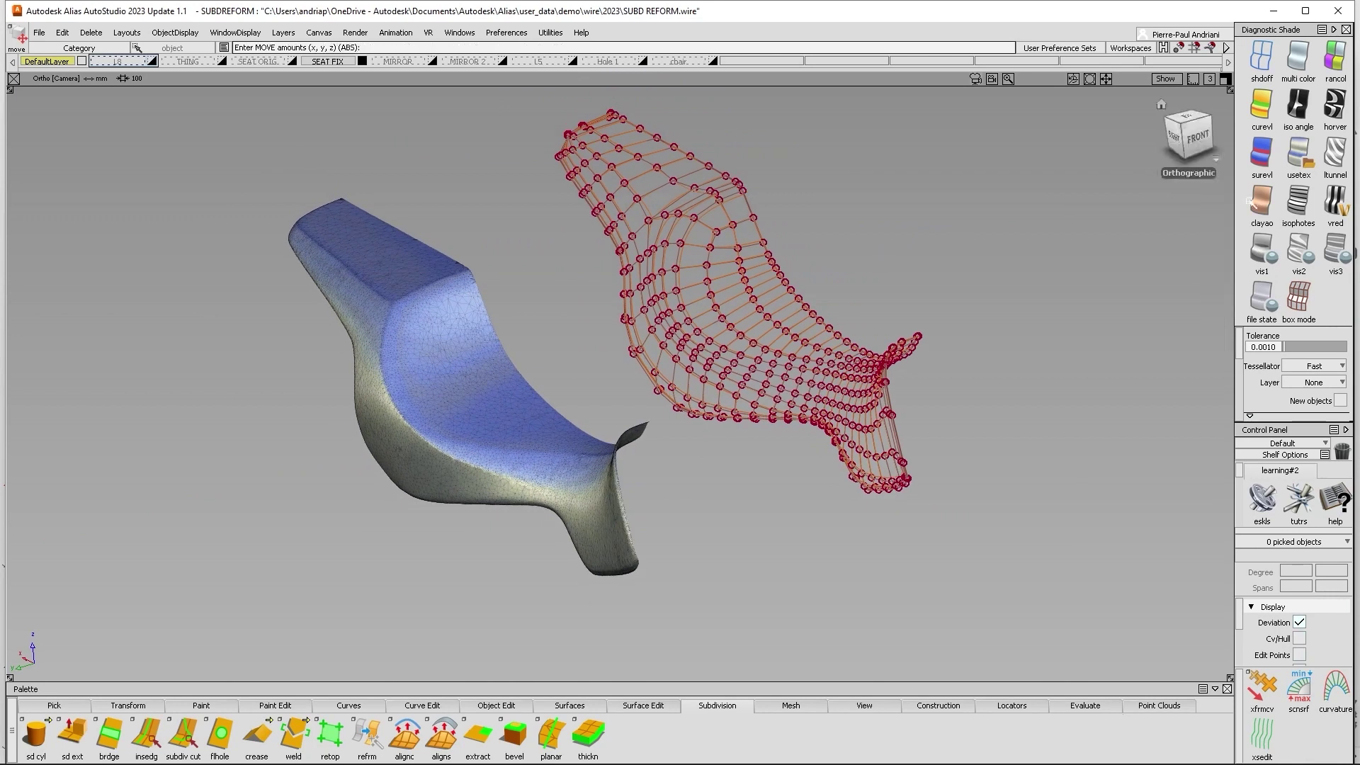
Shade the seat subdiv with the usetex diagnostic shader and compare its surface with the mesh, with wireframe display hidden
left_click(1295, 158)
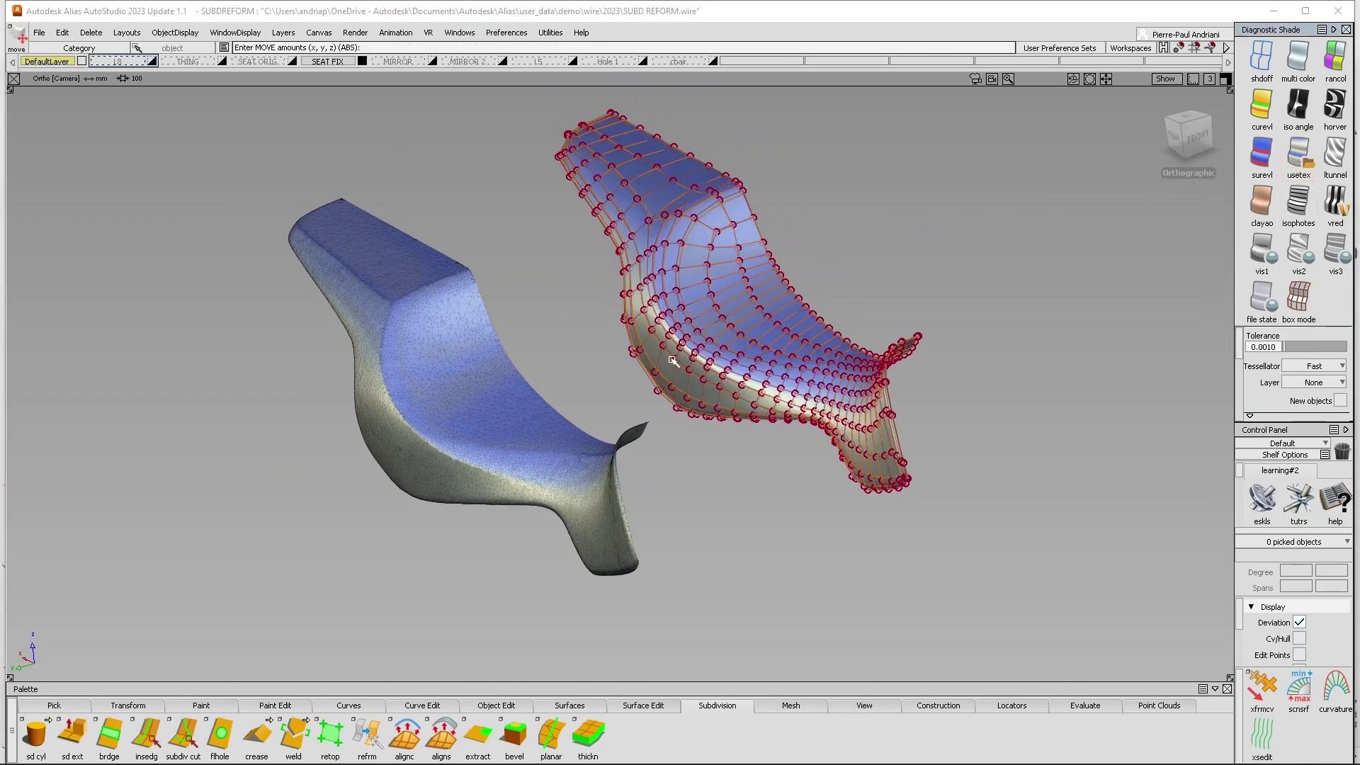
key("alt+t")
left_click_drag(665, 266, 887, 298, "alt+shift")
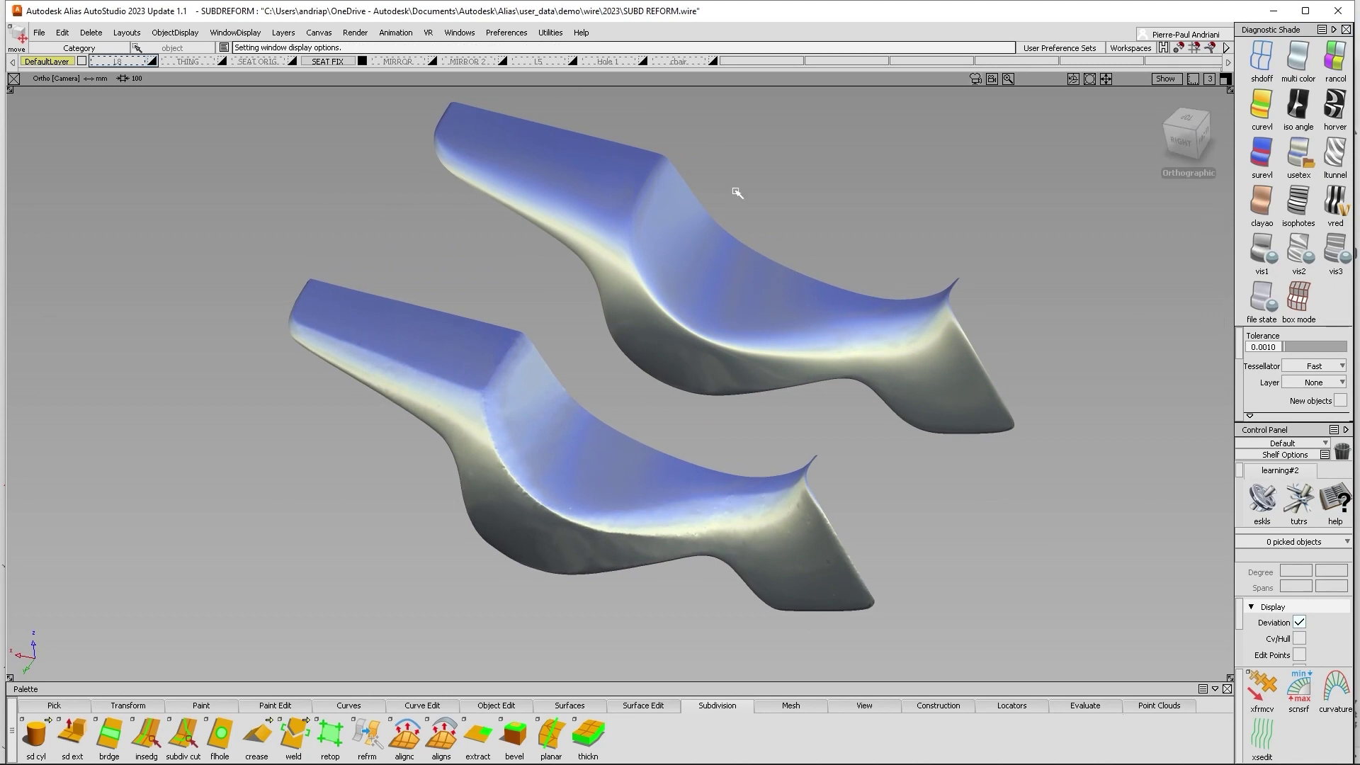
Examine the shaded seat subdiv against its source mesh from several angles, with and without the wireframe
left_click_drag(728, 291, 720, 384, "alt+shift")
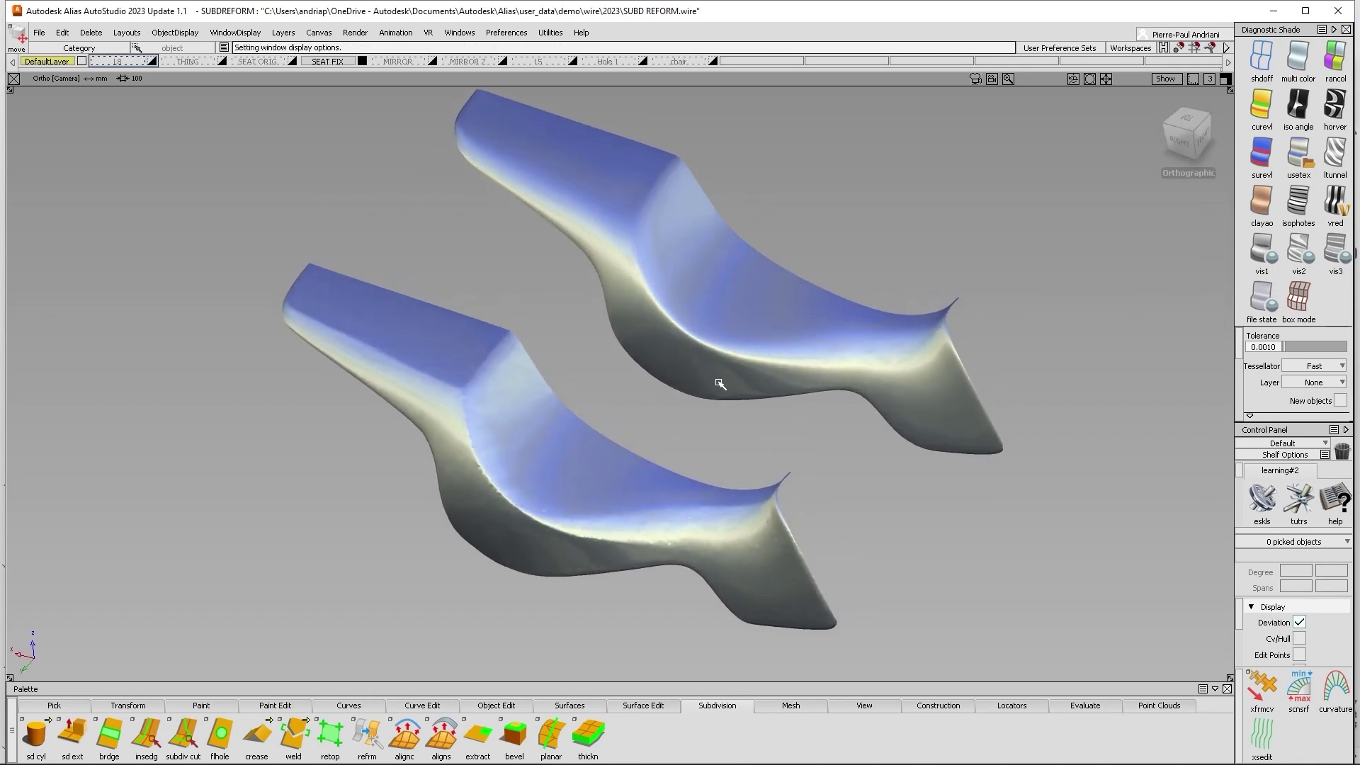
left_click_drag(653, 325, 644, 347, "alt+shift")
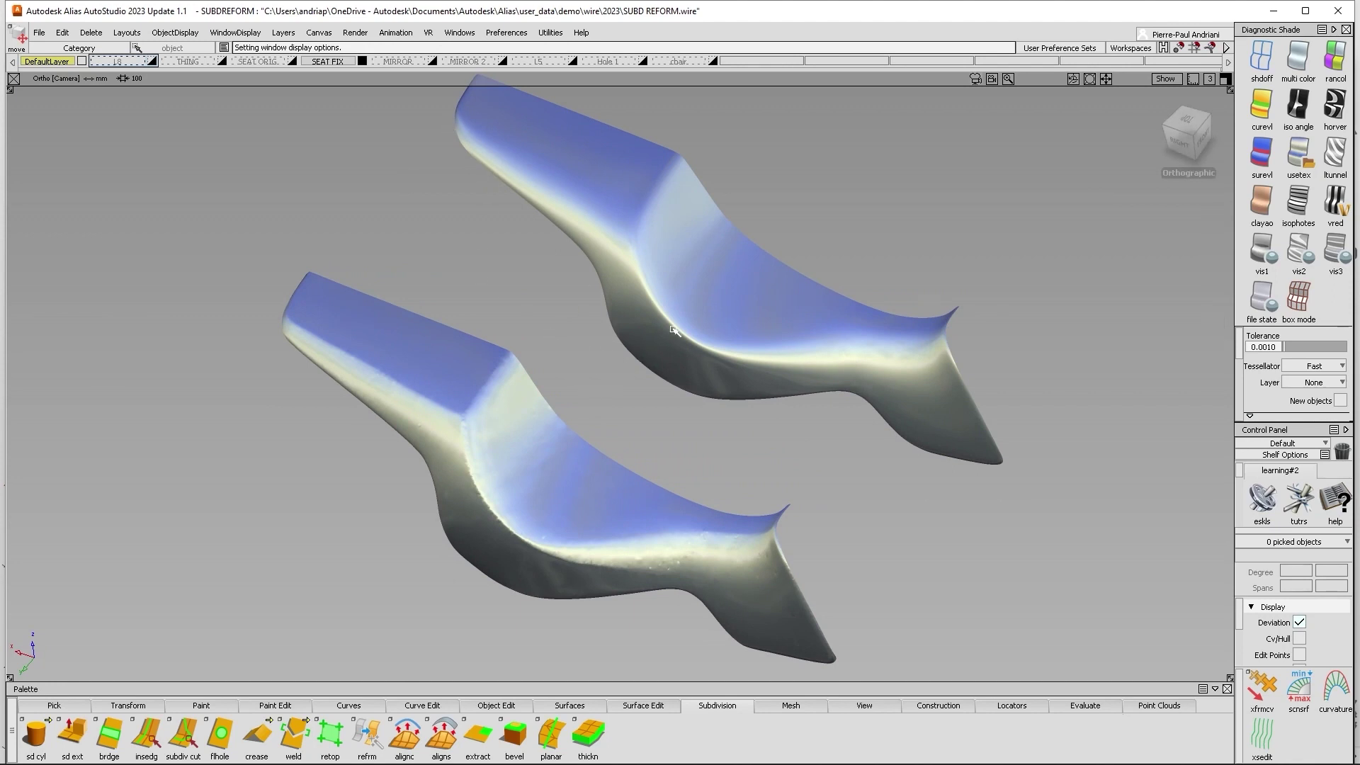
right_click_drag(522, 264, 615, 214, "ctrl+shift")
left_click_drag(653, 269, 623, 283, "alt+shift")
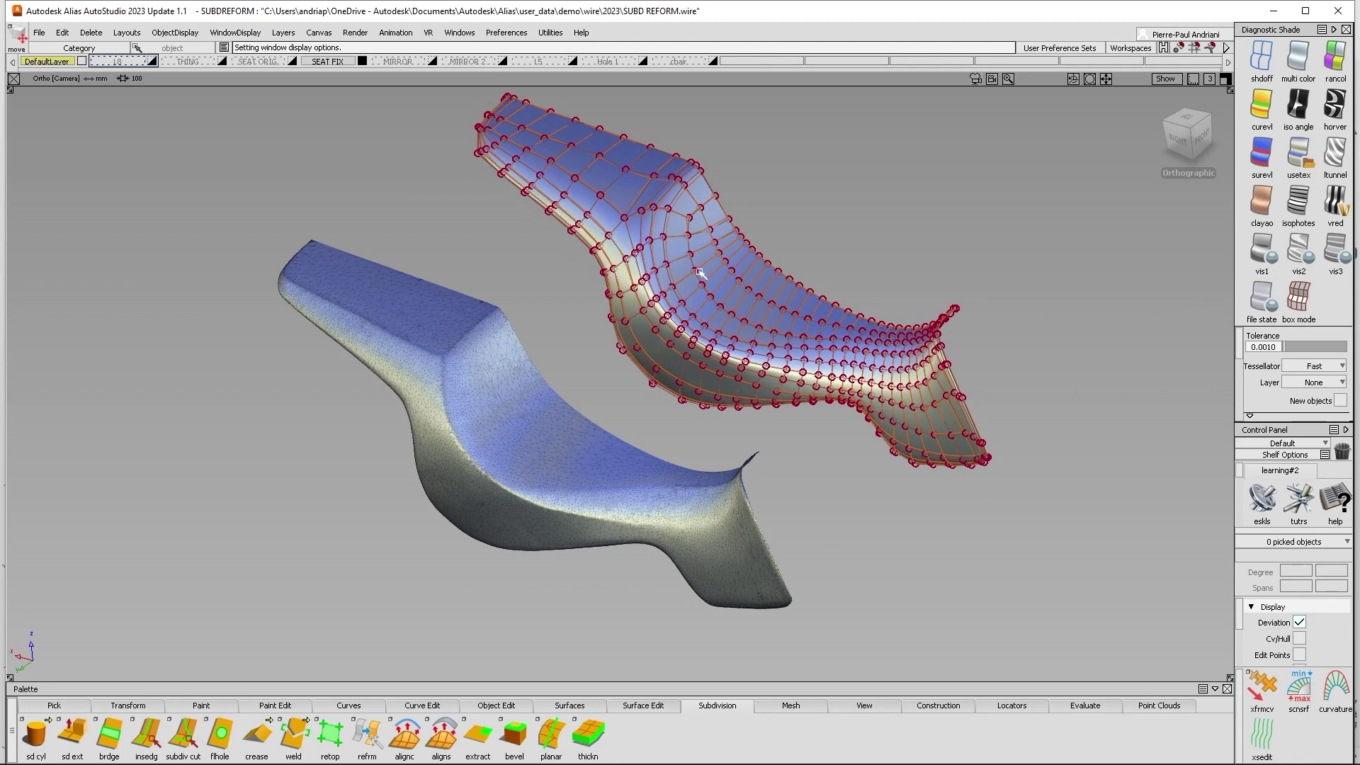
right_click_drag(712, 294, 804, 219, "ctrl+shift")
left_click_drag(804, 230, 737, 262, "alt+shift")
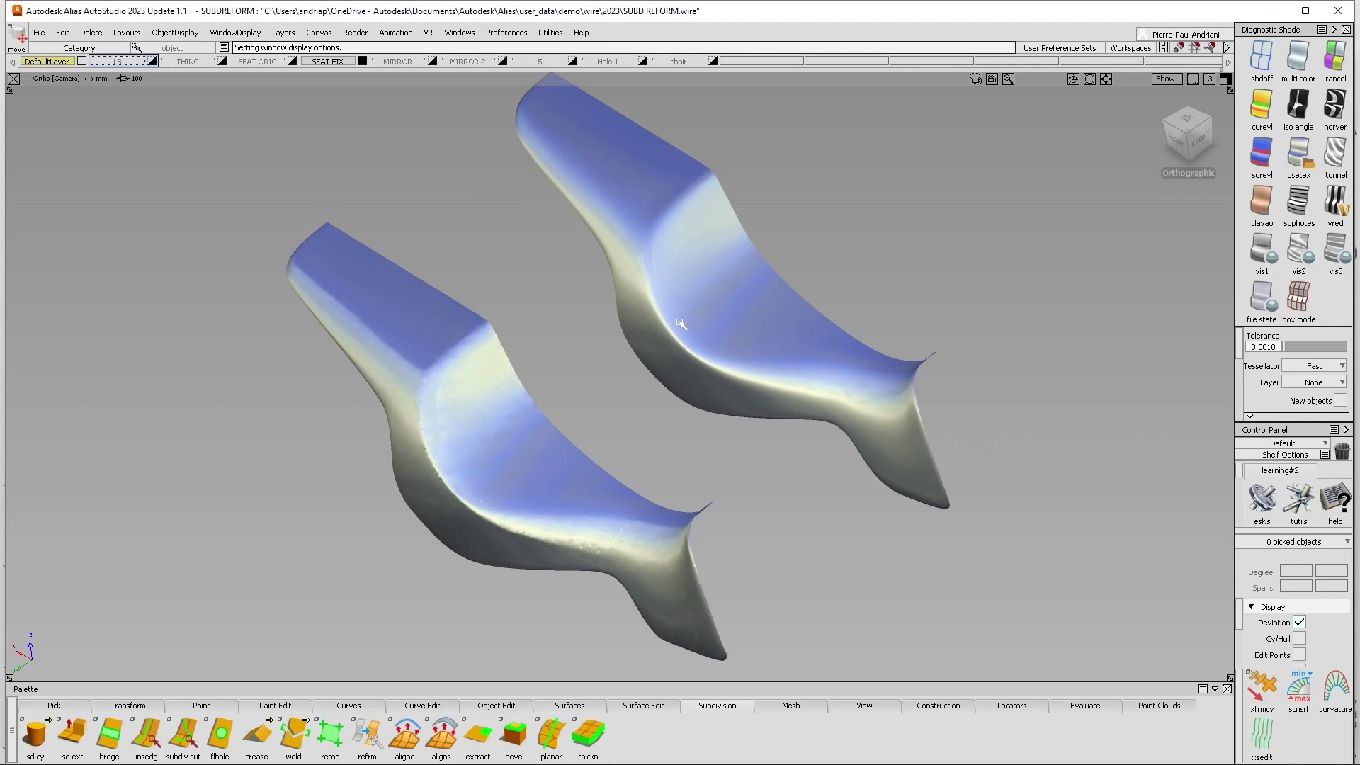
key("2")
key("3")
Delete the seat subdiv, keeping its source mesh
right_click_drag(698, 317, 768, 221, "ctrl+shift")
left_click_drag(768, 221, 768, 276, "ctrl+shift")
left_click(779, 283)
key("Delete")
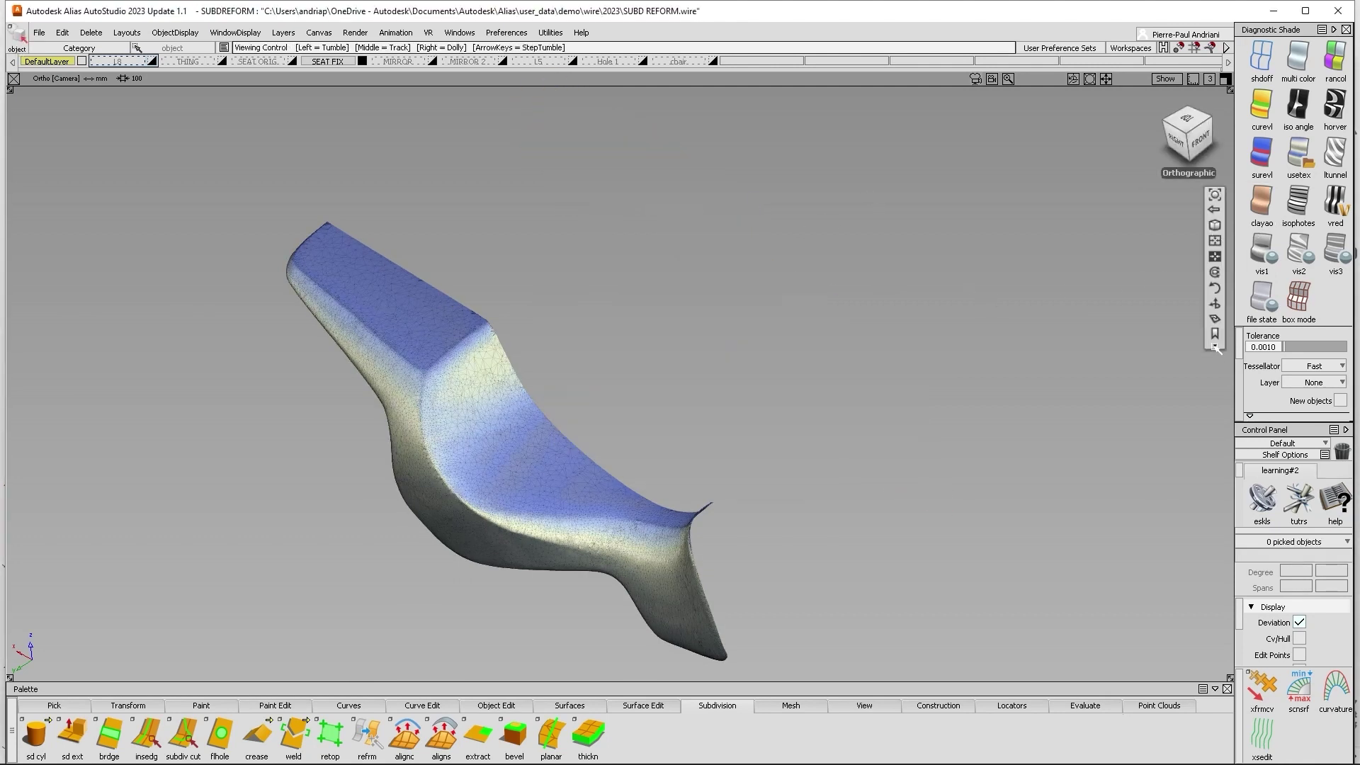
Bring up the mirror mesh from its saved view and turn off its diagnostic shading
left_click(1215, 345)
left_click(1172, 403)
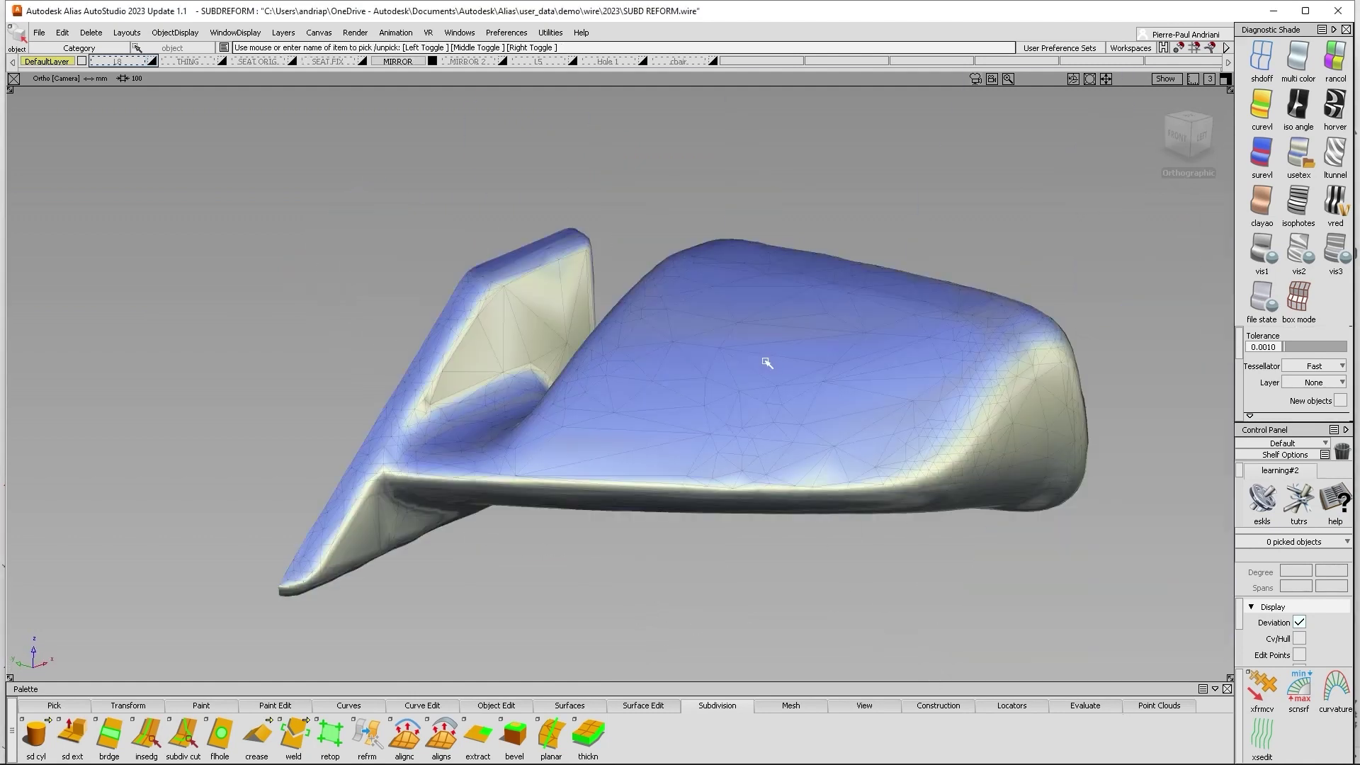
left_click(1268, 62)
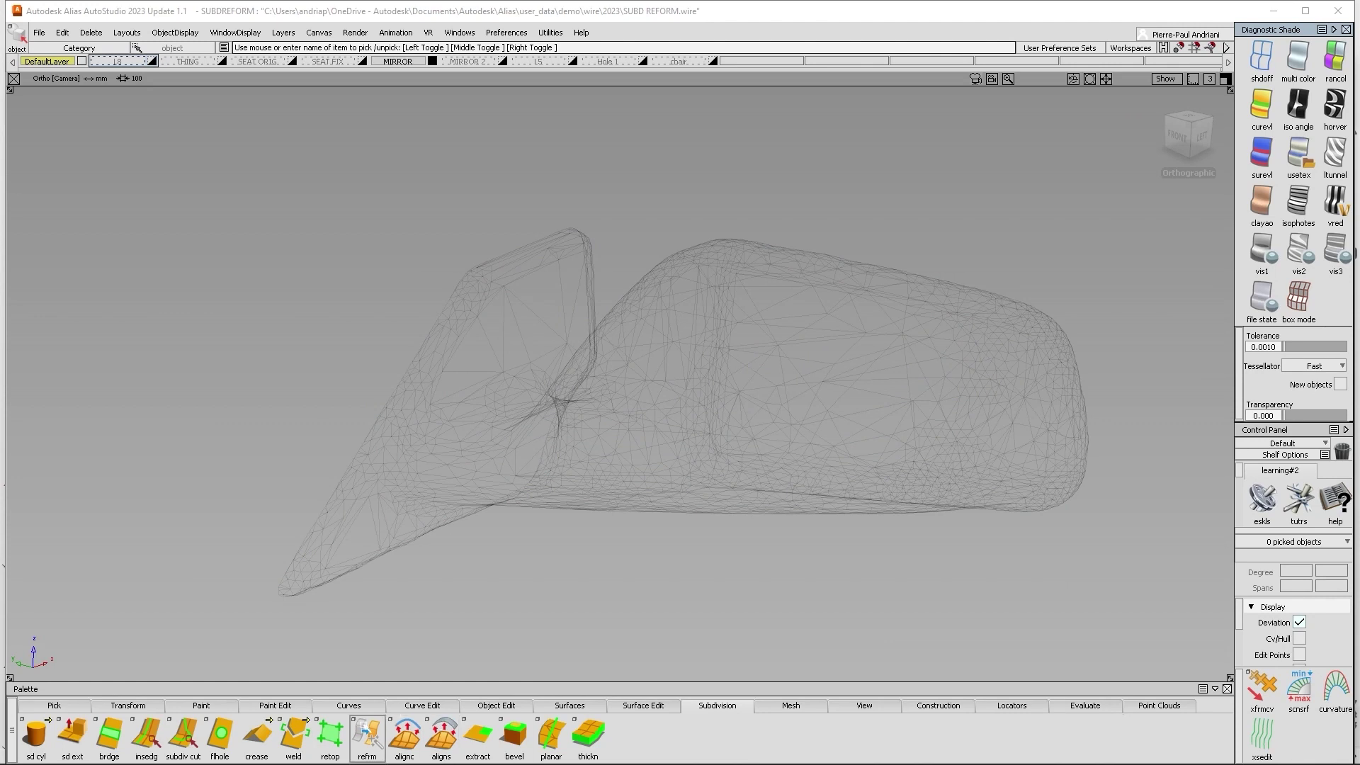
Reset Subdiv ReForm and build a subdiv from the mirror mesh, updated to Target Face Number 80, Subdivisions 2 and Curvature Bias 10
left_click(364, 729)
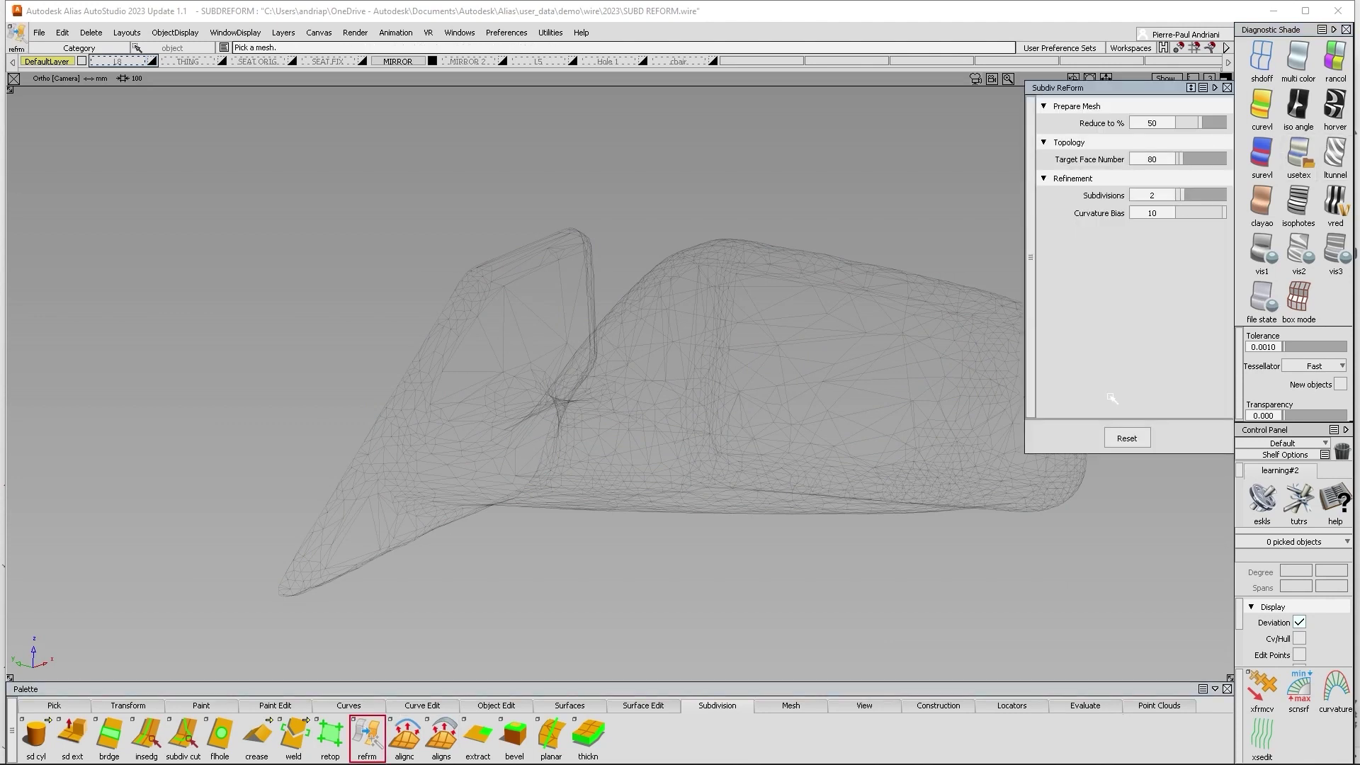
left_click(1127, 438)
left_click(625, 427)
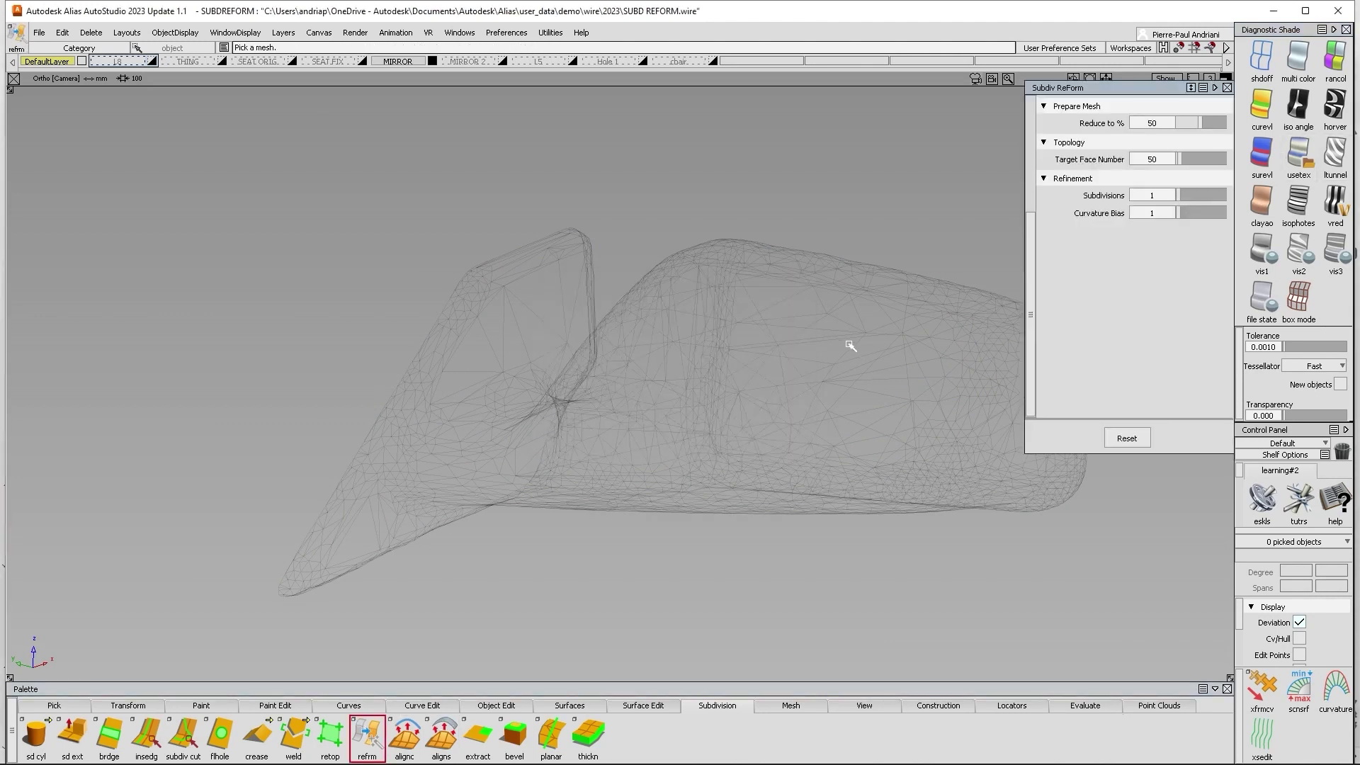
left_click(769, 281)
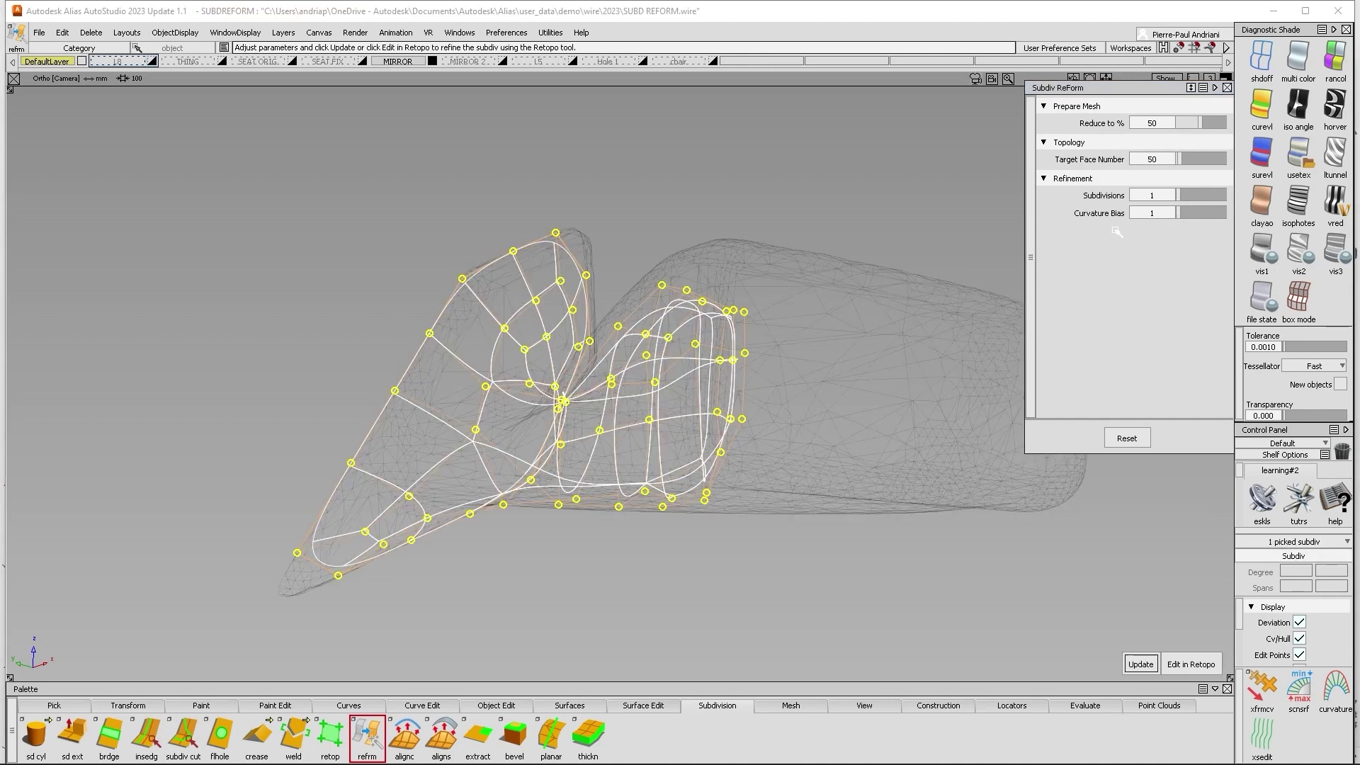
left_click_drag(1184, 216, 1309, 216)
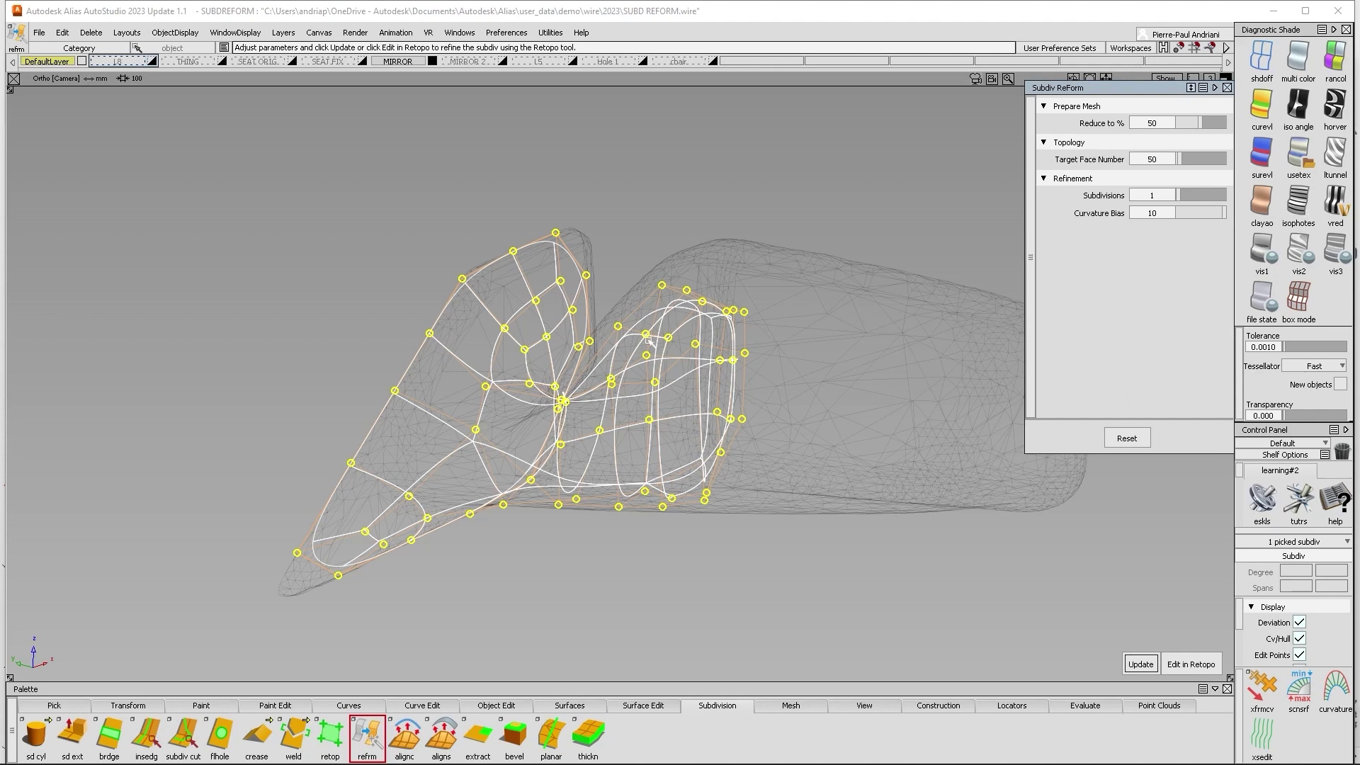
right_click_drag(947, 285, 901, 305, "alt+shift")
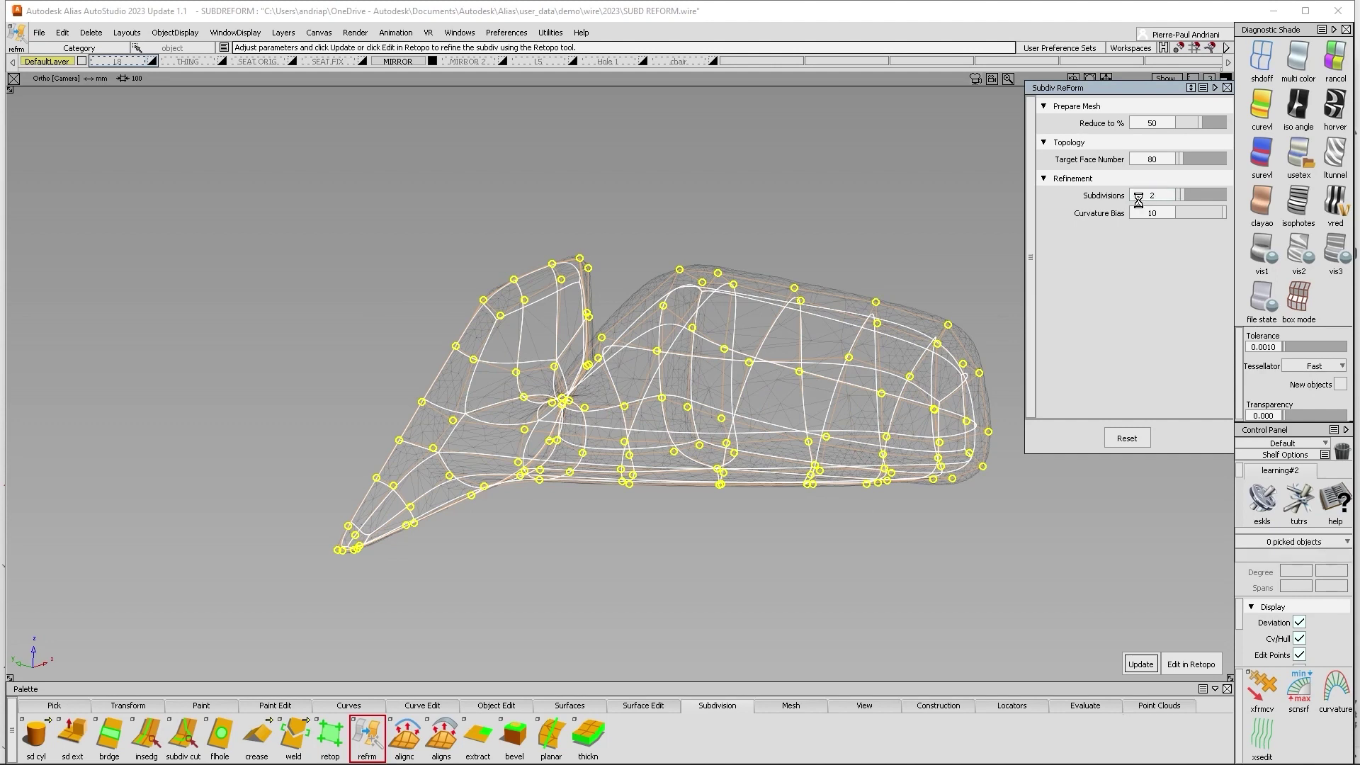
Move the mirror subdiv above its source mesh and deselect it
key("w")
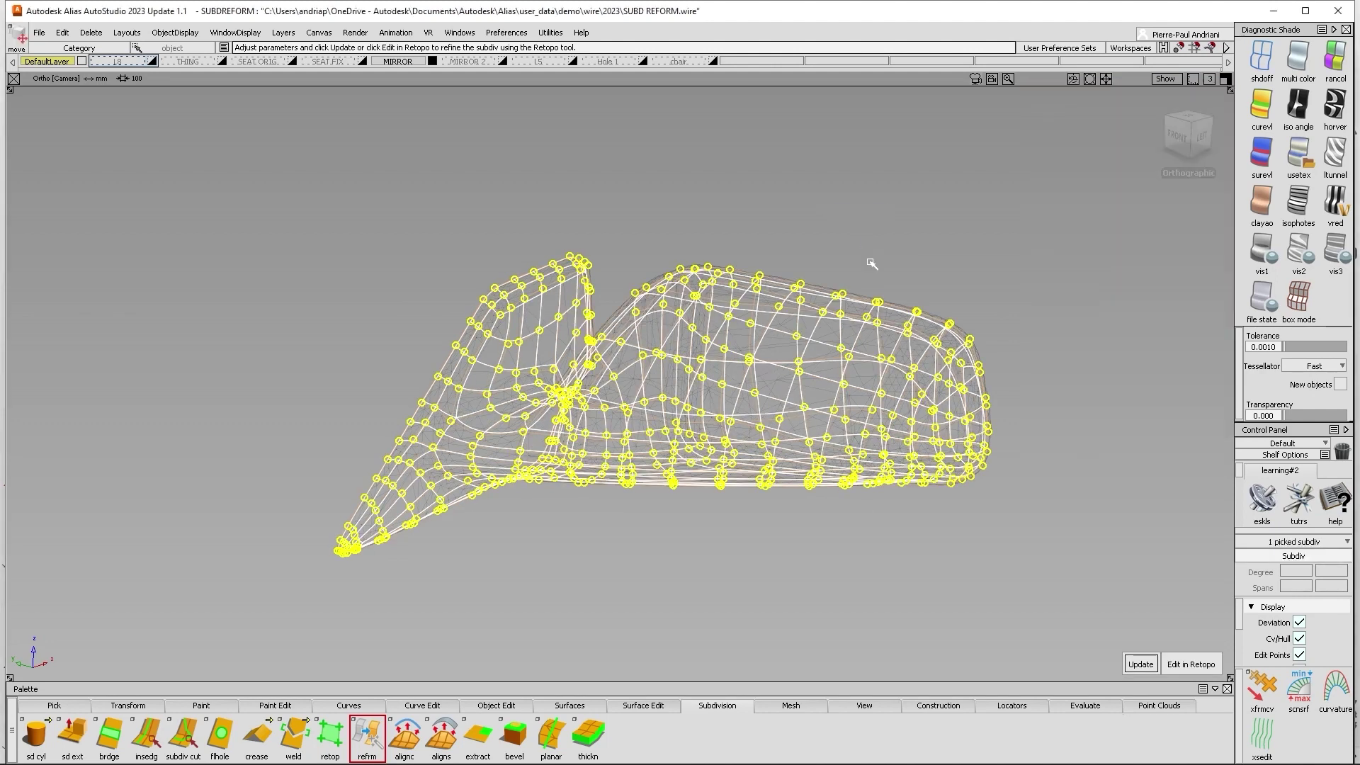
right_click_drag(894, 515, 868, 489, "alt+shift")
right_click_drag(885, 468, 888, 328)
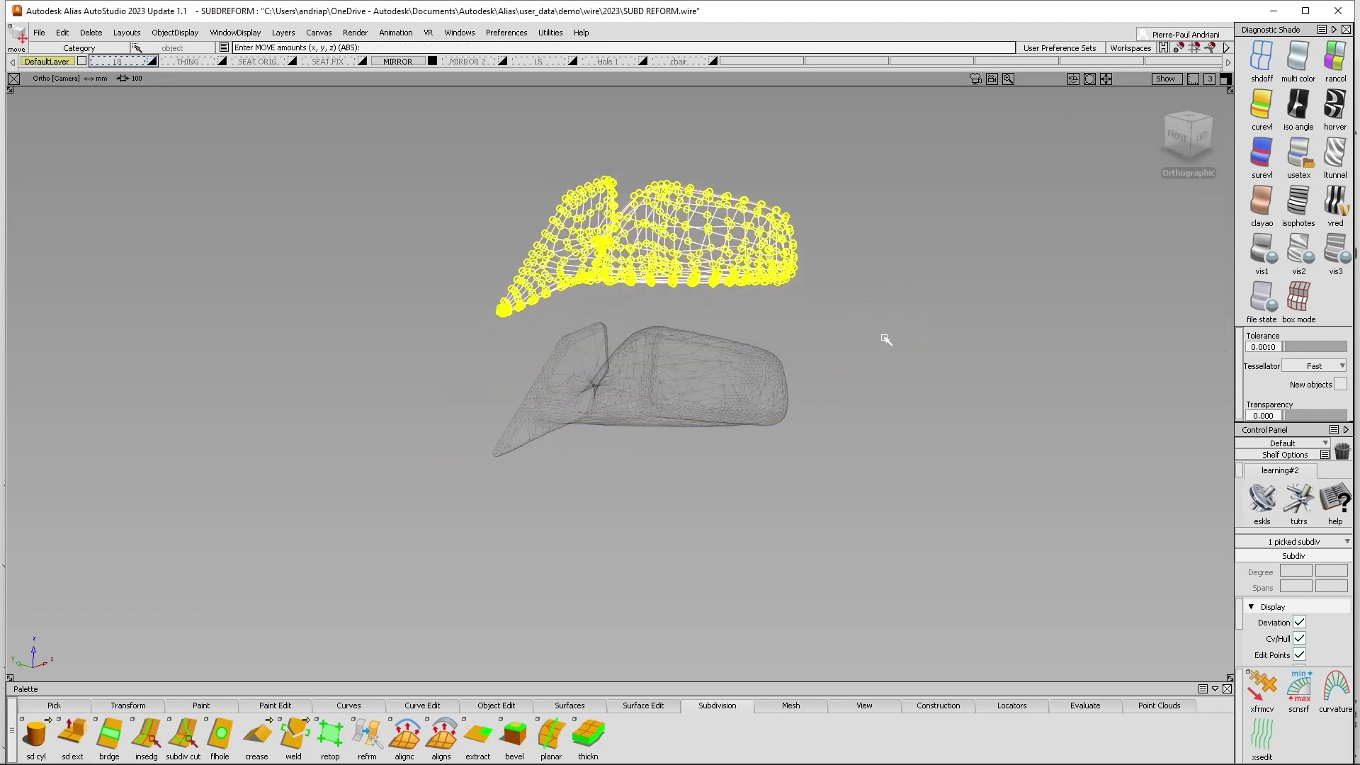
left_click_drag(886, 340, 886, 379, "ctrl+shift")
Shade the mirror subdiv and mesh with the usetex diagnostic shader, with wireframe hidden, and compare their surfaces
left_click(1300, 157)
right_click_drag(847, 285, 814, 269, "ctrl+shift")
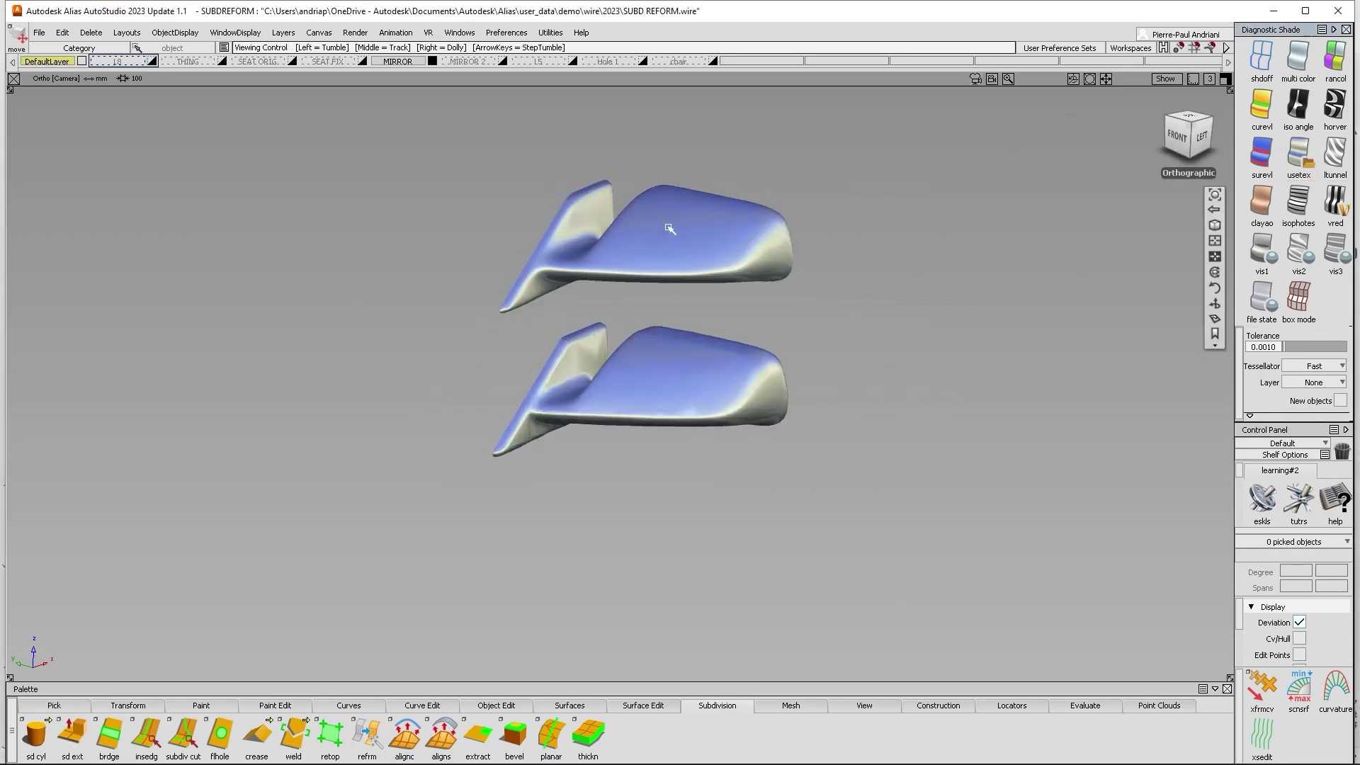
left_click_drag(714, 216, 184, 248, "alt+shift")
middle_click_drag(757, 242, 664, 331, "alt+shift")
left_click_drag(664, 331, 875, 308, "alt+shift")
key("ctrl+space")
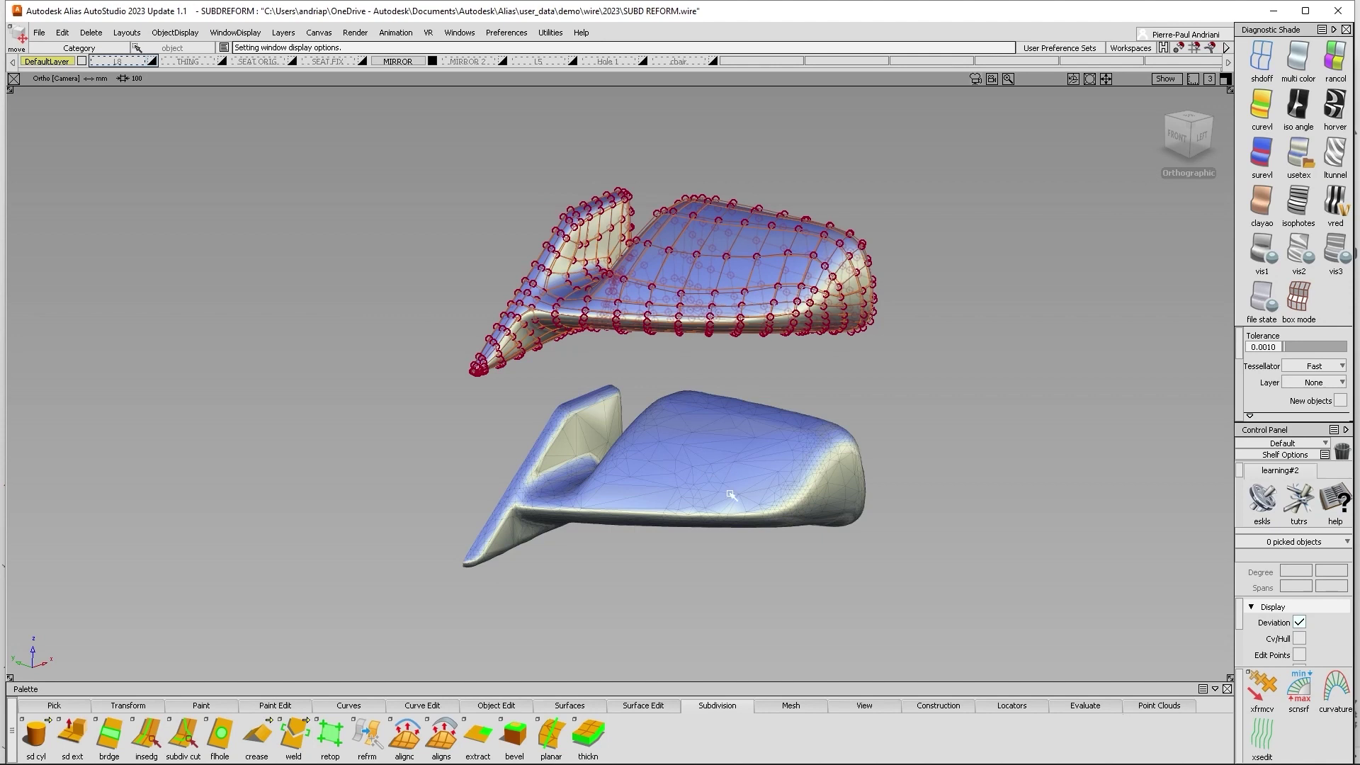
Delete the mirror subdiv, keeping its source mesh
left_click_drag(815, 397, 815, 262, "ctrl+shift")
left_click(818, 255)
key("Delete")
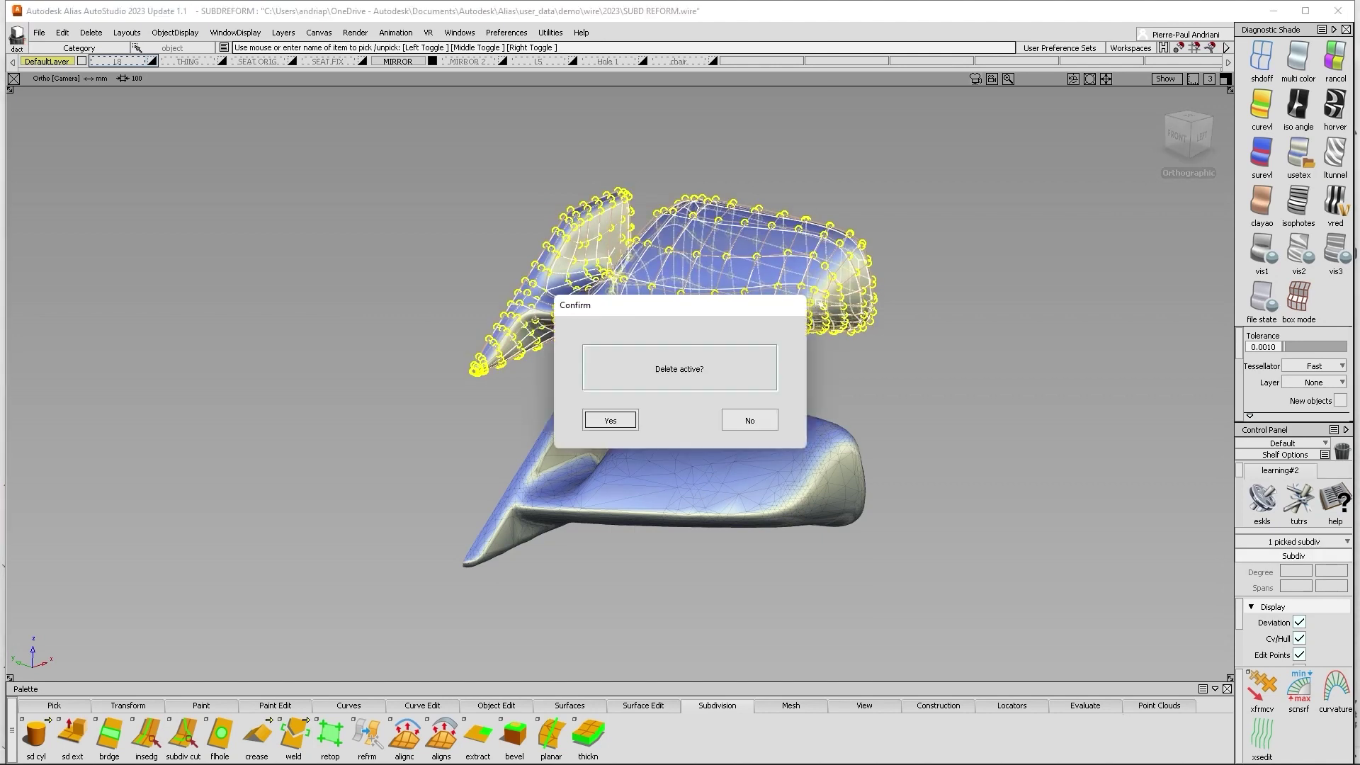
key("Return")
Bring up the Hole 1 mesh and try to build a subdiv with Subdiv ReForm at Target Face Number 80, Subdivisions 2 and Curvature Bias 10
mouse_move(1215, 306)
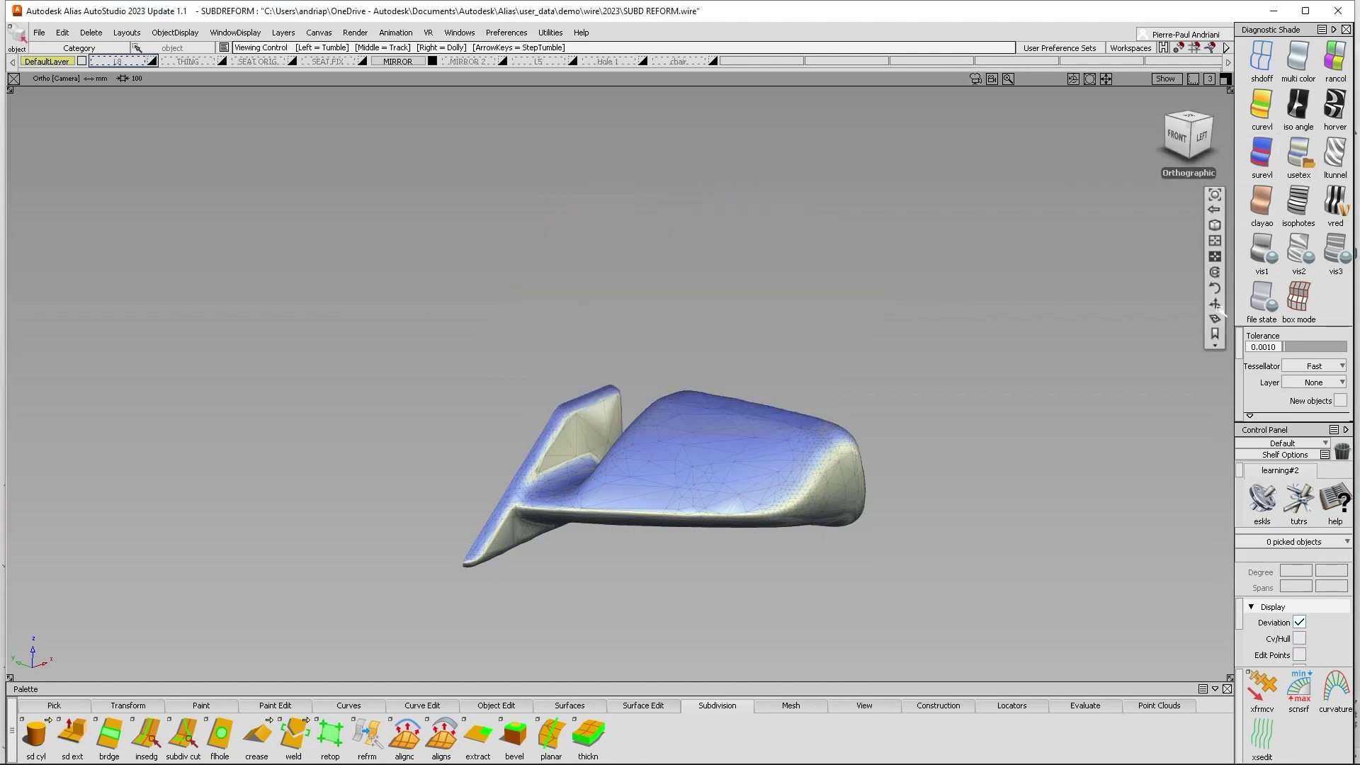
left_click(1215, 345)
left_click(1177, 419)
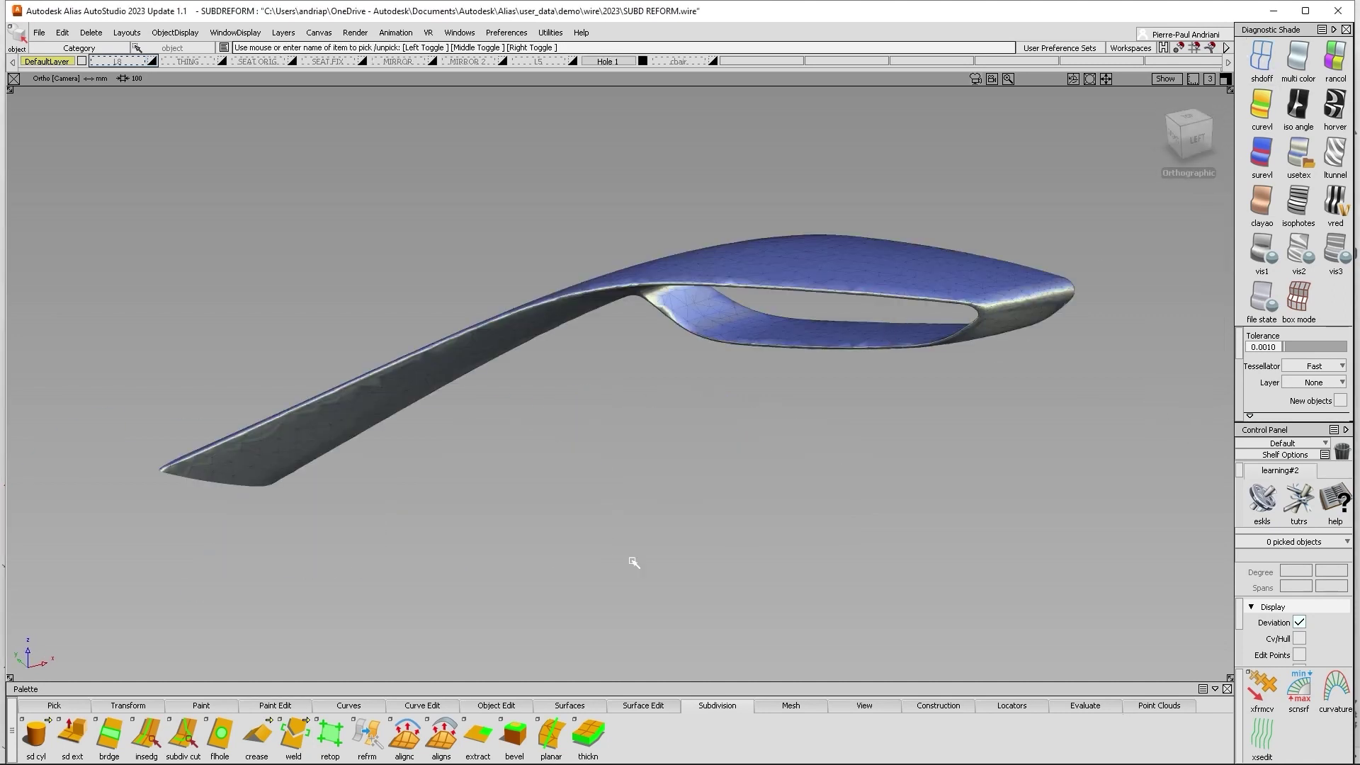
left_click(366, 737)
left_click(820, 280)
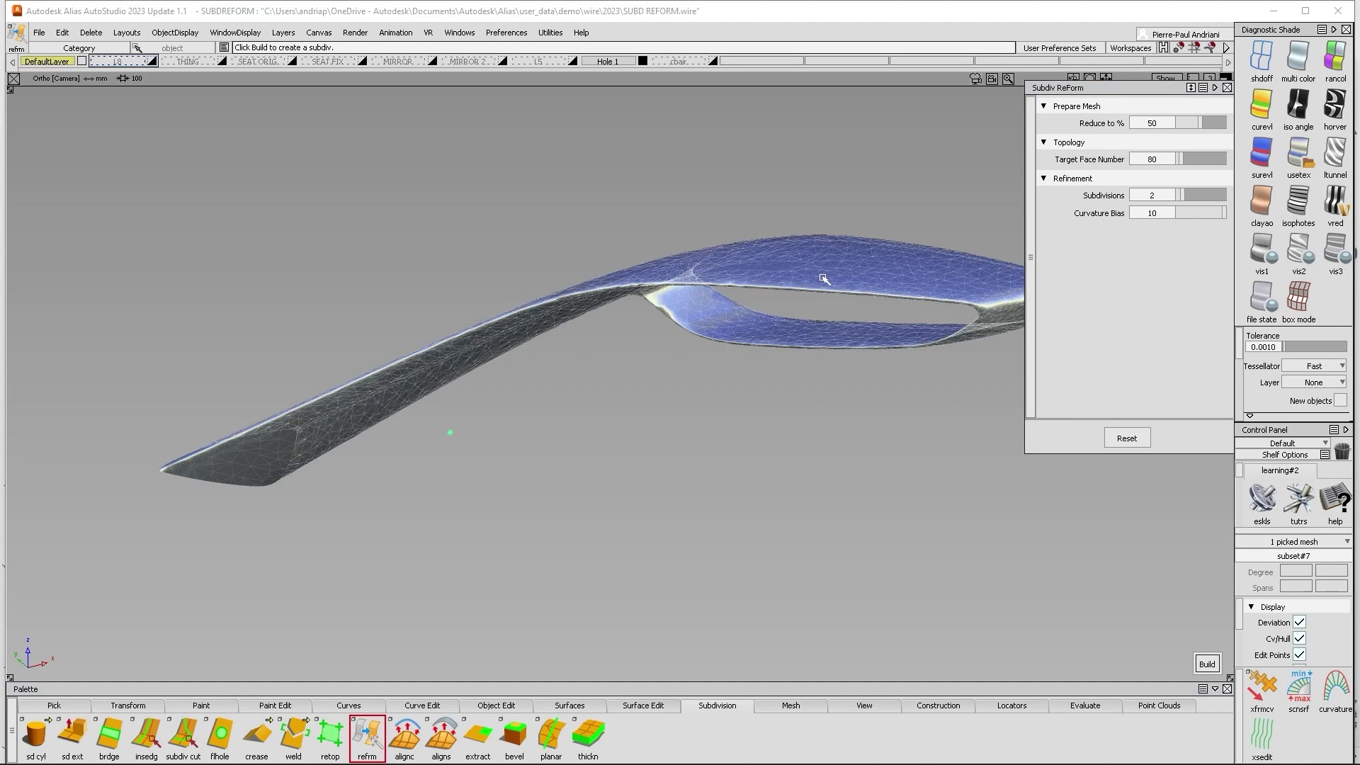
key("space")
Read the build messages in the prompt history and deselect the mesh
left_click(223, 47)
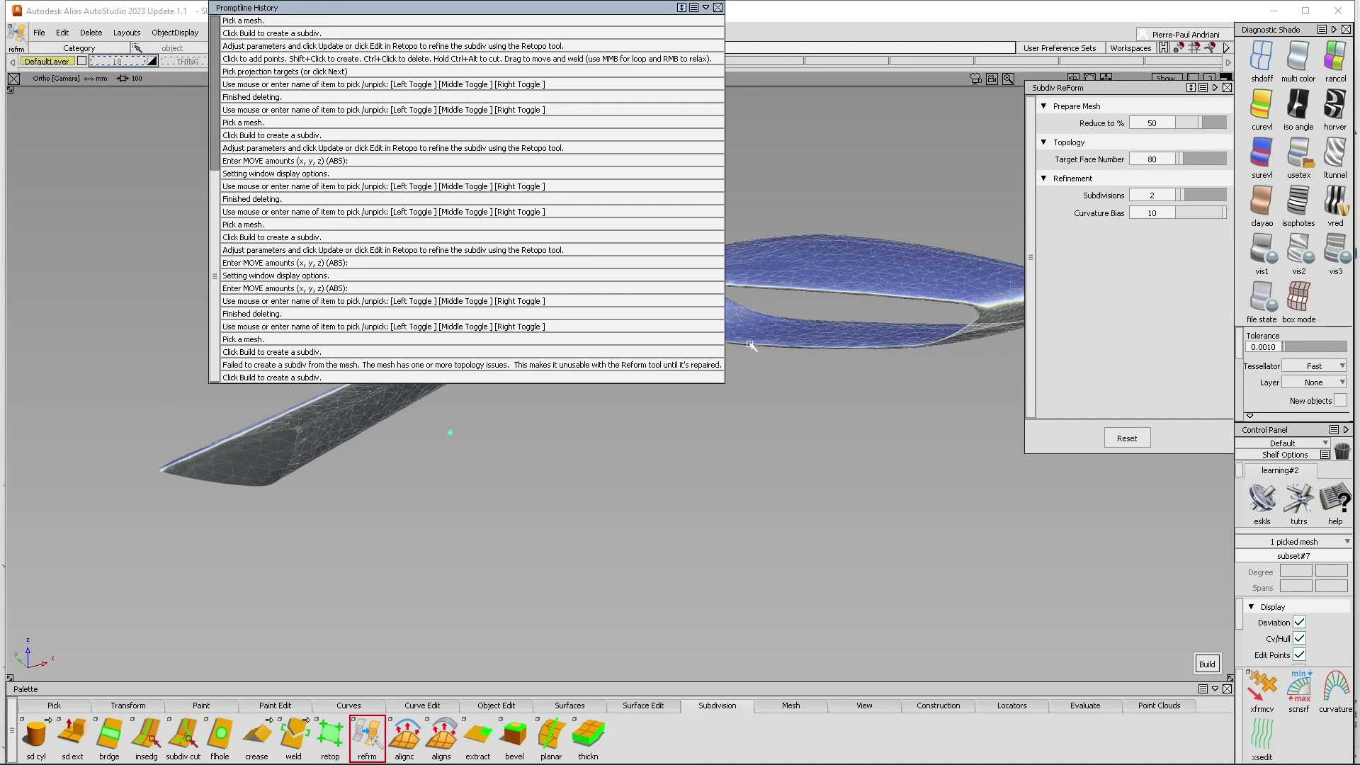
left_click(717, 8)
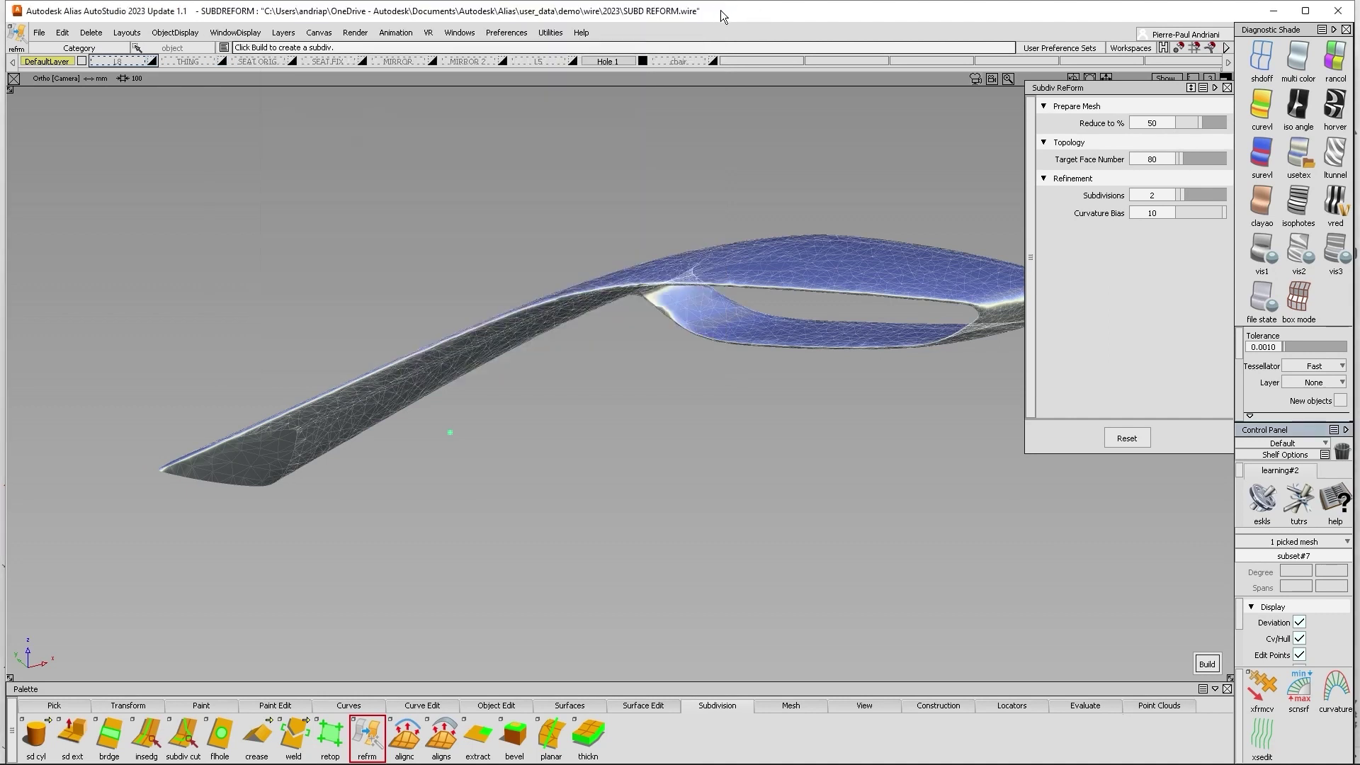
left_click(883, 310)
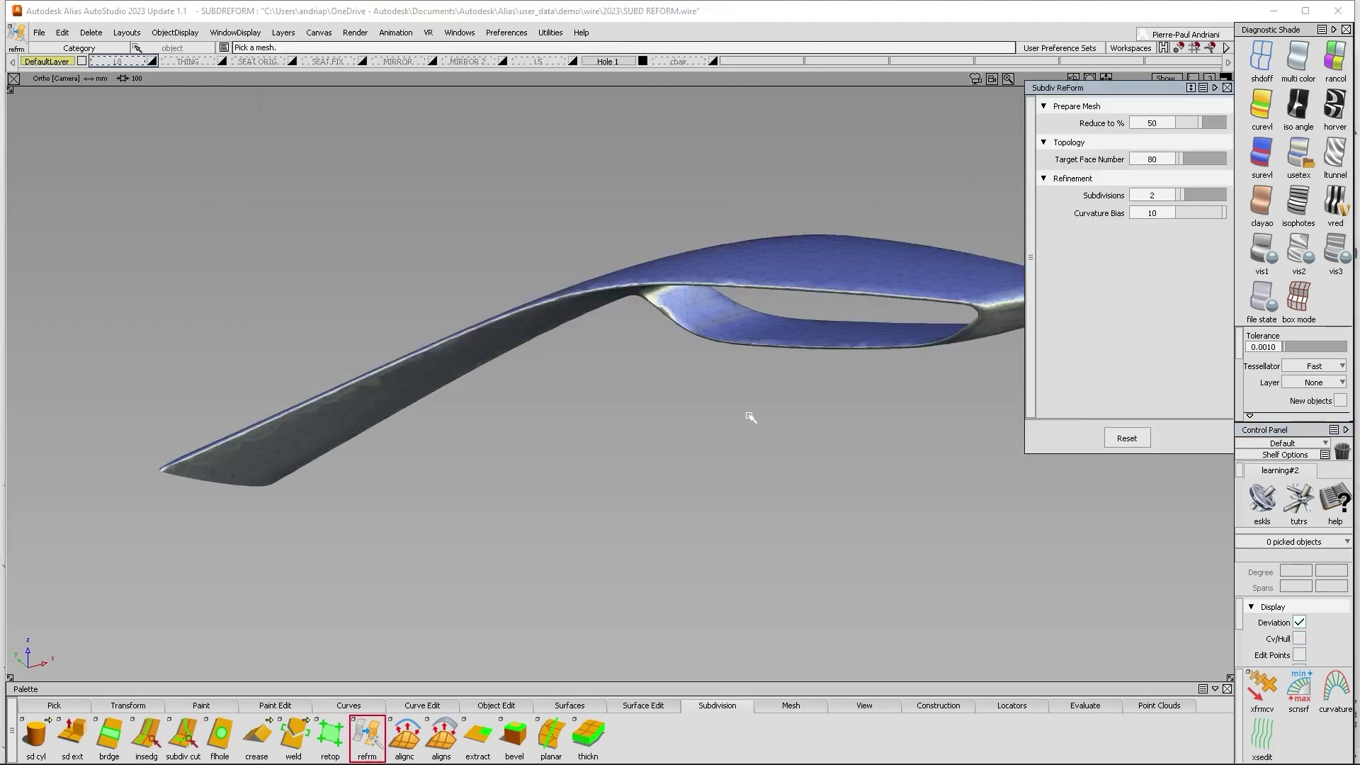
Reset the Subdiv ReForm options to their defaults and close them
left_click(1121, 437)
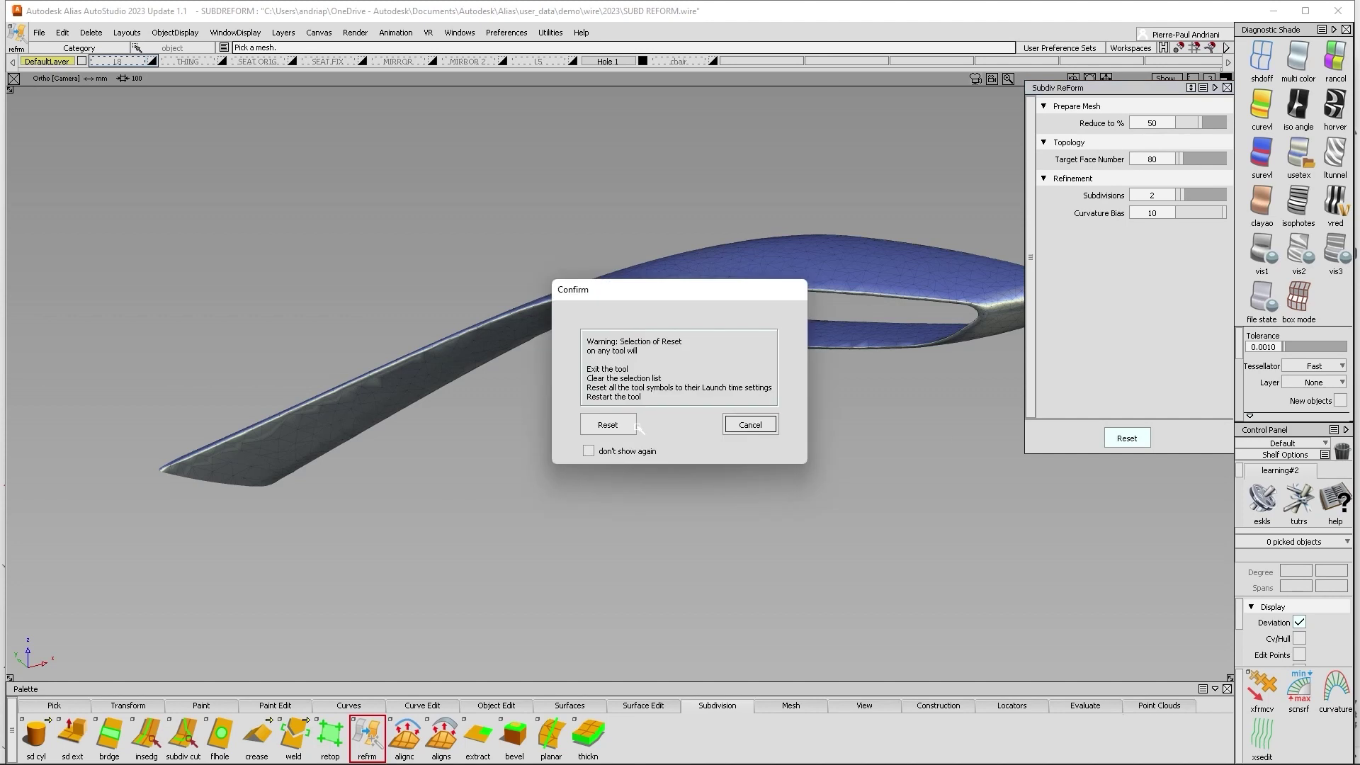
left_click(621, 426)
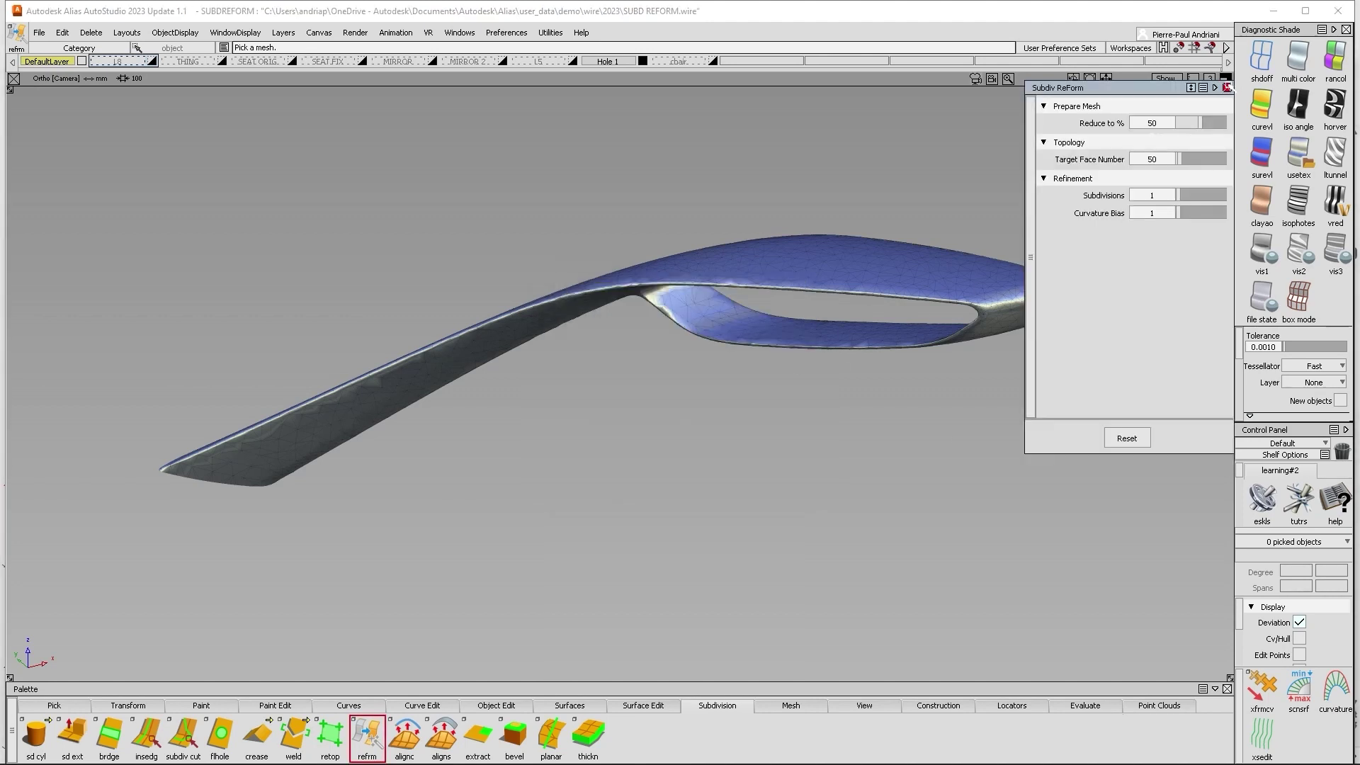
left_click(1227, 87)
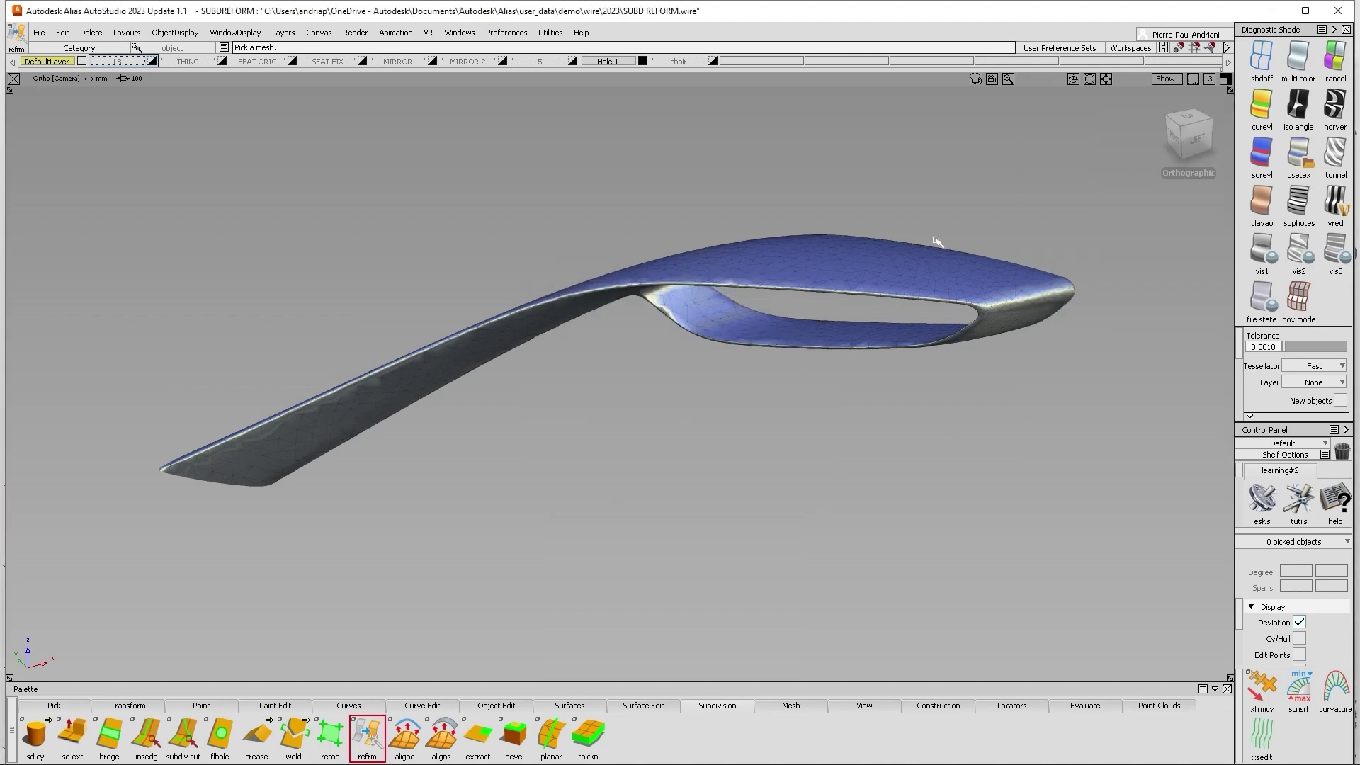
Check the Hole 1 mesh with Mesh Repair, enabling the self-intersecting triangle and folded edge checks and showing boundaries with arrows
left_click(792, 705)
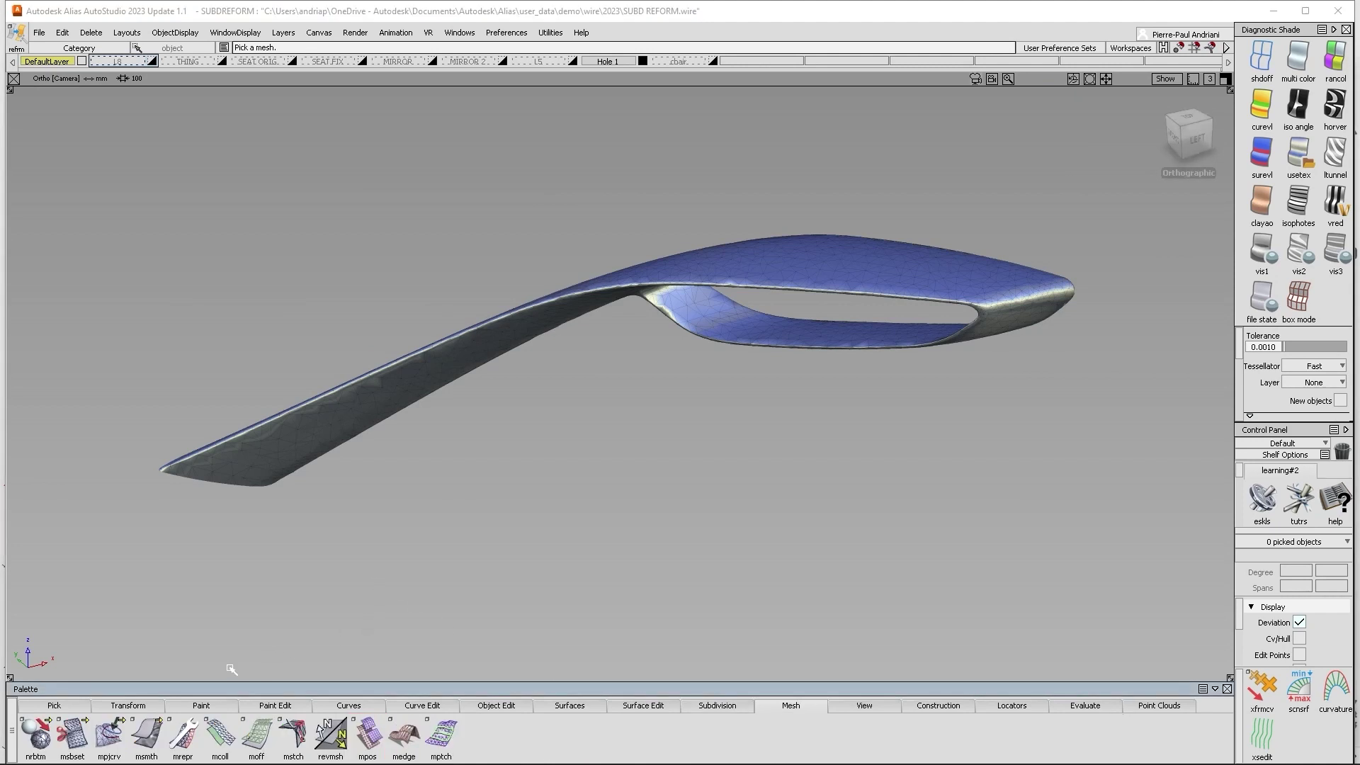
left_click(182, 736)
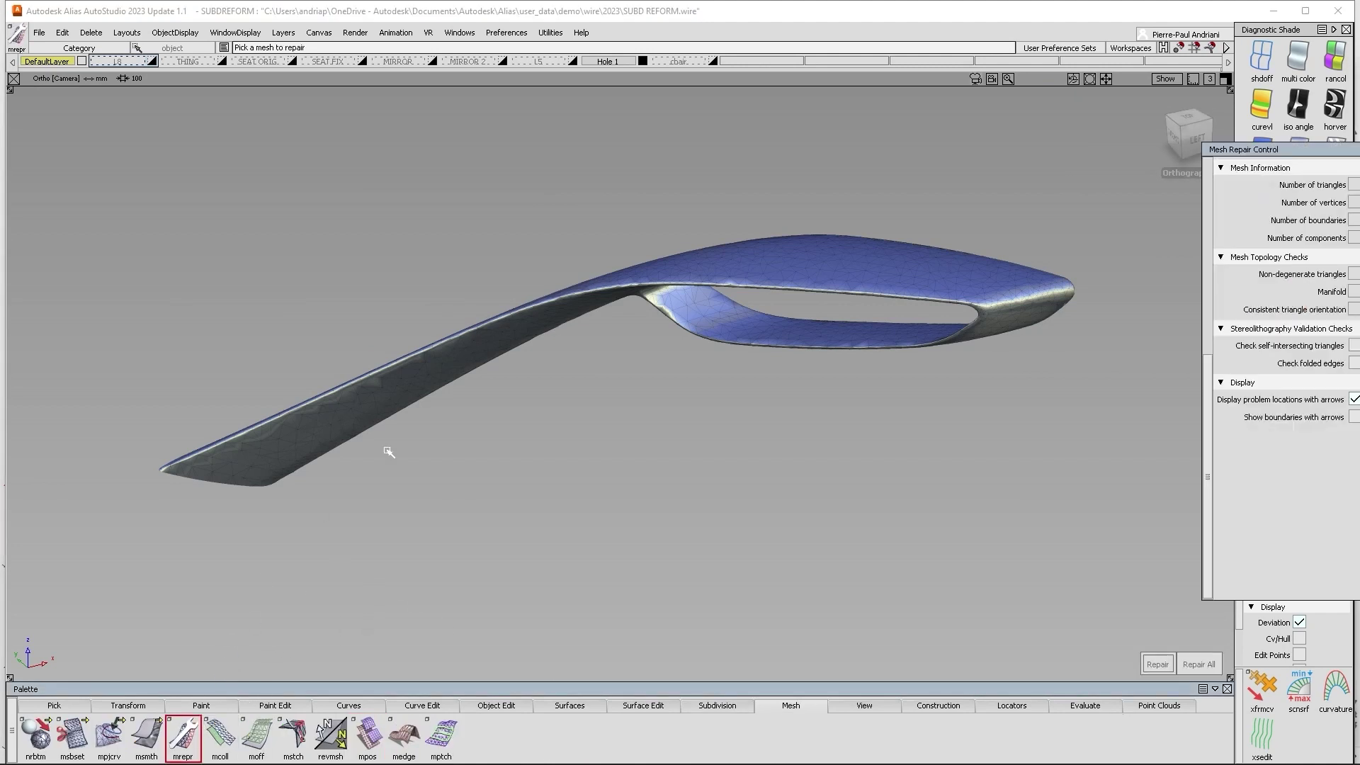
left_click(575, 313)
mouse_move(625, 378)
left_mouse_down("ctrl+shift")
mouse_move(571, 312)
mouse_move(565, 236)
left_mouse_up("ctrl+shift")
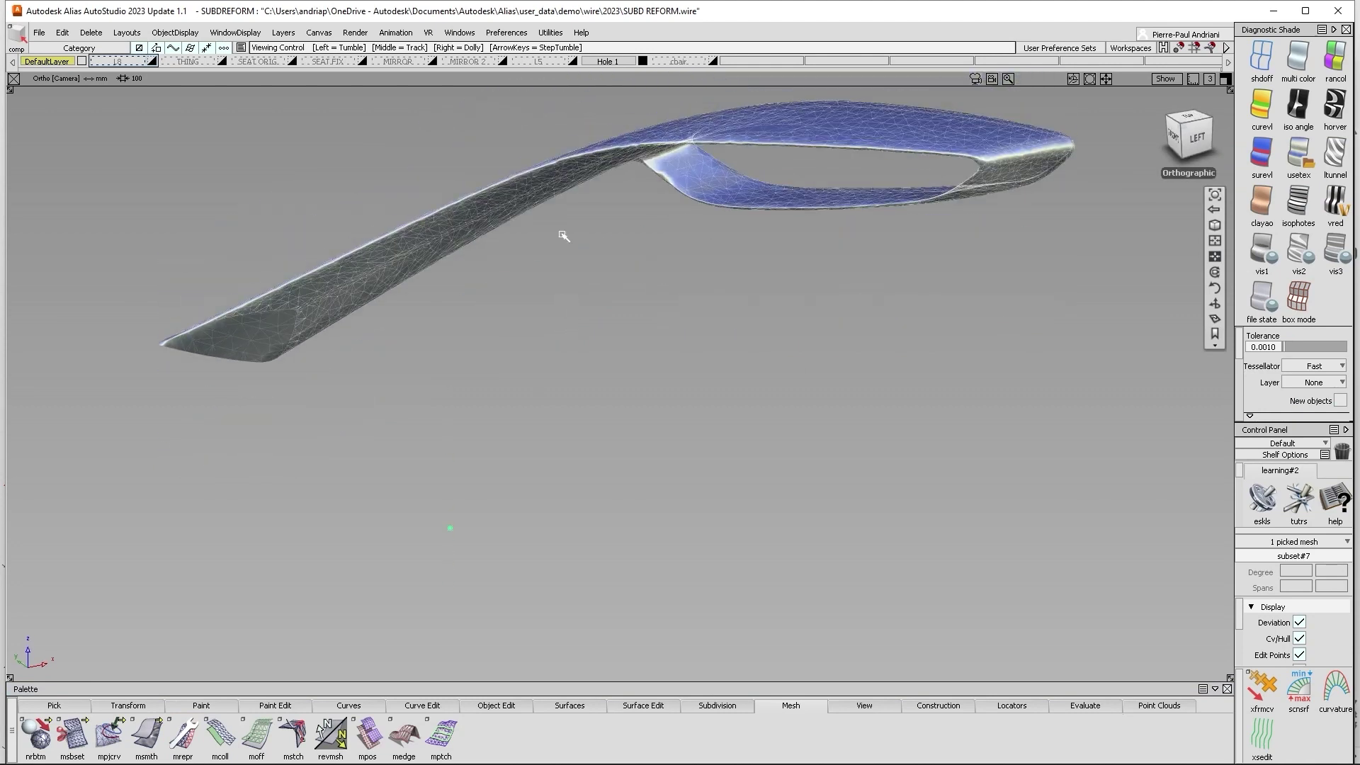
left_click_drag(553, 185, 553, 290, "alt+shift")
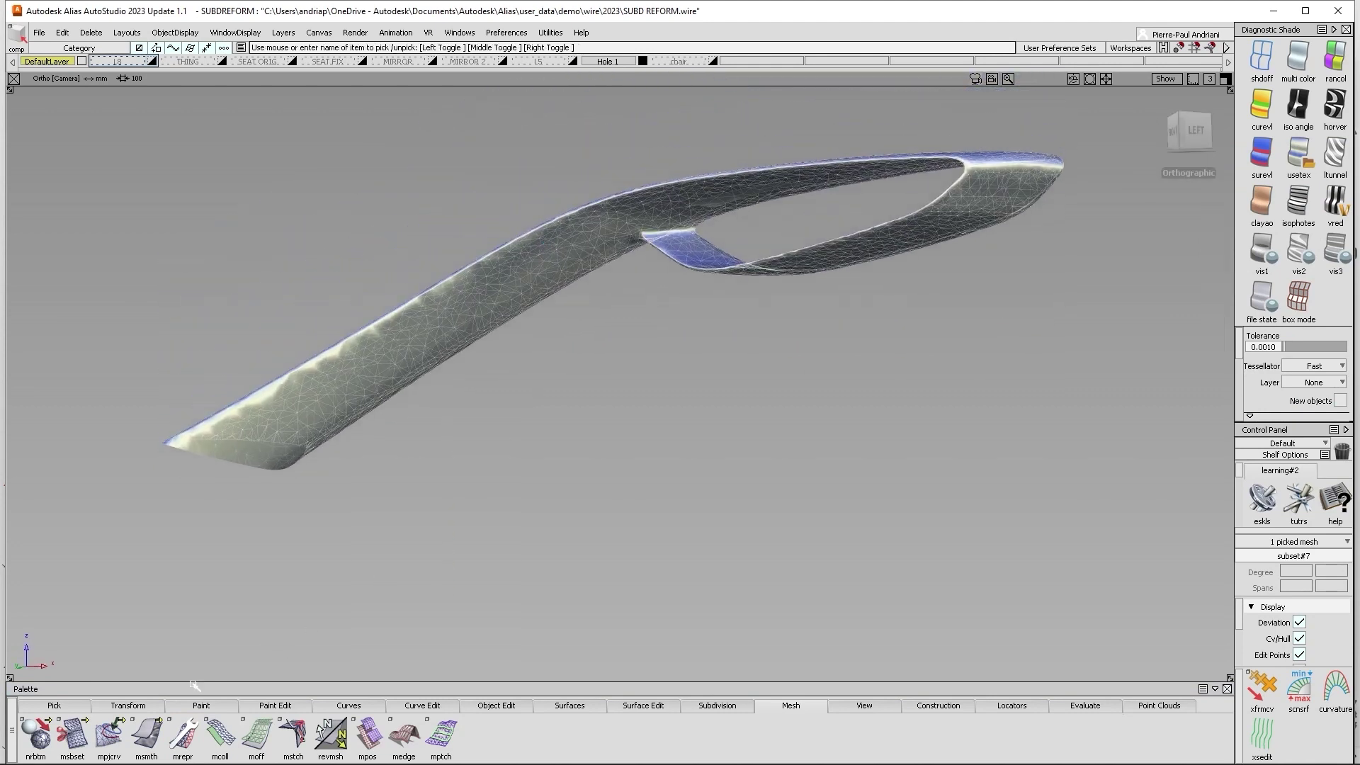
left_click(183, 736)
left_click_drag(939, 387, 941, 305, "alt+shift")
left_click(1216, 346)
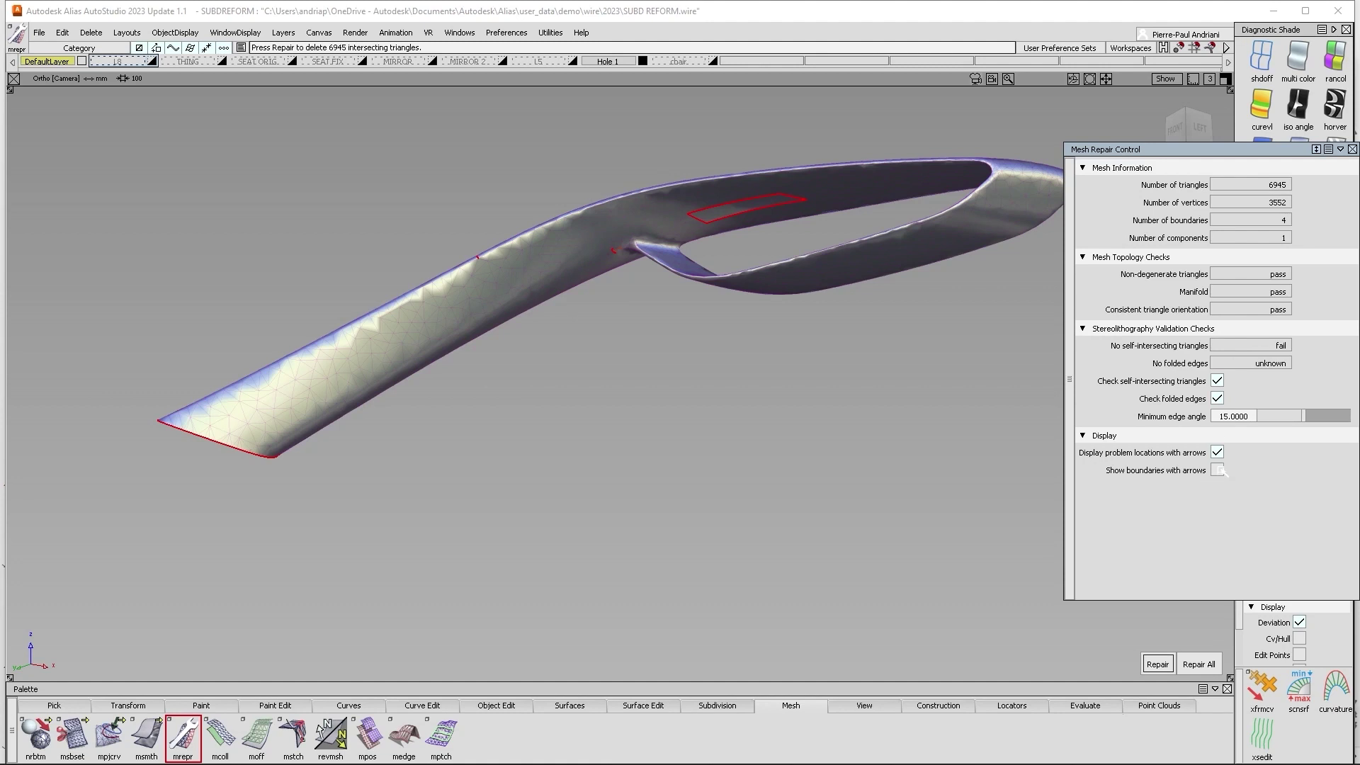
Turn off the diagnostic shading and examine the marked problem locations and open boundaries on the Hole 1 mesh
left_click_drag(623, 244, 614, 171, "alt+shift")
right_click_drag(646, 235, 758, 236, "alt+shift")
left_click_drag(759, 237, 856, 260, "alt+shift")
left_click(1261, 59)
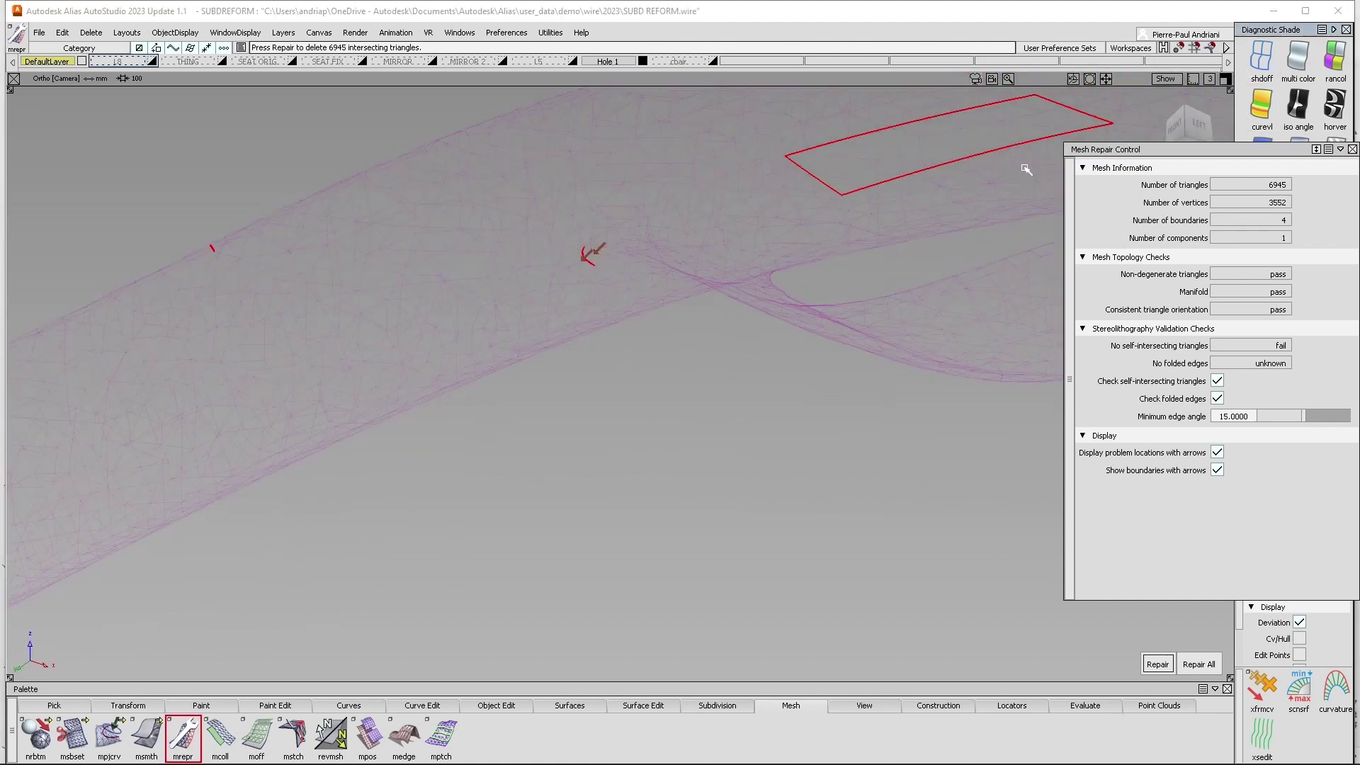
mouse_move(635, 166)
left_mouse_down("alt+shift")
mouse_move(715, 194)
mouse_move(862, 206)
left_mouse_up("alt+shift")
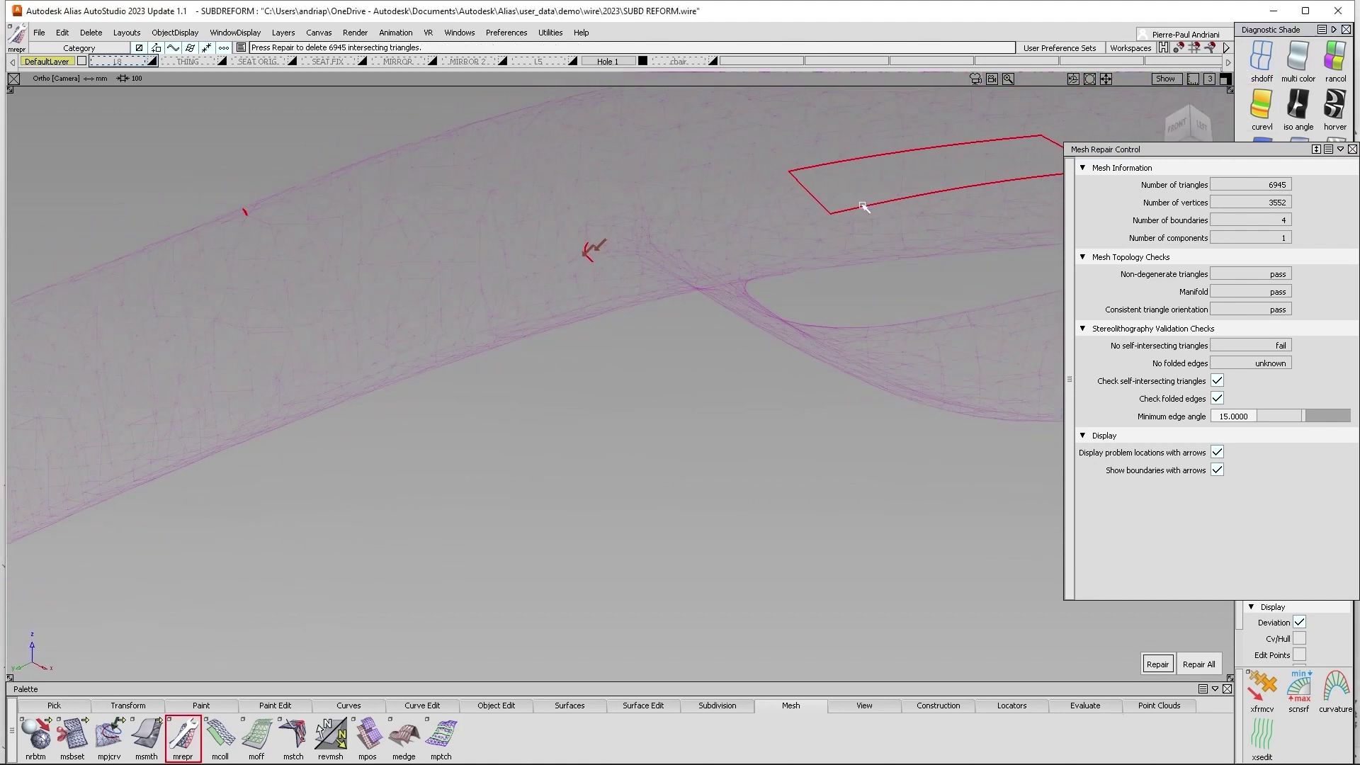
mouse_move(605, 246)
left_mouse_down("alt+shift")
mouse_move(627, 249)
mouse_move(596, 258)
left_mouse_up("alt+shift")
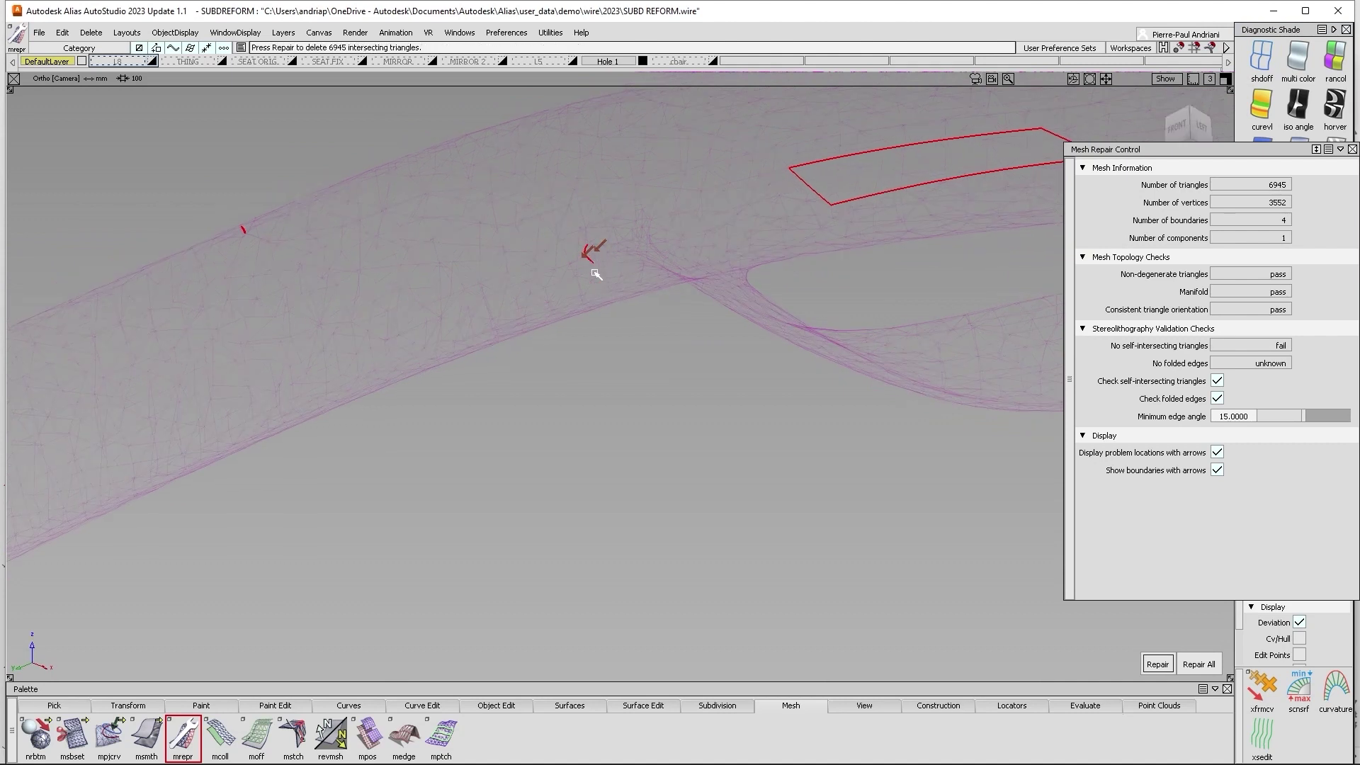
right_click_drag(593, 250, 504, 269, "alt+shift")
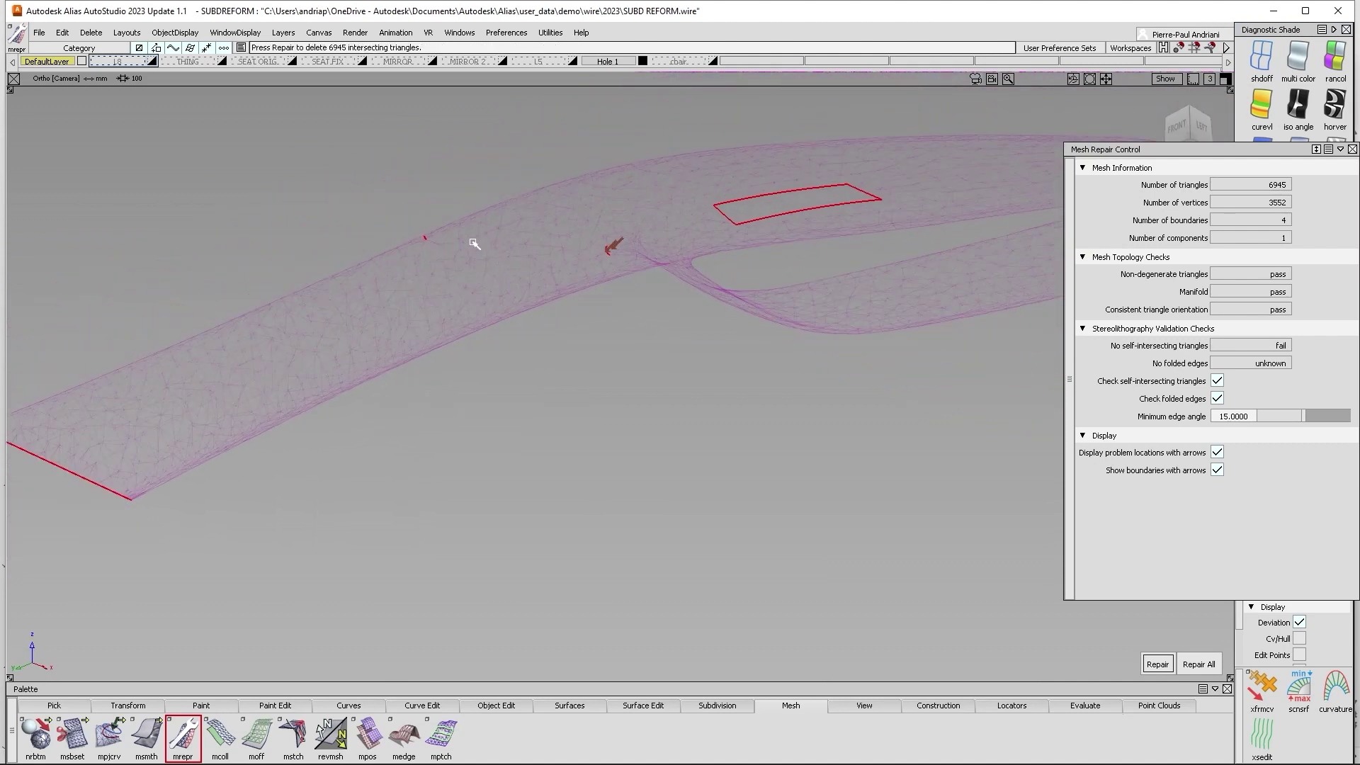
Examine the boundaries at the open end and around the rectangular hole, and deselect the mesh
left_click_drag(307, 343, 379, 353, "alt+shift")
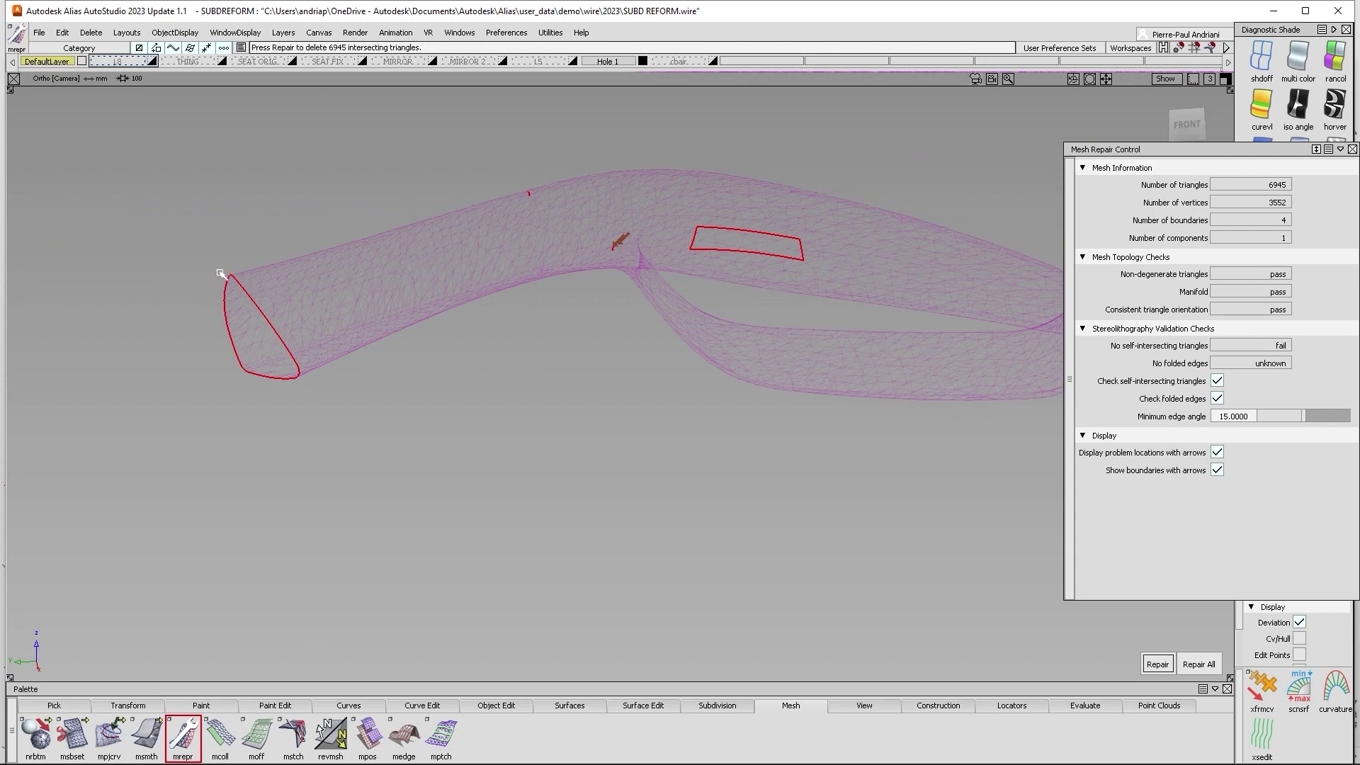
left_click_drag(577, 278, 626, 244, "alt+shift")
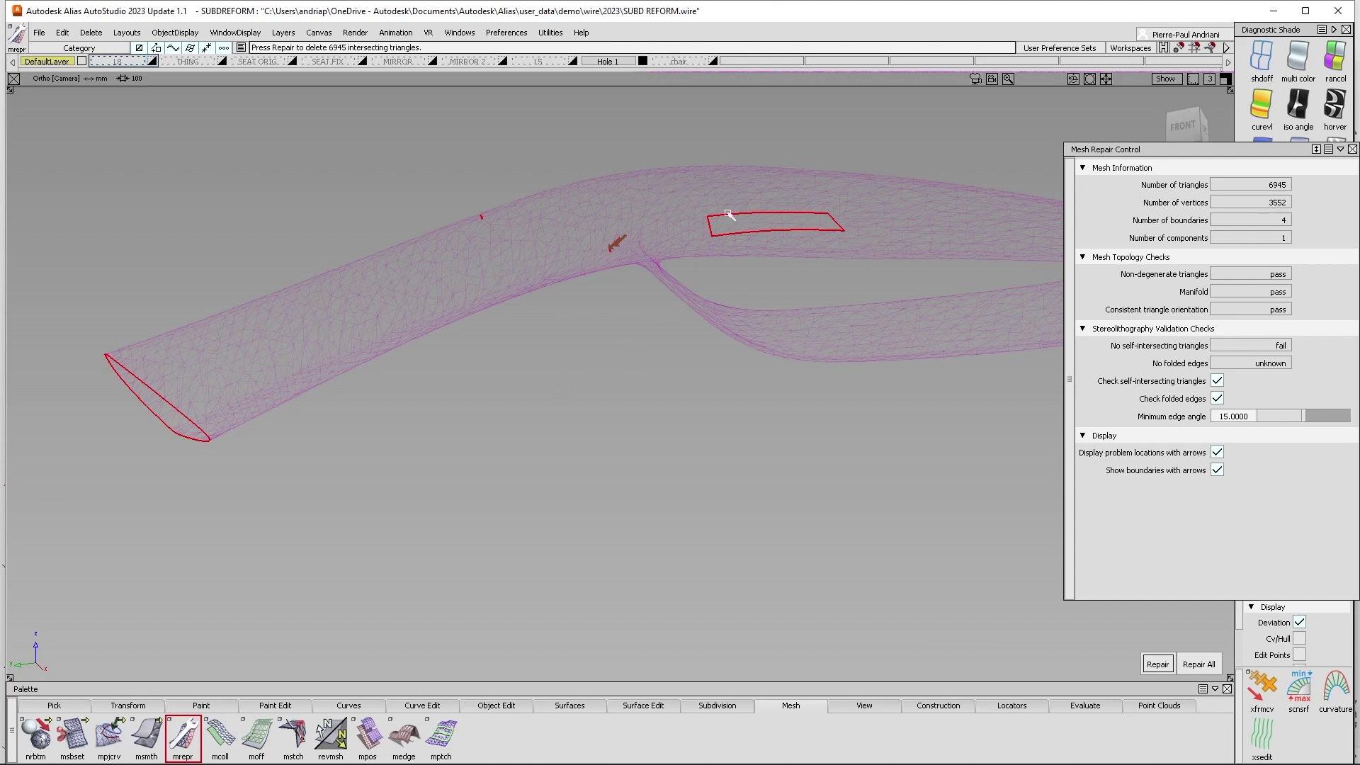
left_click(398, 435)
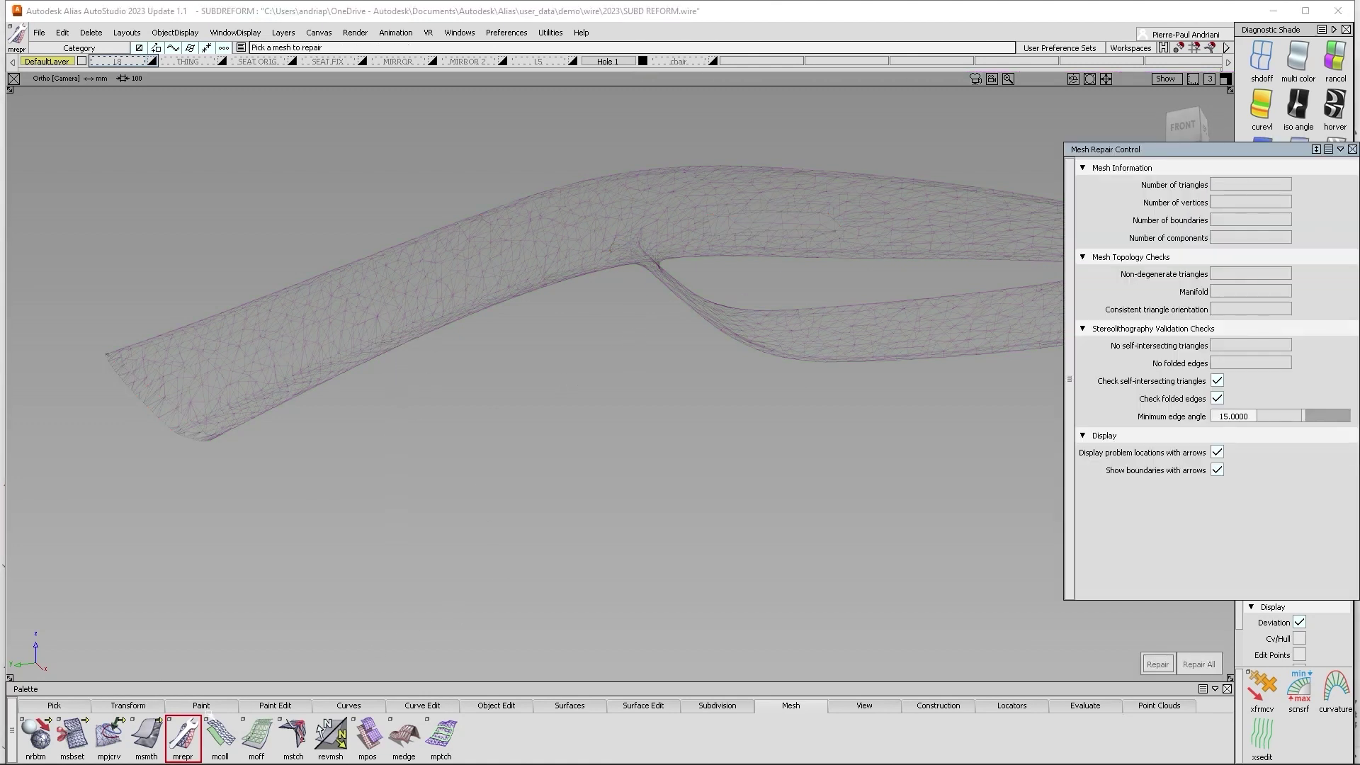
Fill the rectangular hole in the mirror mesh with the Mesh Hole tool
left_click(72, 735)
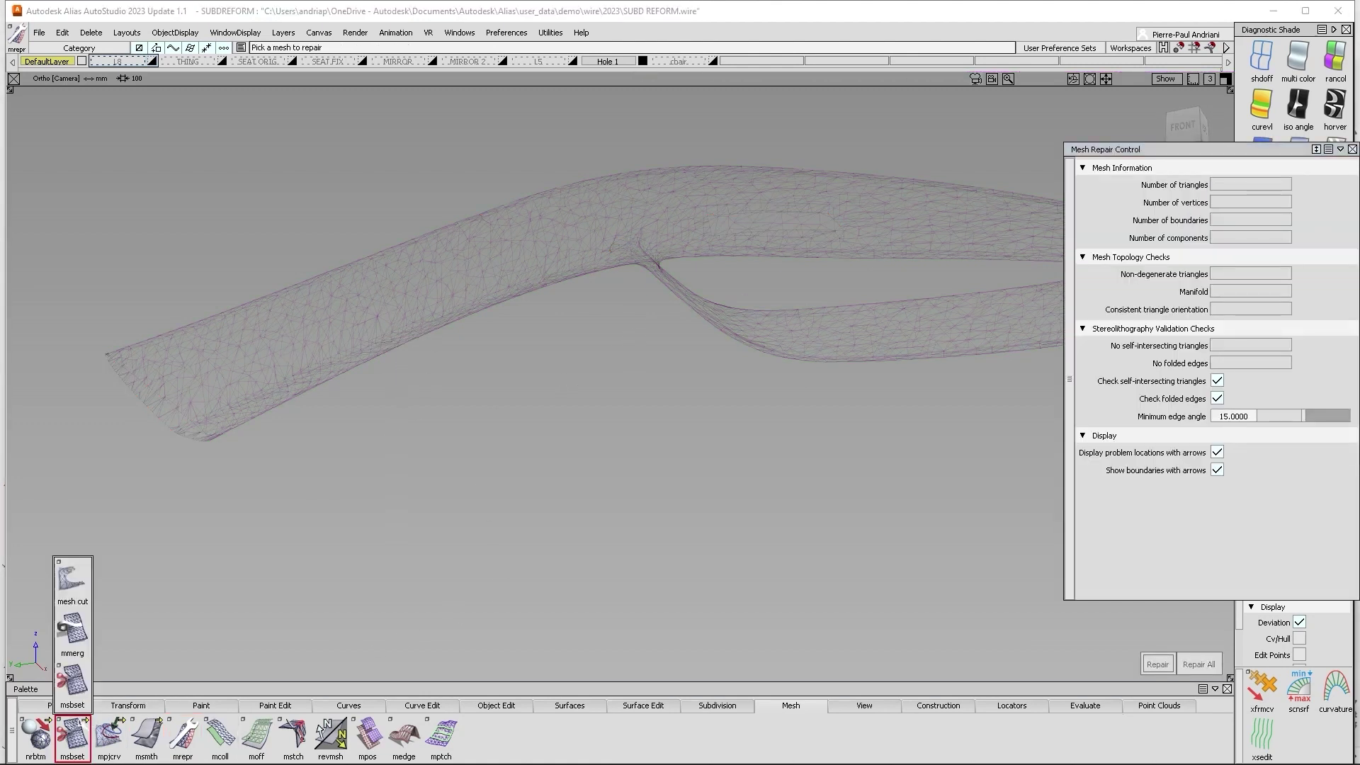
left_click(146, 735)
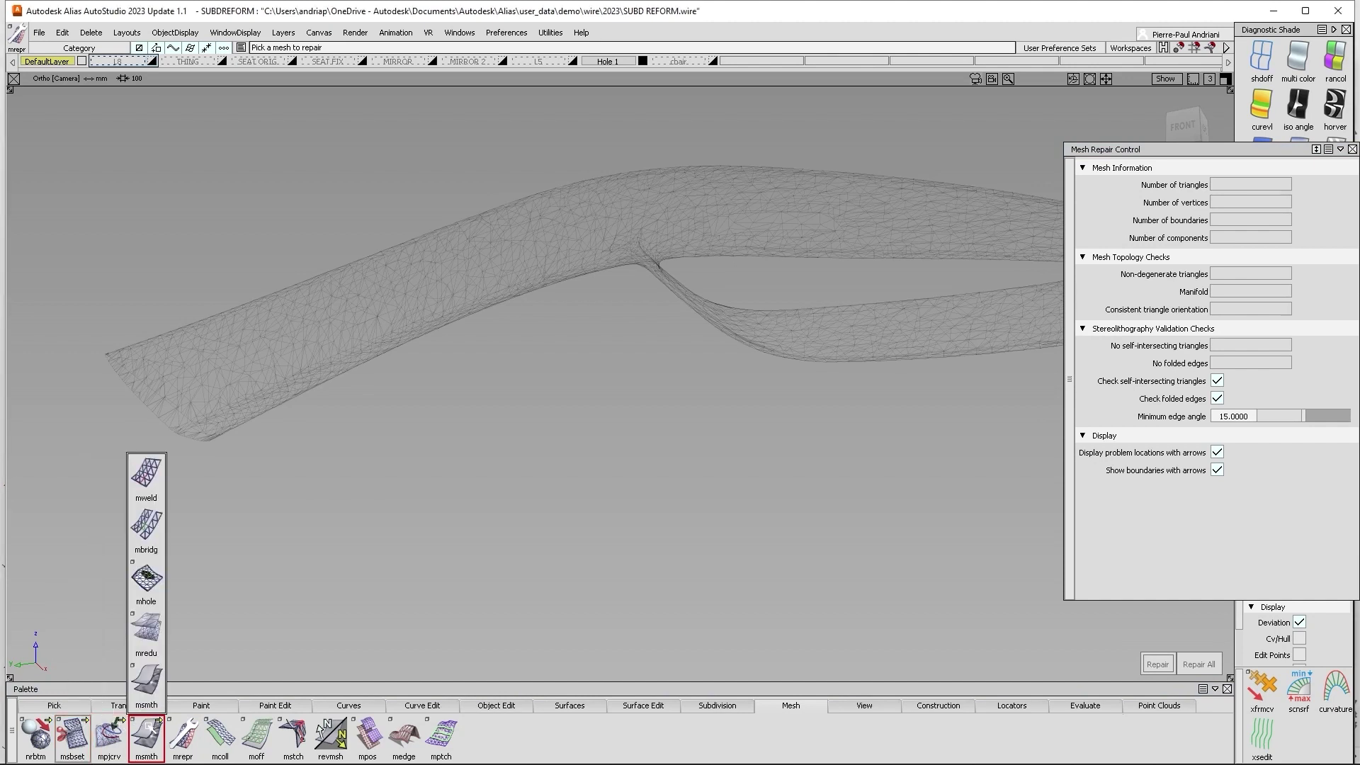
left_click(143, 599)
left_click(772, 219)
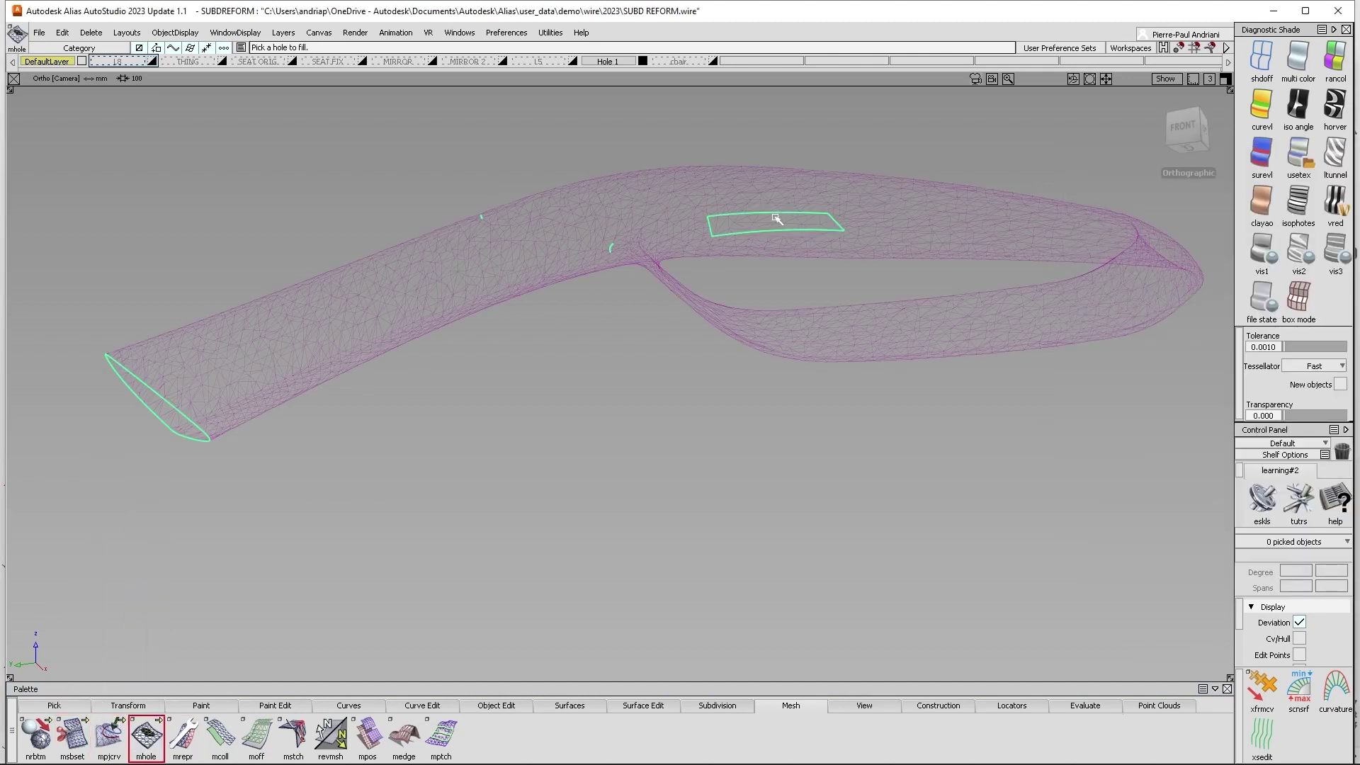
left_click(786, 212)
Turn on diagnostic shading and examine the faulty triangles on the mesh close to where the arm splits
right_click_drag(618, 249, 787, 230, "alt+shift")
left_click_drag(788, 230, 747, 189, "alt+shift")
middle_click_drag(747, 190, 774, 281, "alt+shift")
left_click_drag(774, 282, 698, 260, "alt+shift")
middle_click_drag(698, 259, 717, 298, "alt+shift")
left_click_drag(735, 310, 1162, 195, "ctrl+shift")
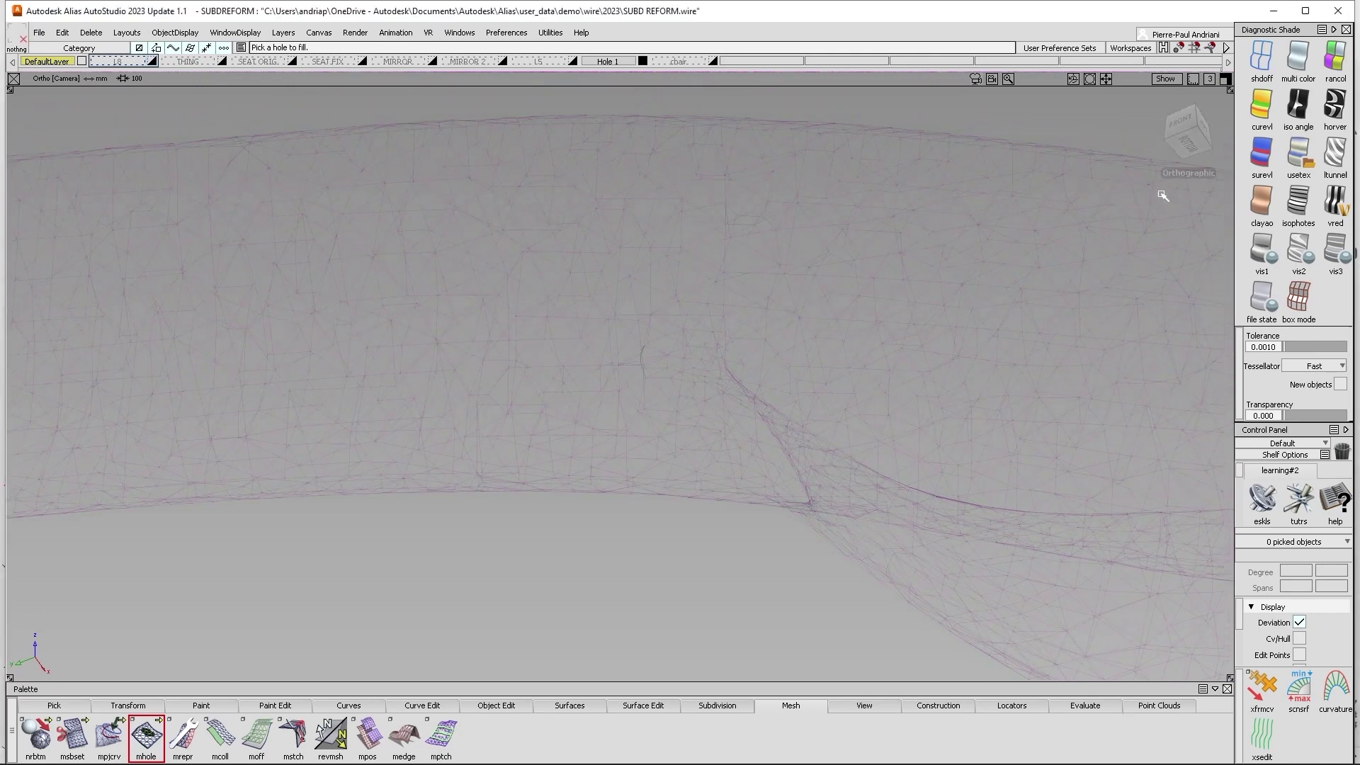
left_click(1301, 150)
mouse_move(829, 319)
left_mouse_down("alt+shift")
mouse_move(722, 288)
mouse_move(736, 298)
left_mouse_up("alt+shift")
right_click_drag(738, 310, 724, 345, "alt+shift")
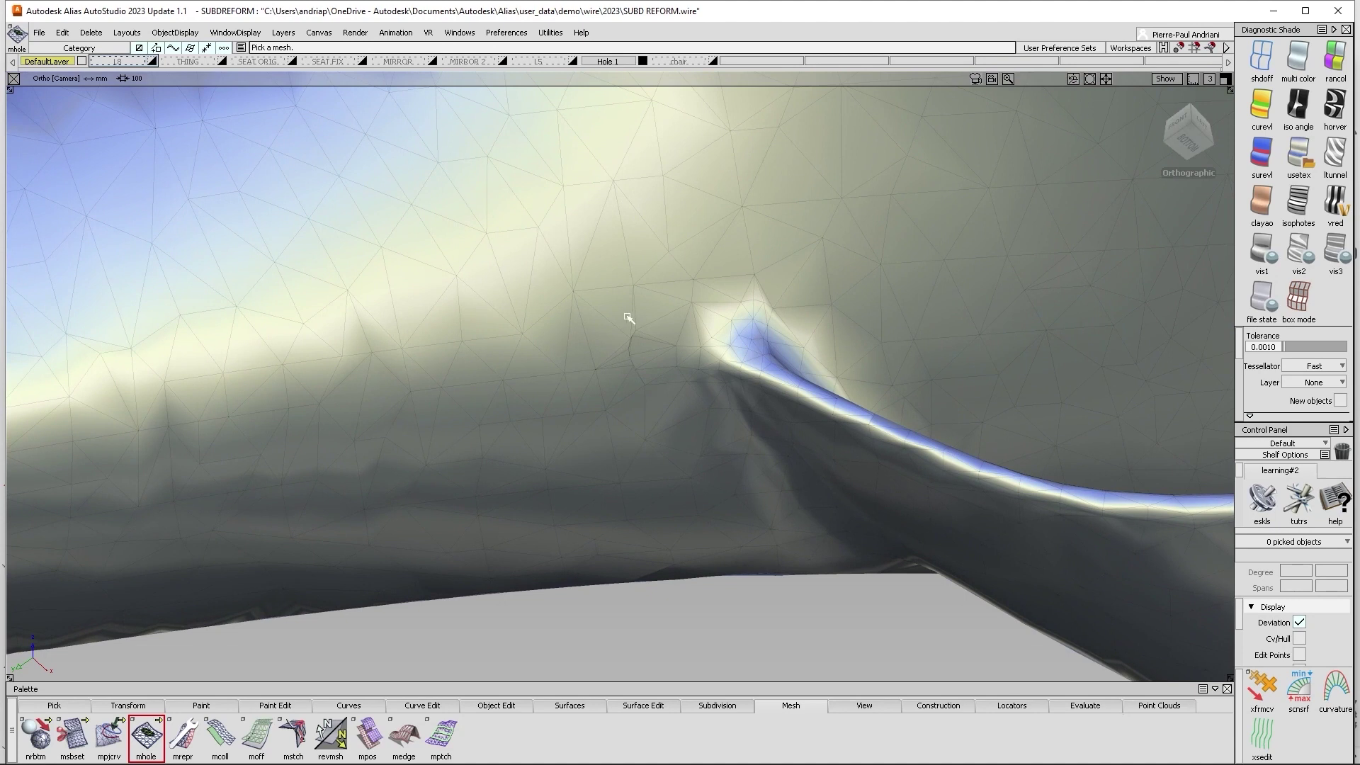
scroll(638, 349, "up", 3)
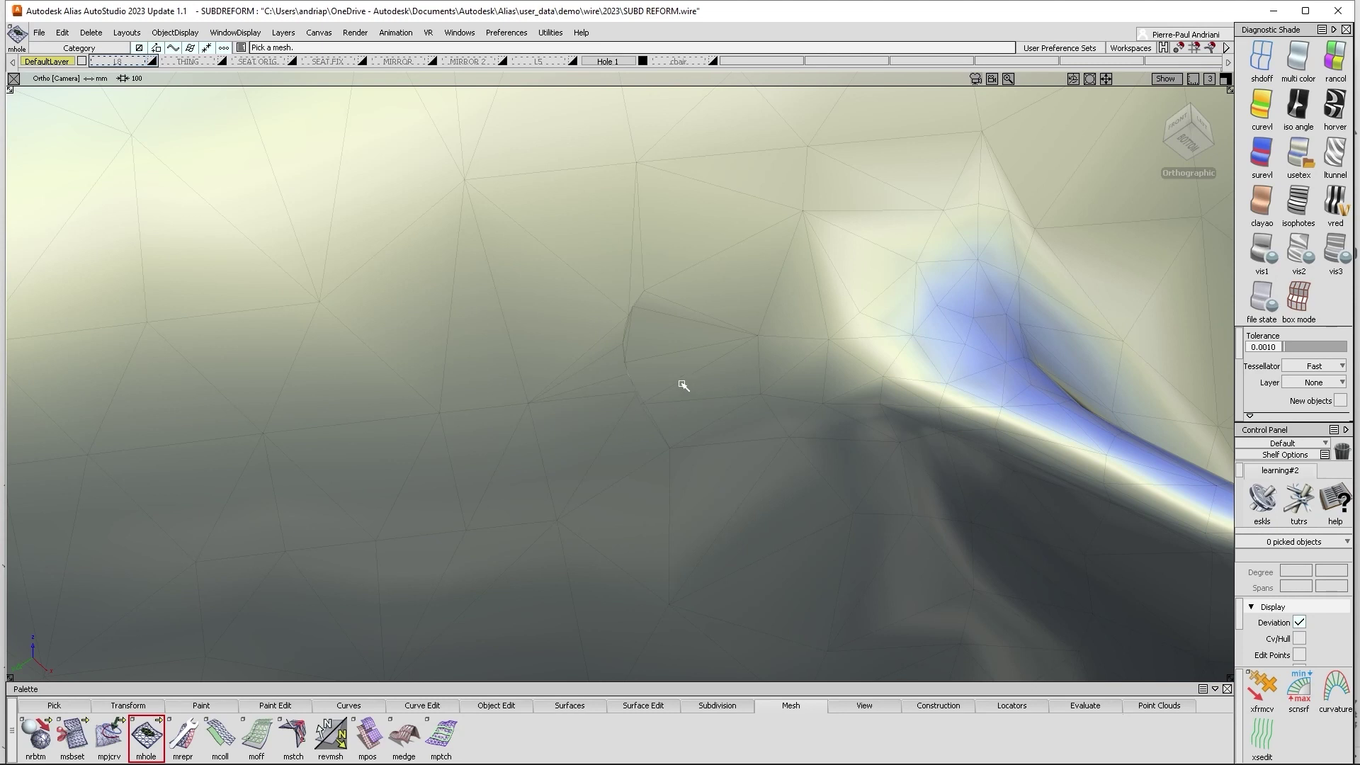
Select the faulty triangles around the small slit near the split with Mesh Subset in Brush mode and delete them
left_click(72, 736)
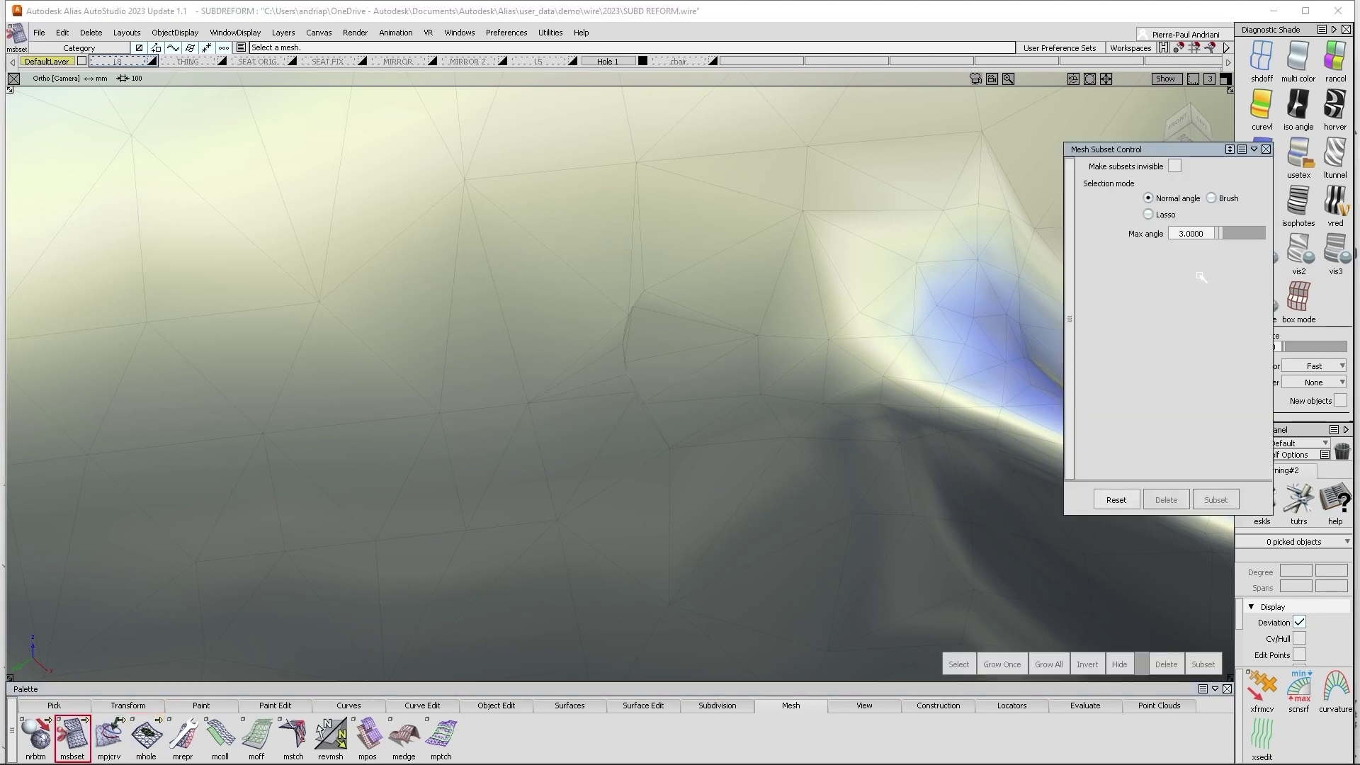
left_click(1212, 198)
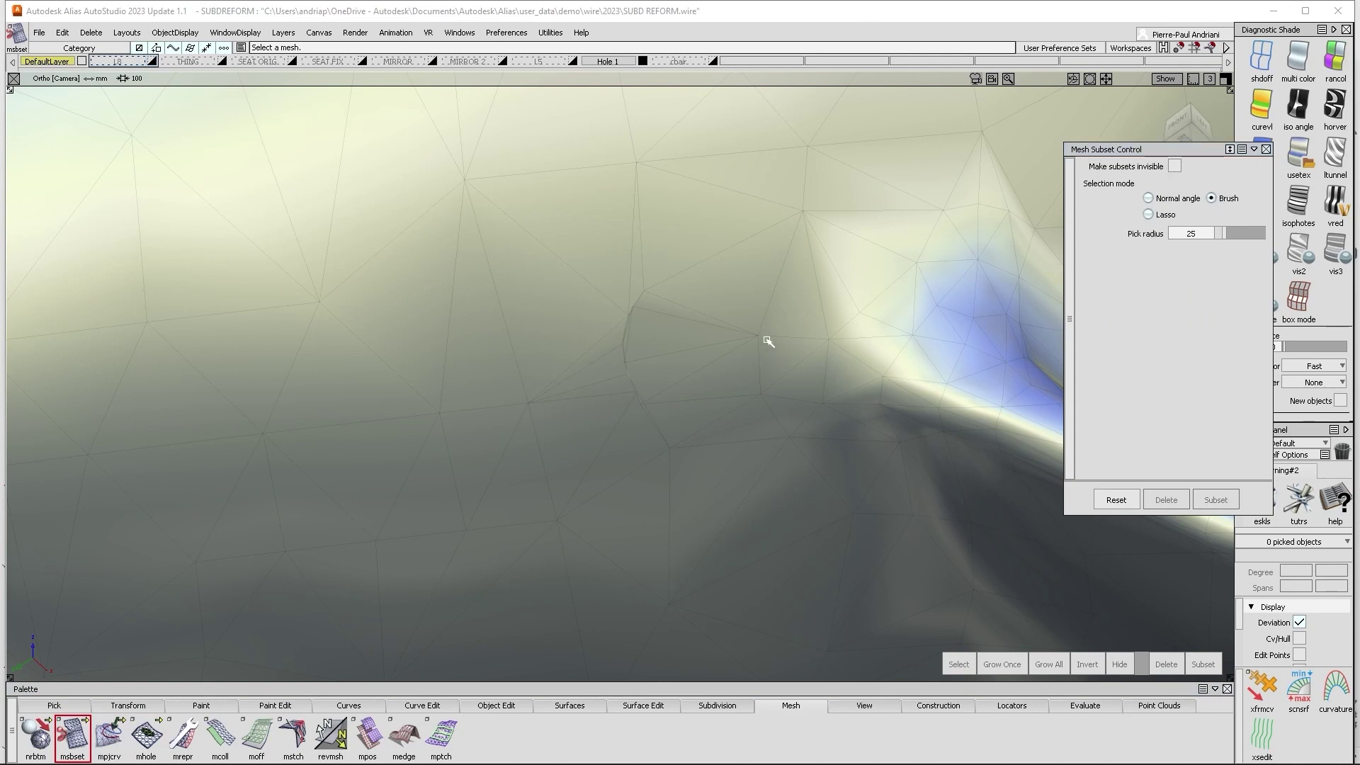
left_click(634, 340)
left_click(628, 346)
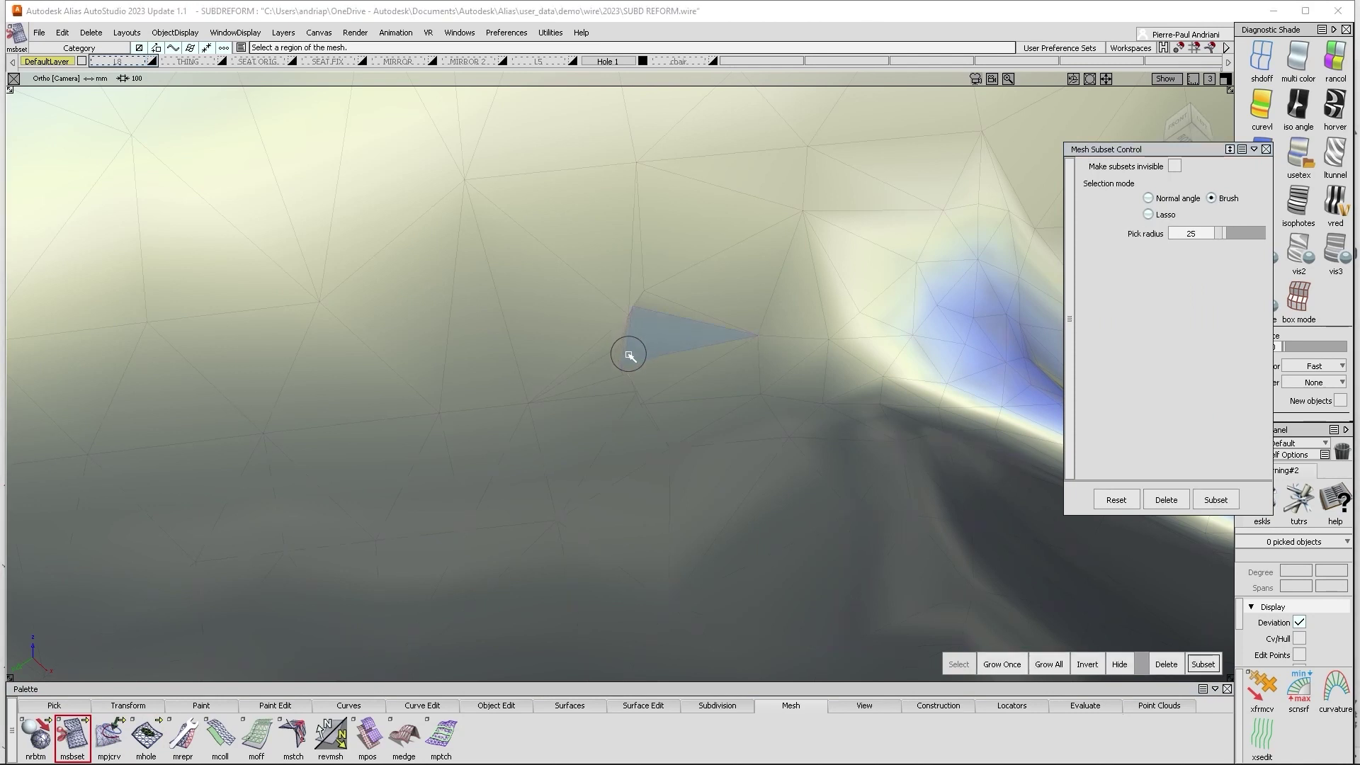
mouse_move(624, 352)
left_mouse_down()
mouse_move(628, 316)
mouse_move(651, 323)
mouse_move(643, 364)
mouse_move(619, 370)
mouse_move(626, 383)
mouse_move(630, 294)
mouse_move(642, 319)
mouse_move(657, 293)
left_mouse_up()
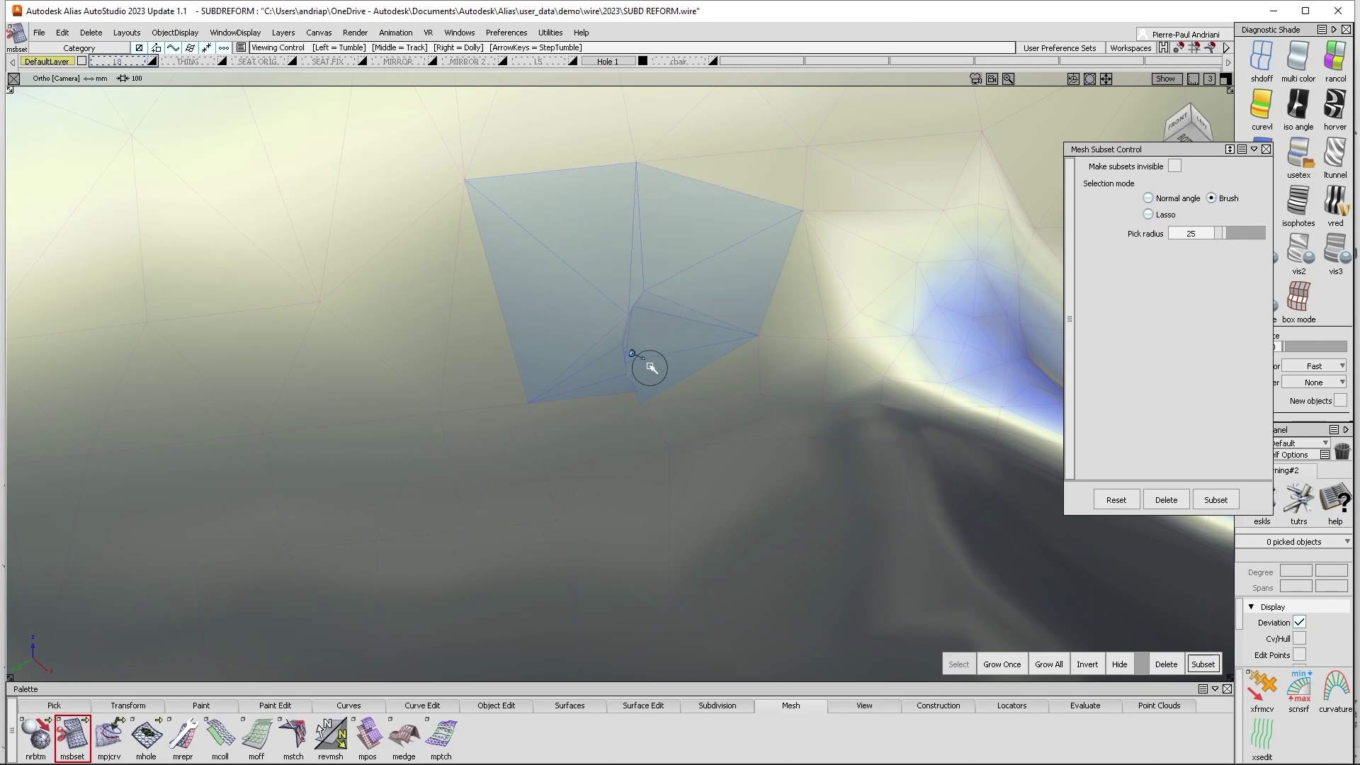
left_click_drag(650, 361, 651, 303, "alt+shift")
left_click_drag(638, 410, 674, 394)
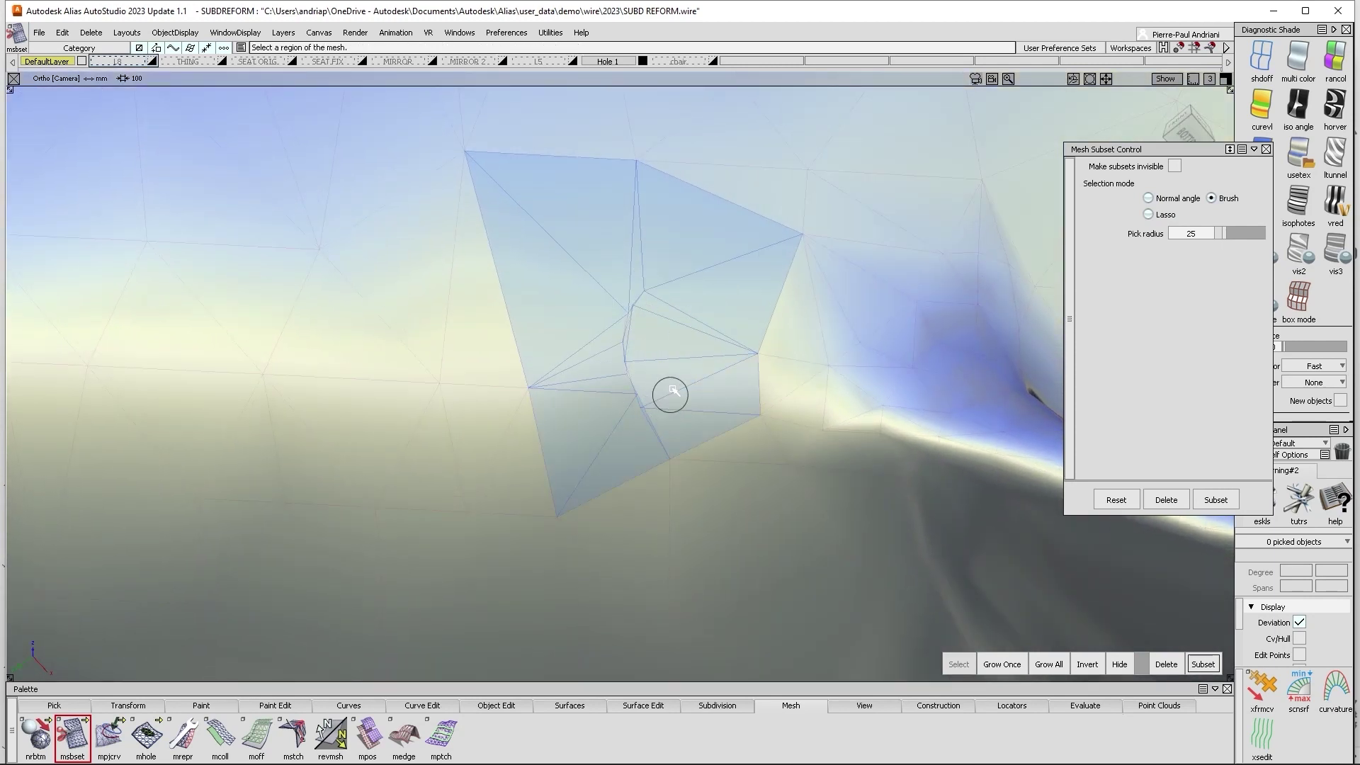
right_click_drag(691, 223, 522, 298, "alt+shift")
left_click_drag(737, 235, 790, 513, "alt+shift")
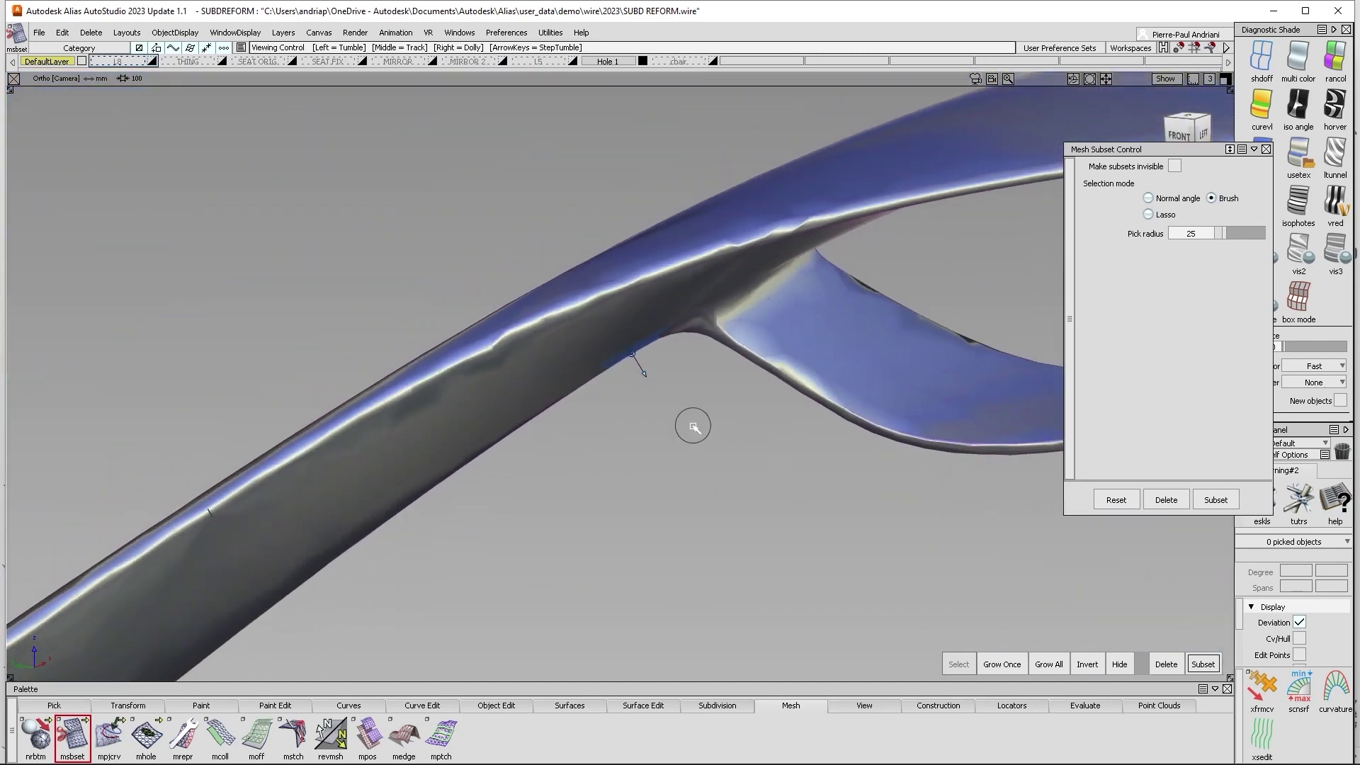
left_click_drag(692, 425, 1161, 482, "alt+shift")
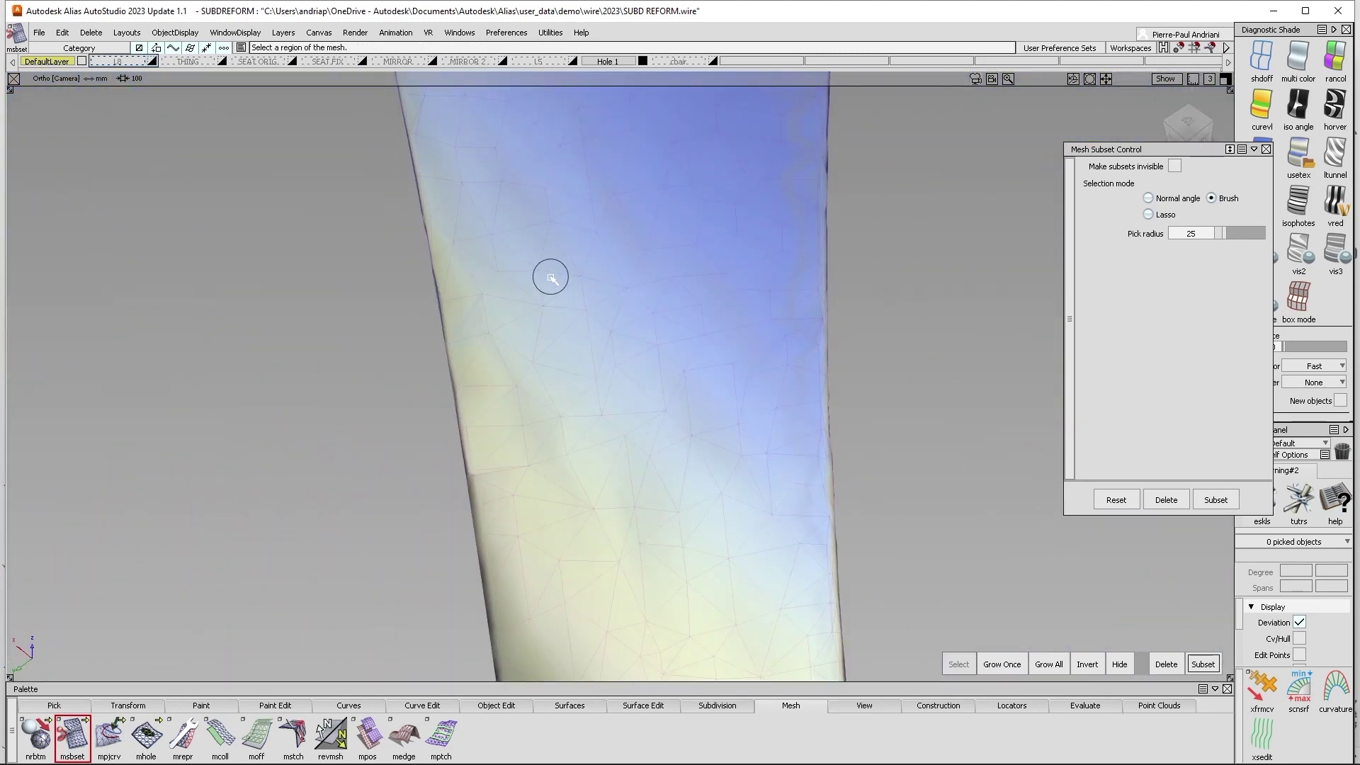
left_click_drag(897, 425, 493, 165, "alt+shift")
left_click_drag(674, 316, 613, 318, "alt+shift")
right_click_drag(614, 320, 707, 332, "alt+shift")
left_click(1163, 666)
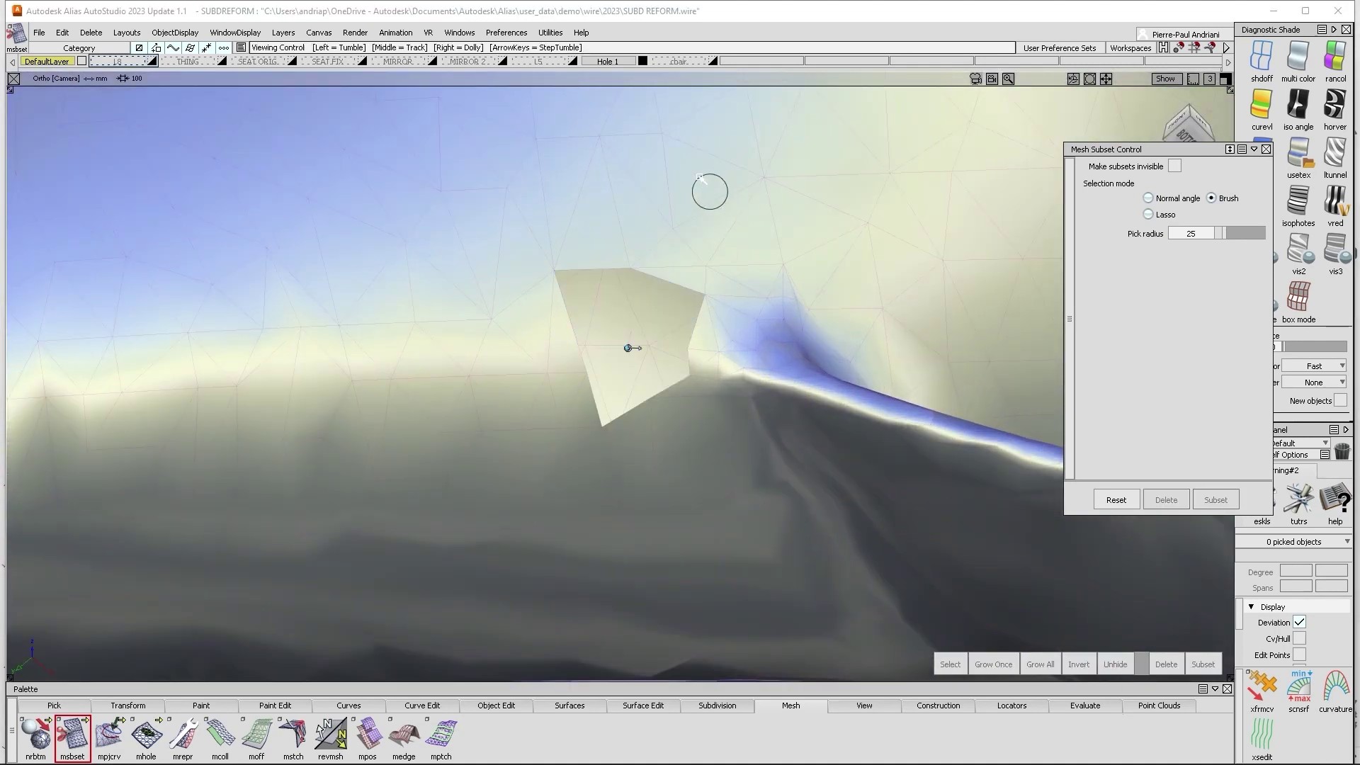
Try to fill the thin sliver boundary inside the new opening with the Mesh Hole tool
left_click_drag(703, 186, 707, 264, "alt+shift")
left_click(145, 737)
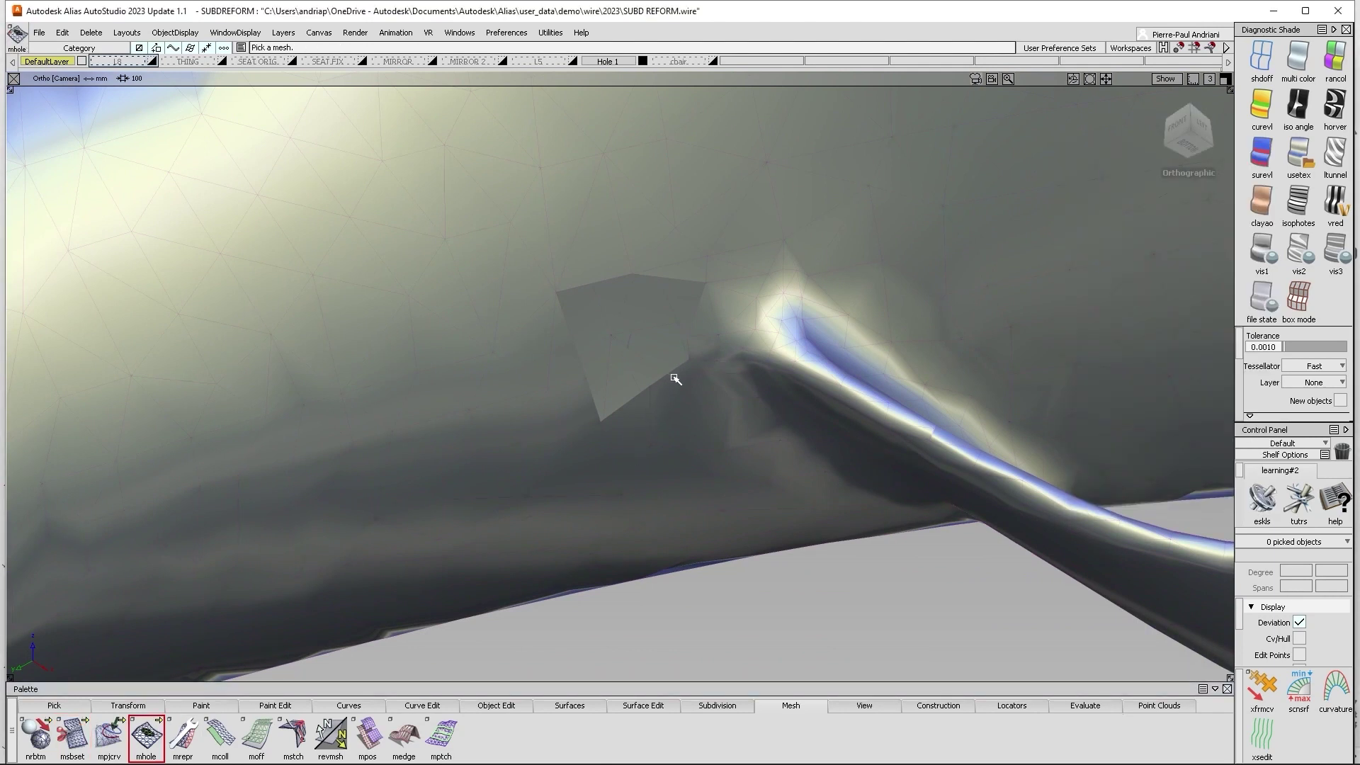
left_click_drag(675, 379, 713, 449, "alt+shift")
left_click(724, 330)
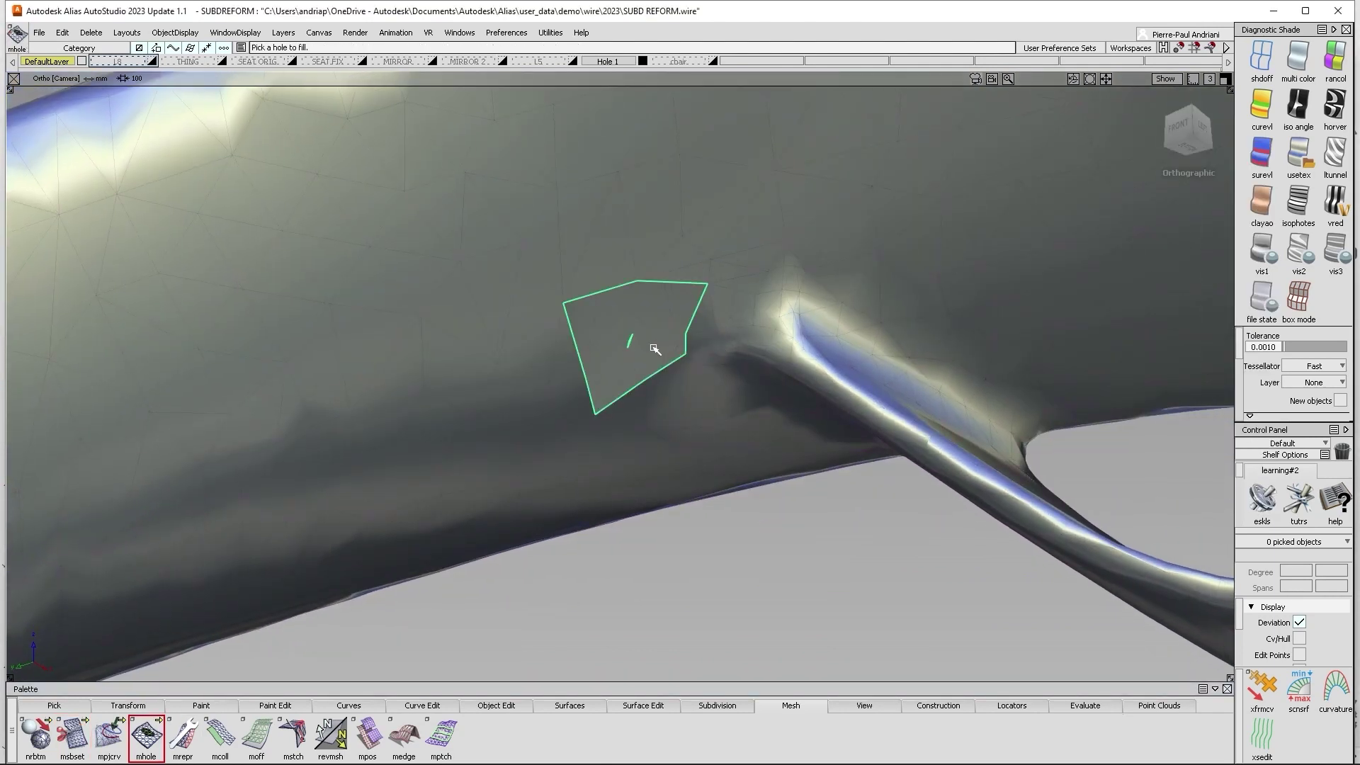
right_click_drag(653, 348, 781, 329, "alt+shift")
left_click_drag(781, 329, 691, 373, "alt+shift")
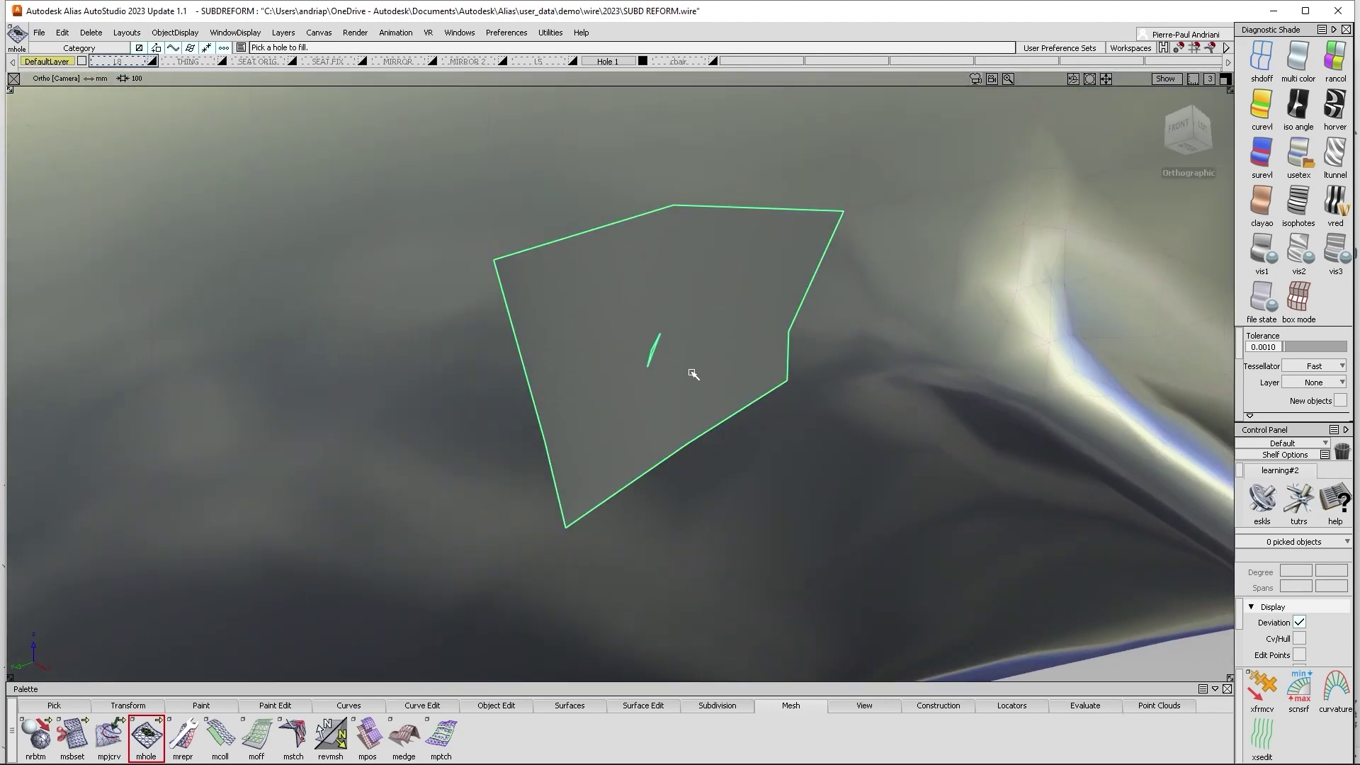
left_click(650, 358)
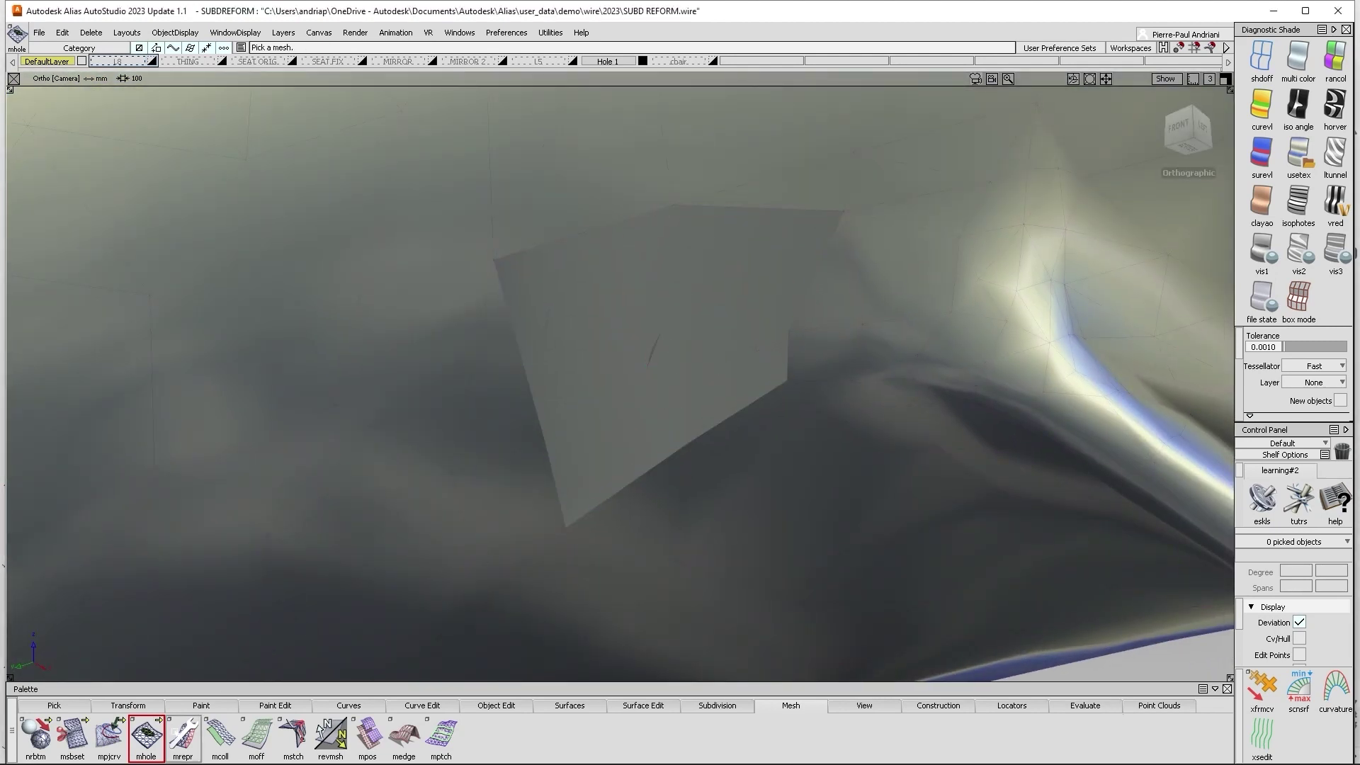
Select the sliver inside the opening with Mesh Subset and remove it from the mesh
left_click(76, 739)
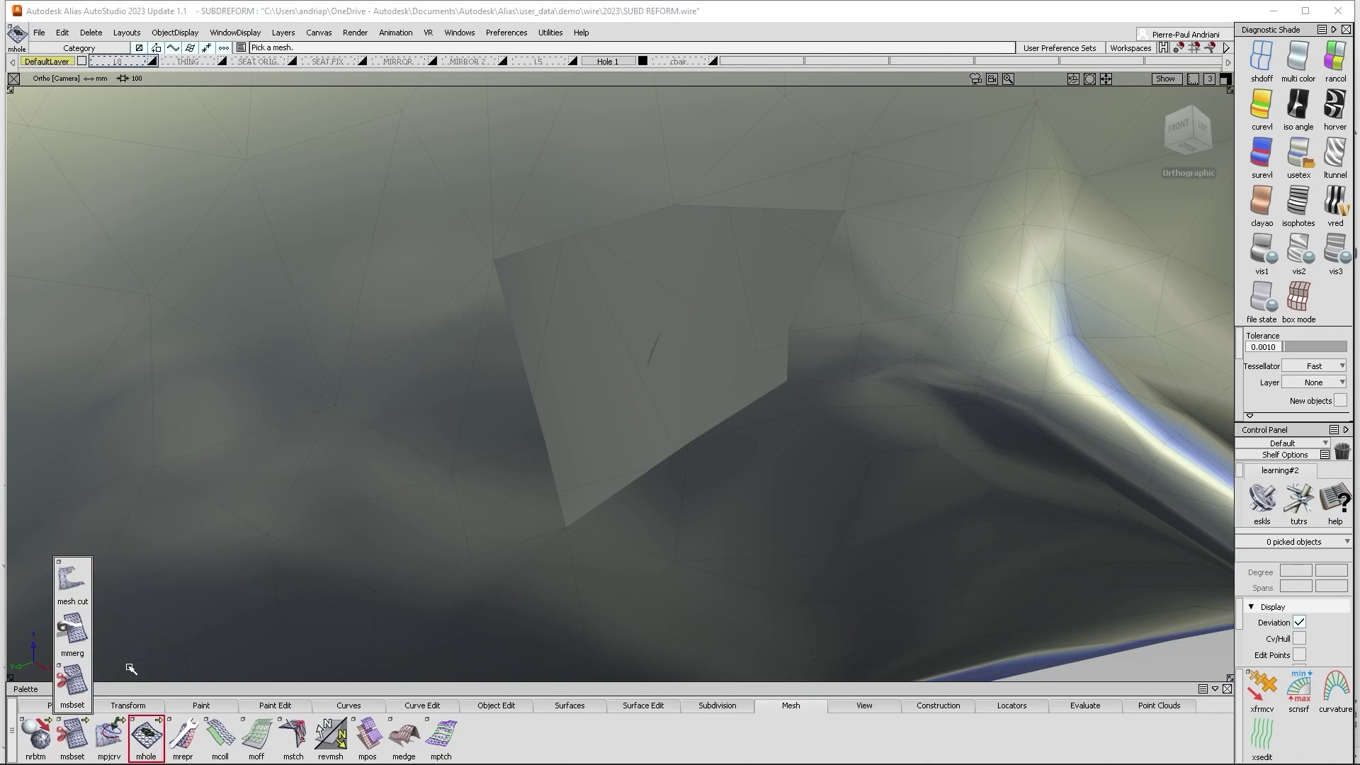
left_click_drag(80, 690, 73, 684)
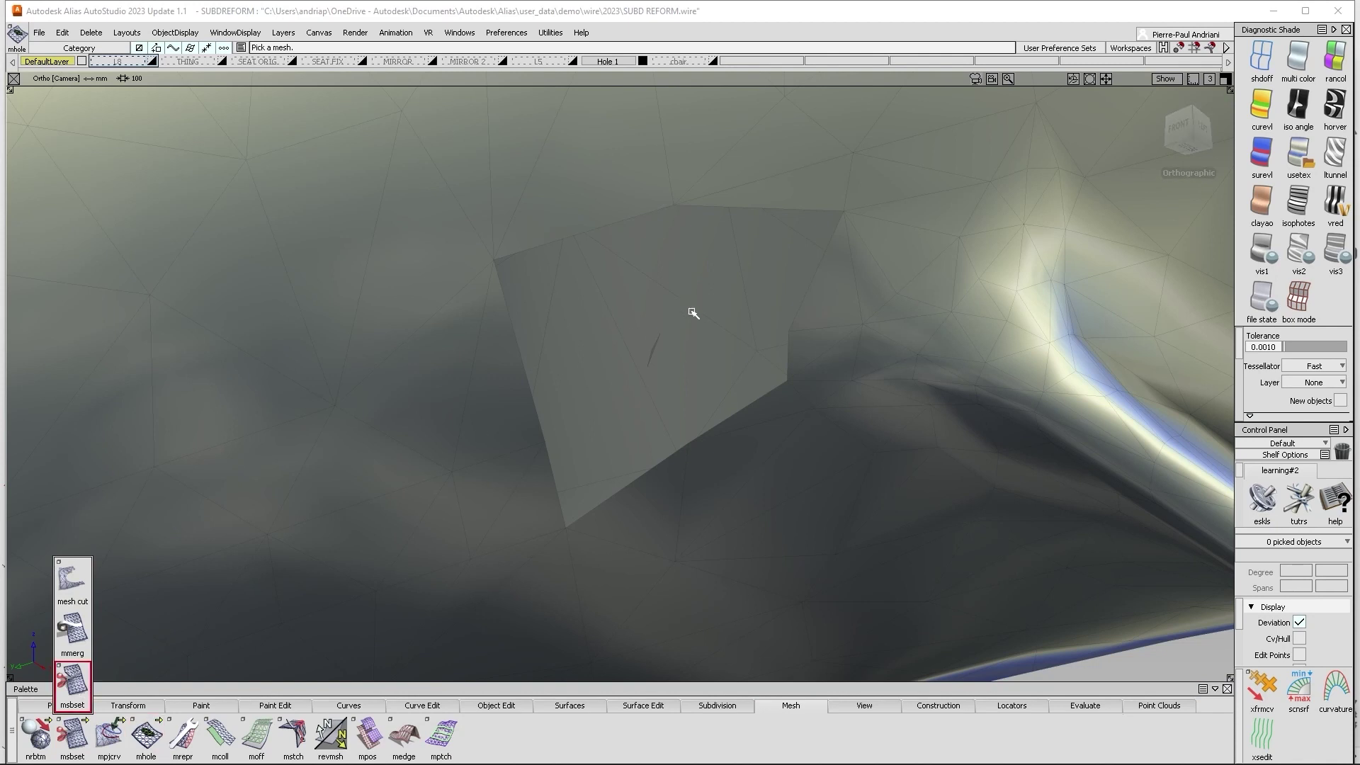
left_click(650, 353)
right_click_drag(680, 334, 798, 316, "alt+shift")
left_click_drag(799, 316, 792, 319, "alt+shift")
left_click(792, 318)
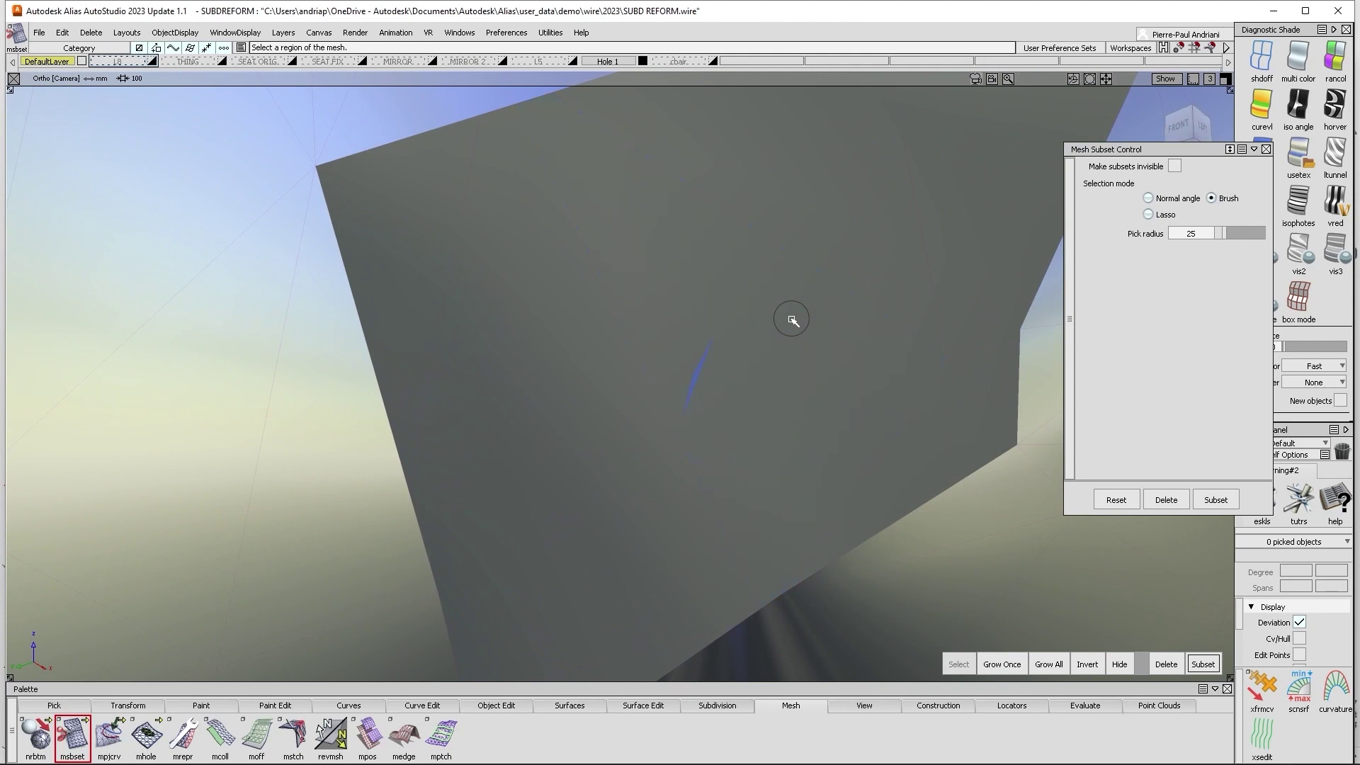
left_click(1200, 666)
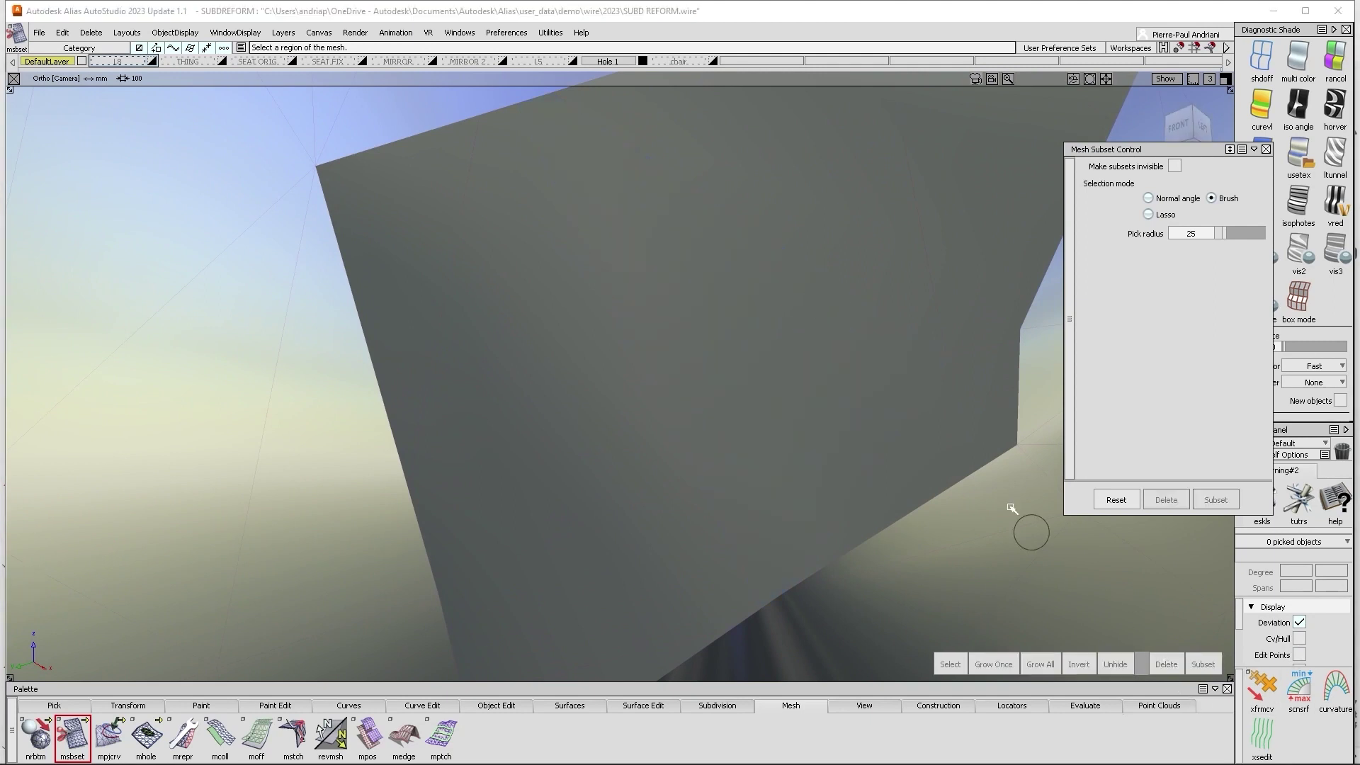
Fill the polygonal opening near the split with the Mesh Hole tool
right_click_drag(813, 361, 541, 427, "alt+shift")
left_click_drag(663, 330, 671, 350, "alt+shift")
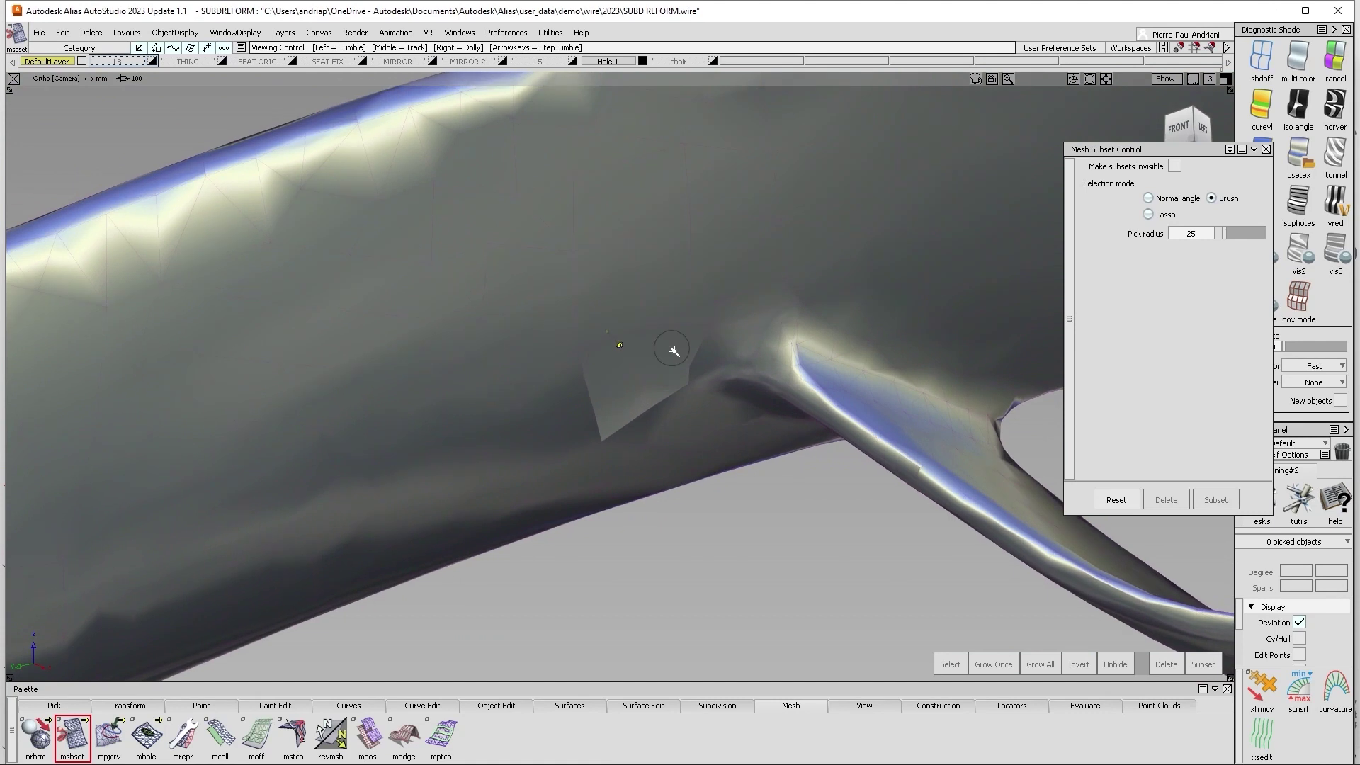
left_click(145, 740)
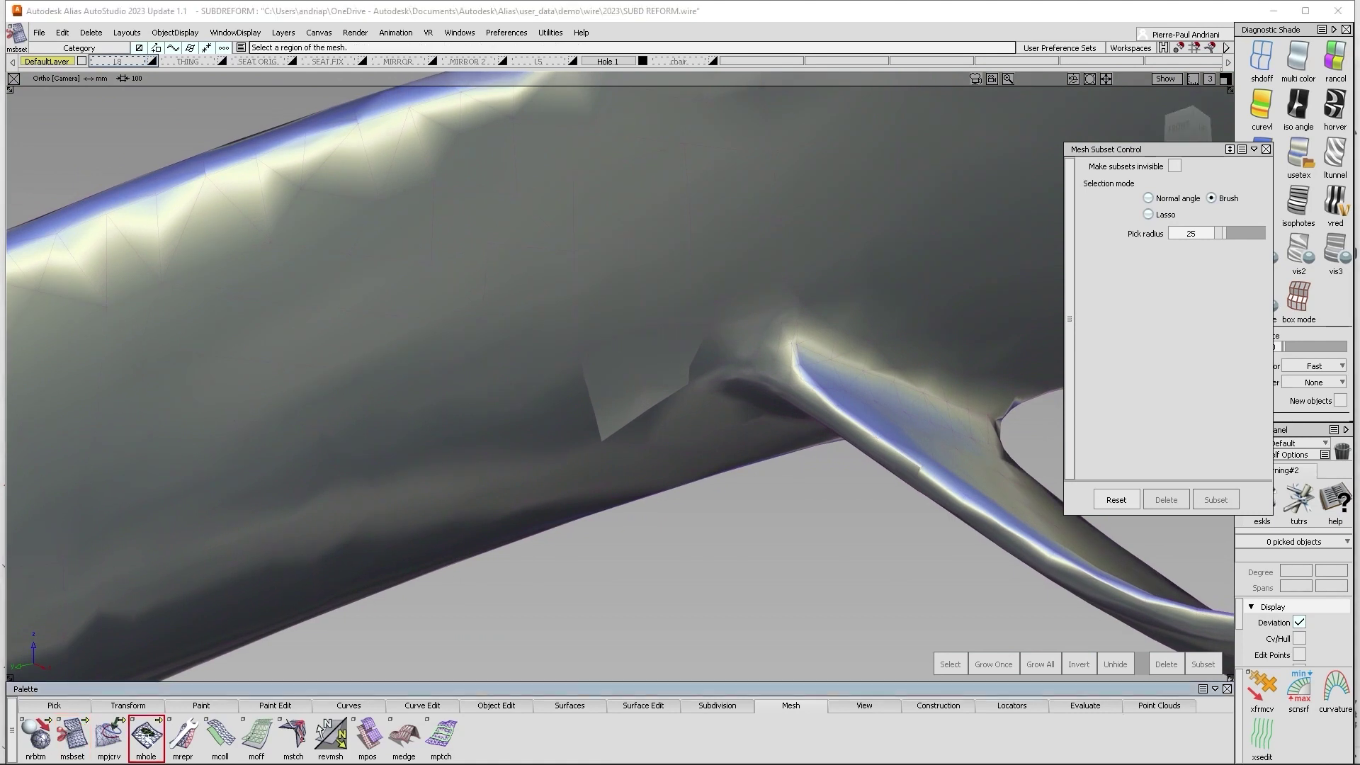
left_click(716, 391)
Check the whole mesh for remaining open boundaries and turn off the diagnostic shading
right_click_drag(812, 338, 555, 349, "alt+shift")
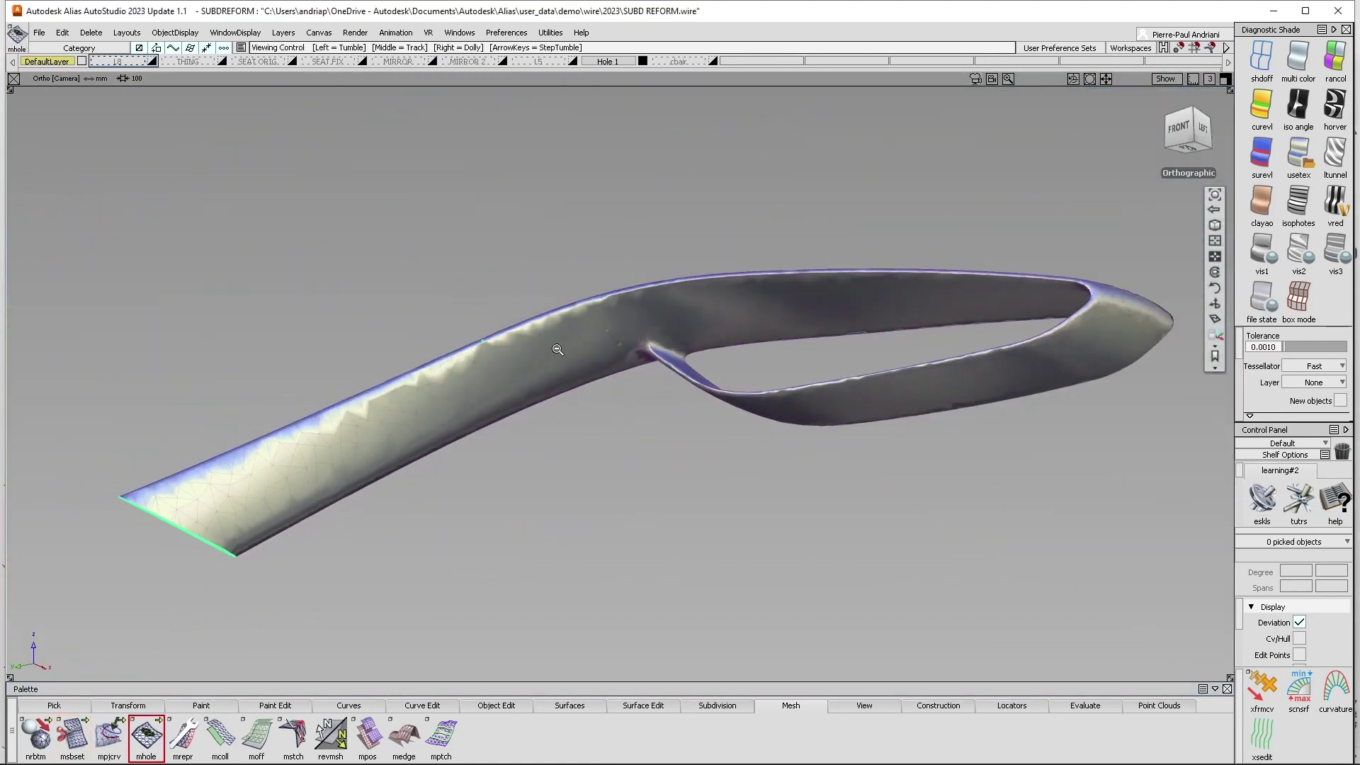
left_click_drag(555, 349, 627, 382, "alt+shift")
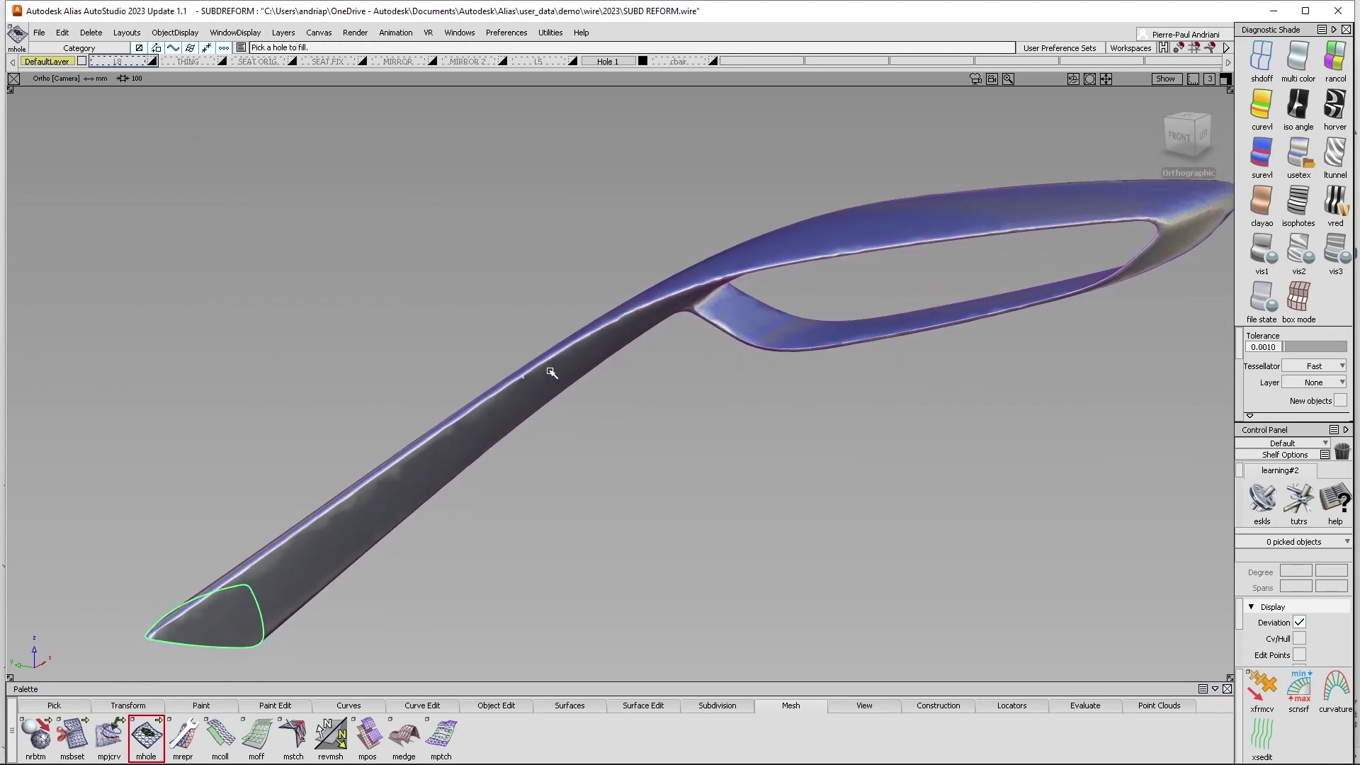
left_click_drag(559, 437, 539, 408, "alt+shift")
left_click(1261, 58)
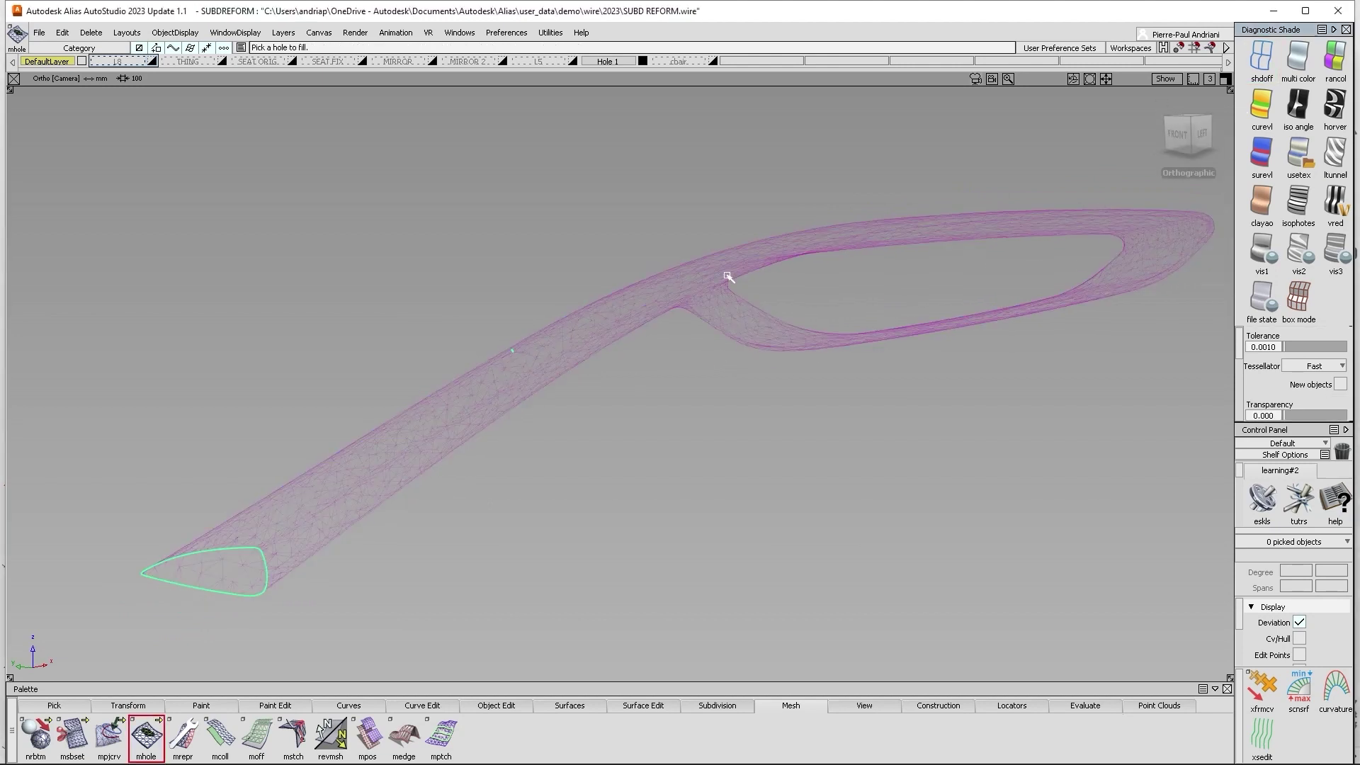
left_click_drag(728, 278, 659, 282, "alt+shift")
Build a subdiv from the repaired mesh with Subdiv ReForm and set its Curvature Bias to 10
left_click(717, 705)
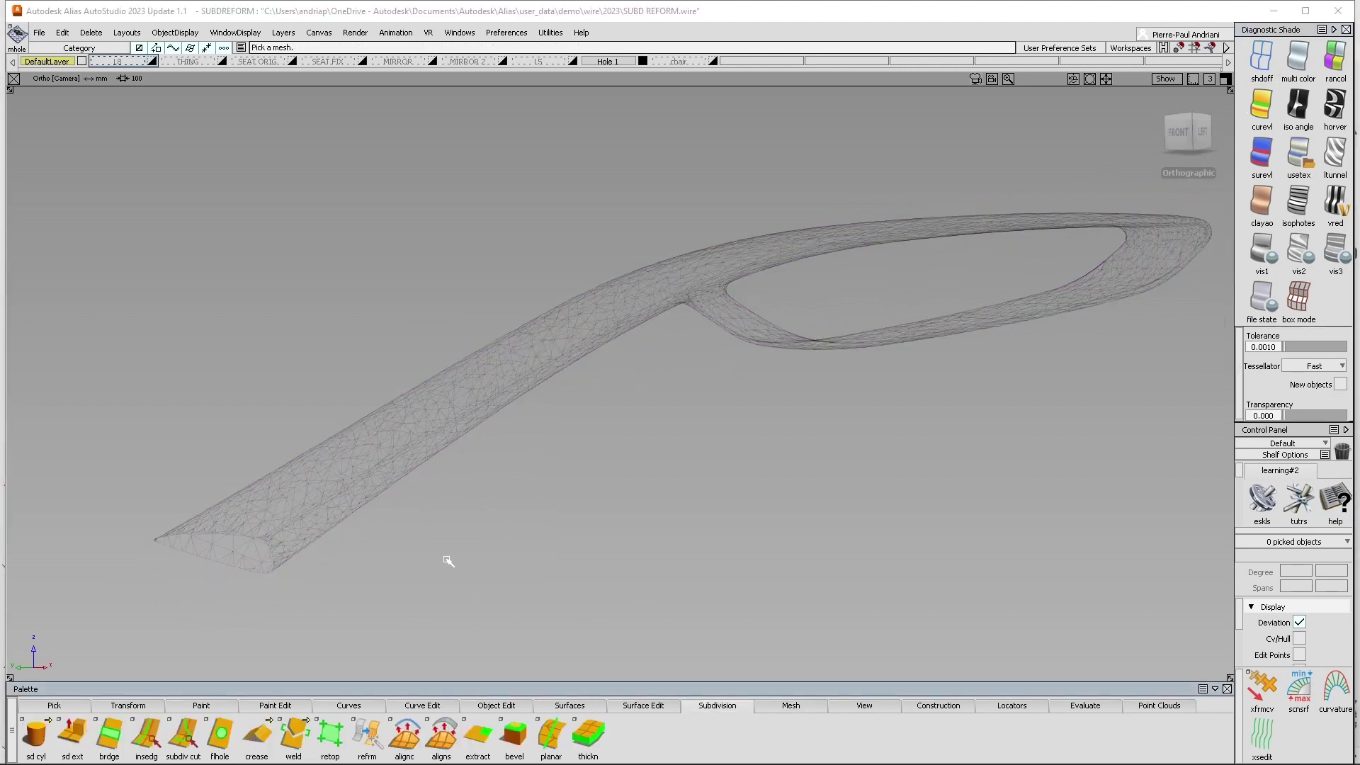
double_click(367, 737)
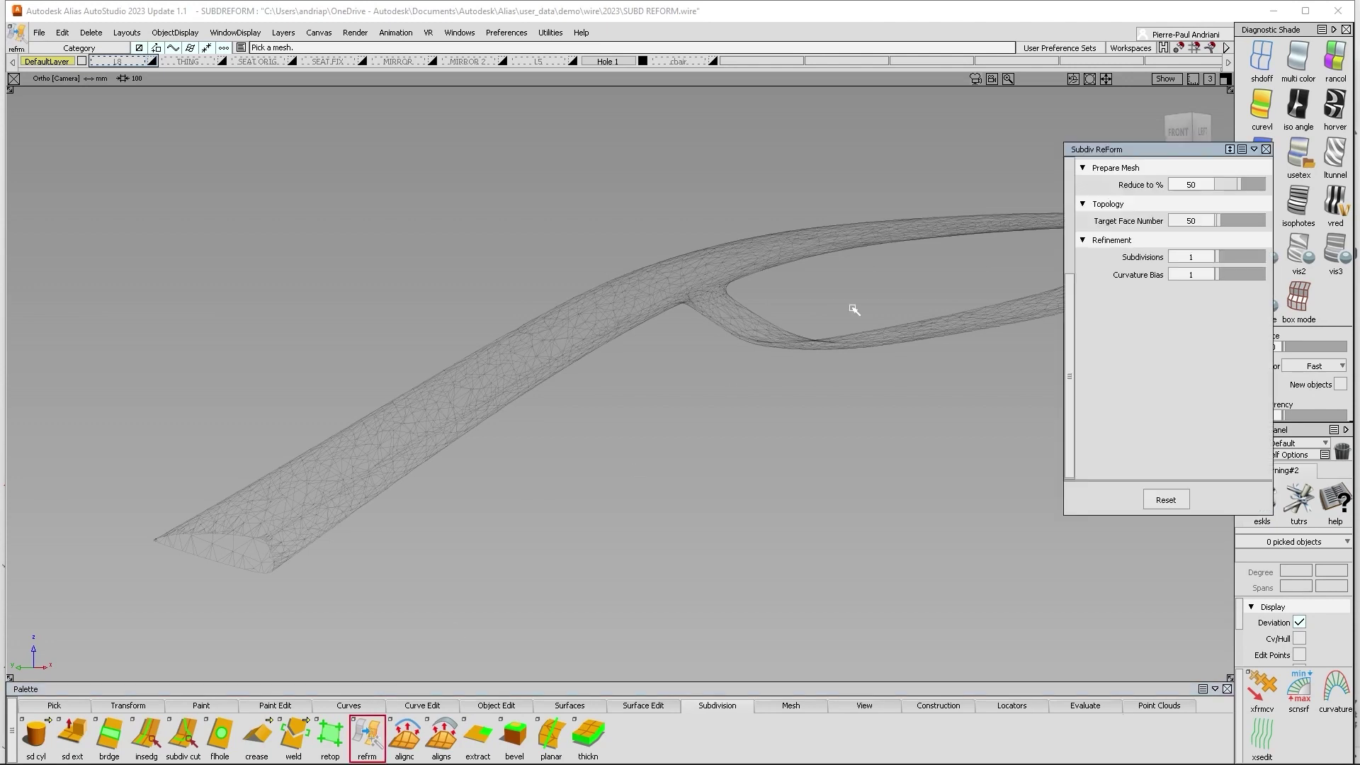
left_click(732, 270)
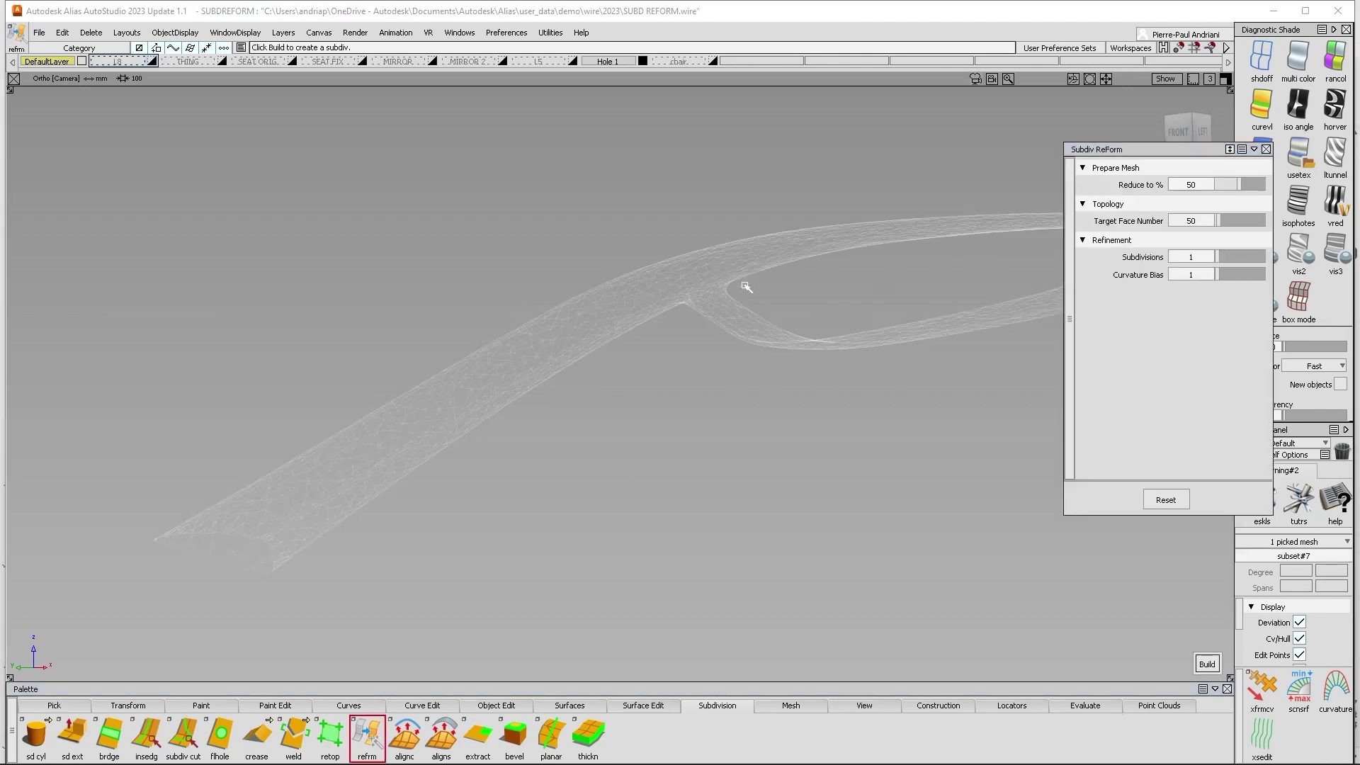
key("space")
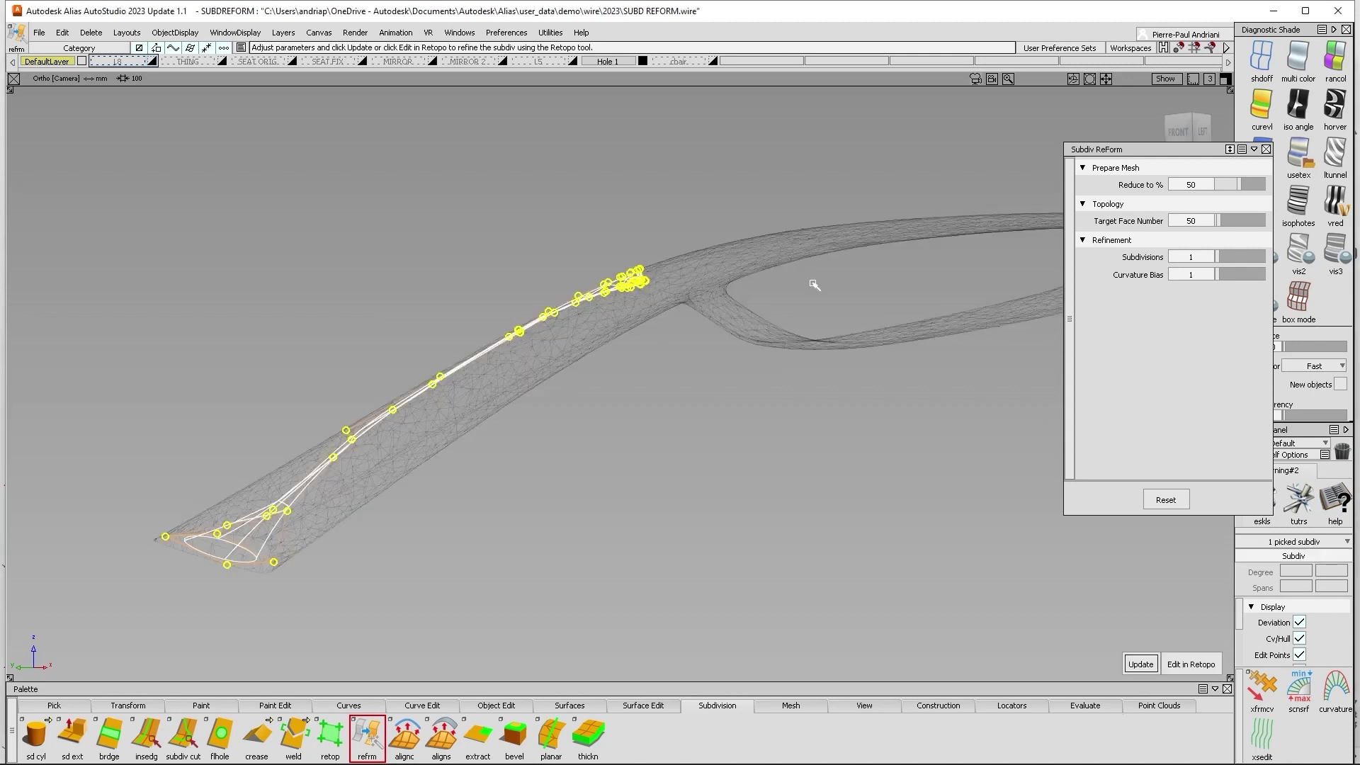
left_click_drag(1233, 275, 1262, 275)
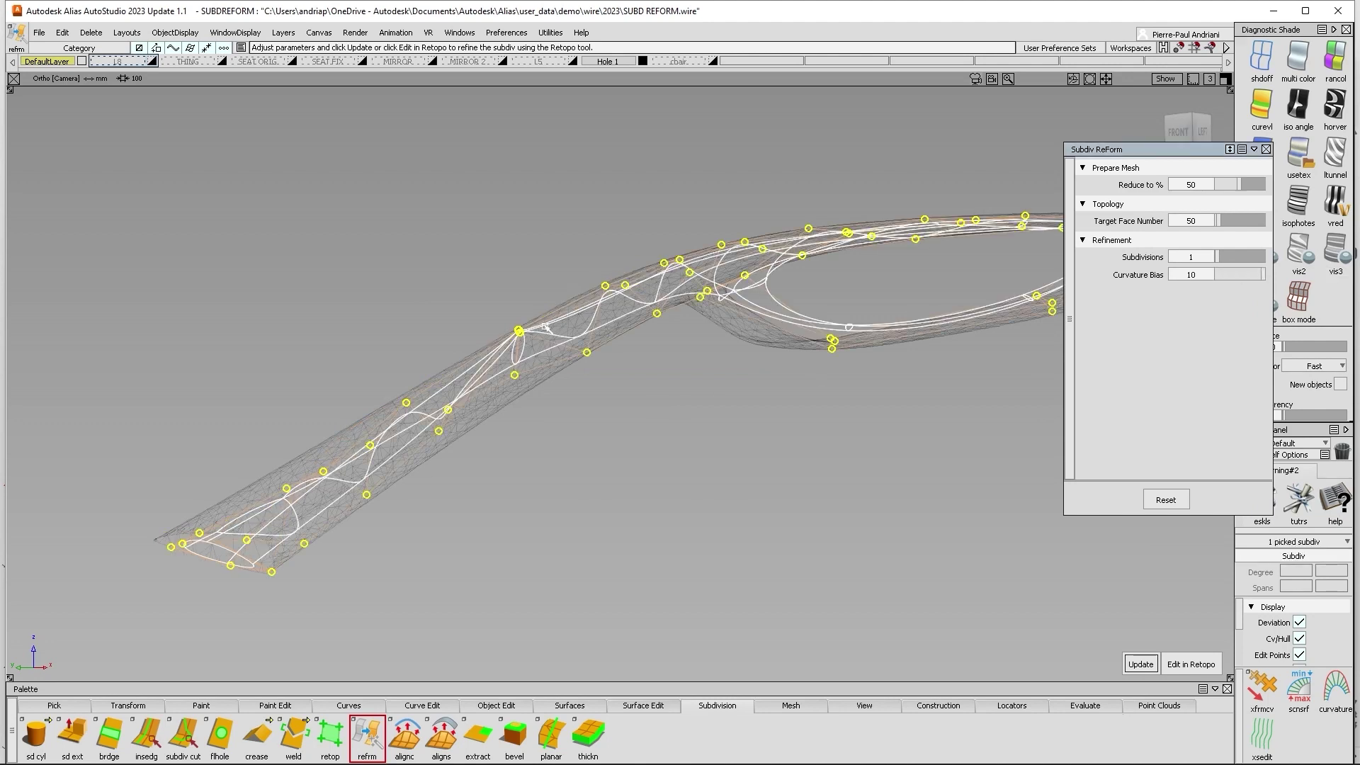
Set the ReForm Target Face Number to 80 and regenerate the subdiv
right_click_drag(526, 333, 440, 348, "alt+shift")
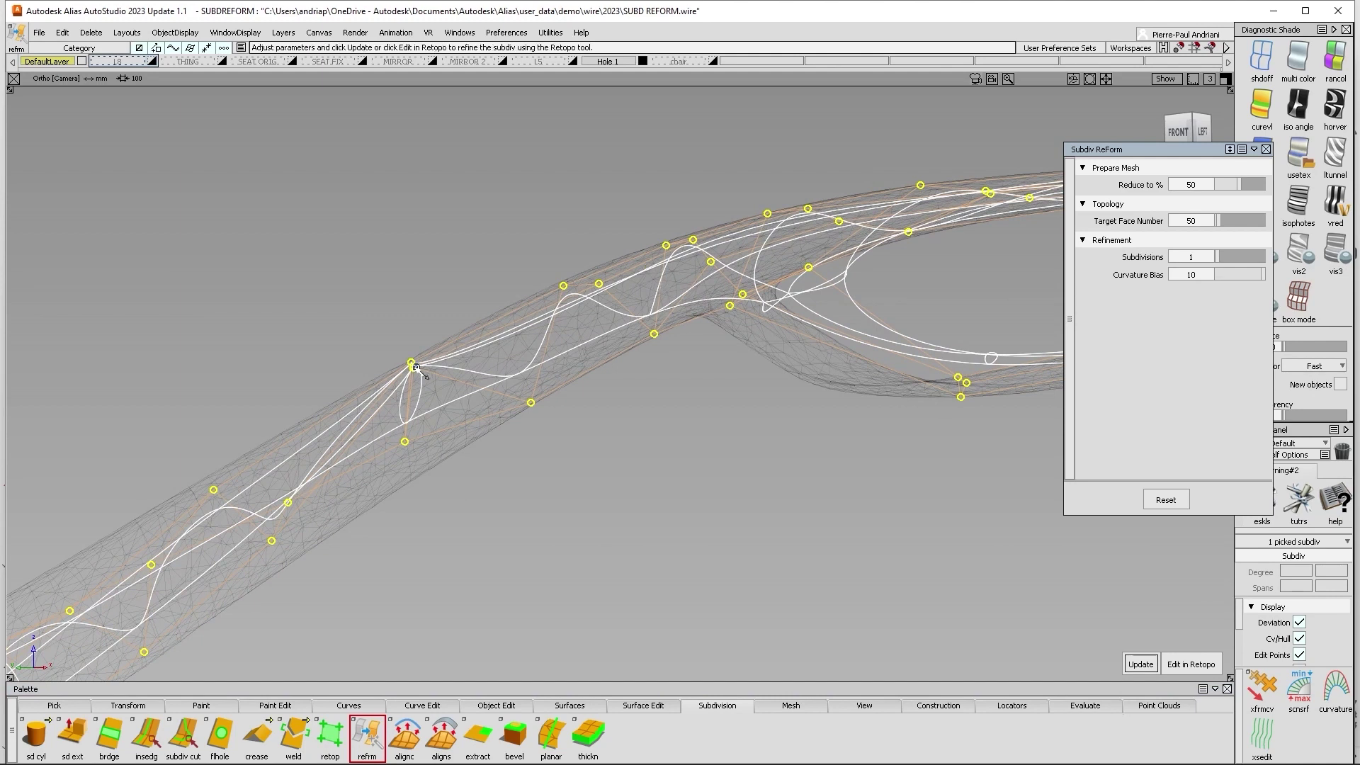
scroll(499, 328, "up", 8)
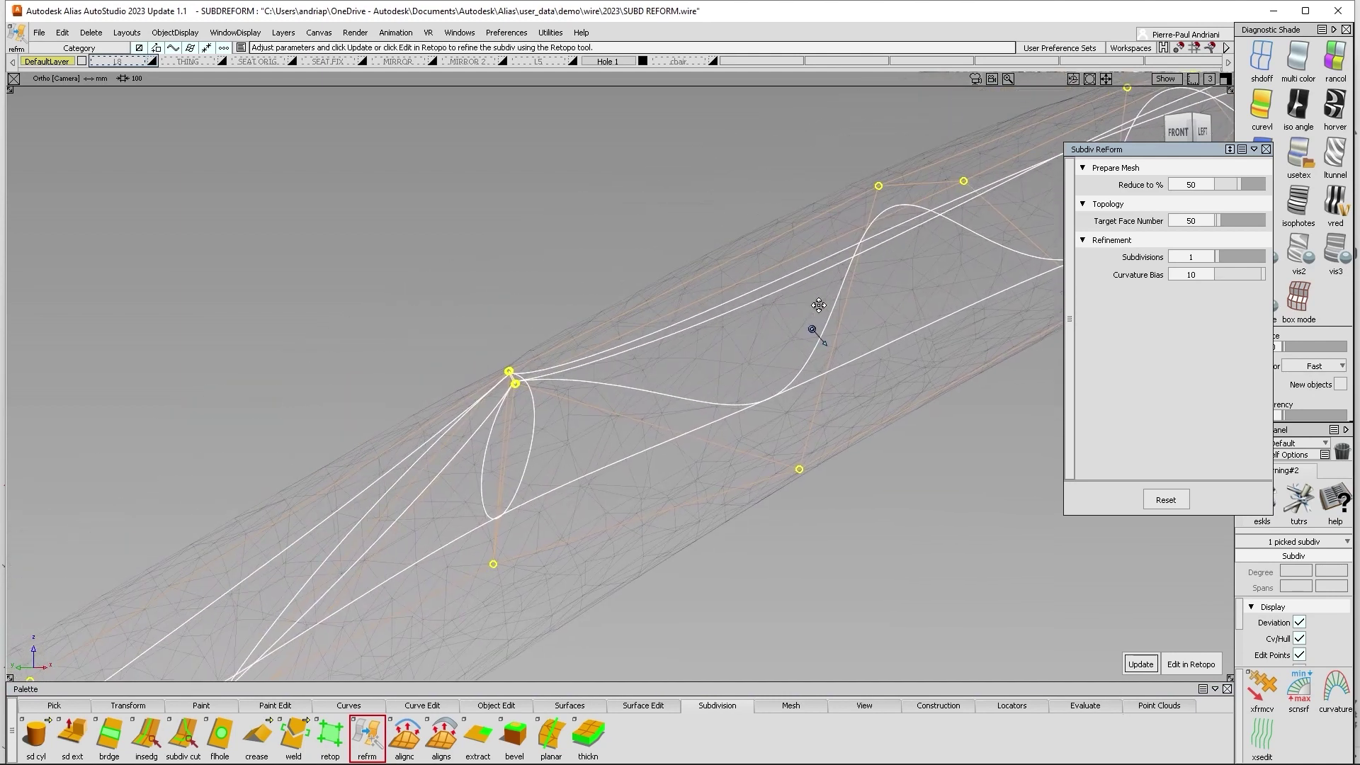
scroll(499, 328, "up", 2)
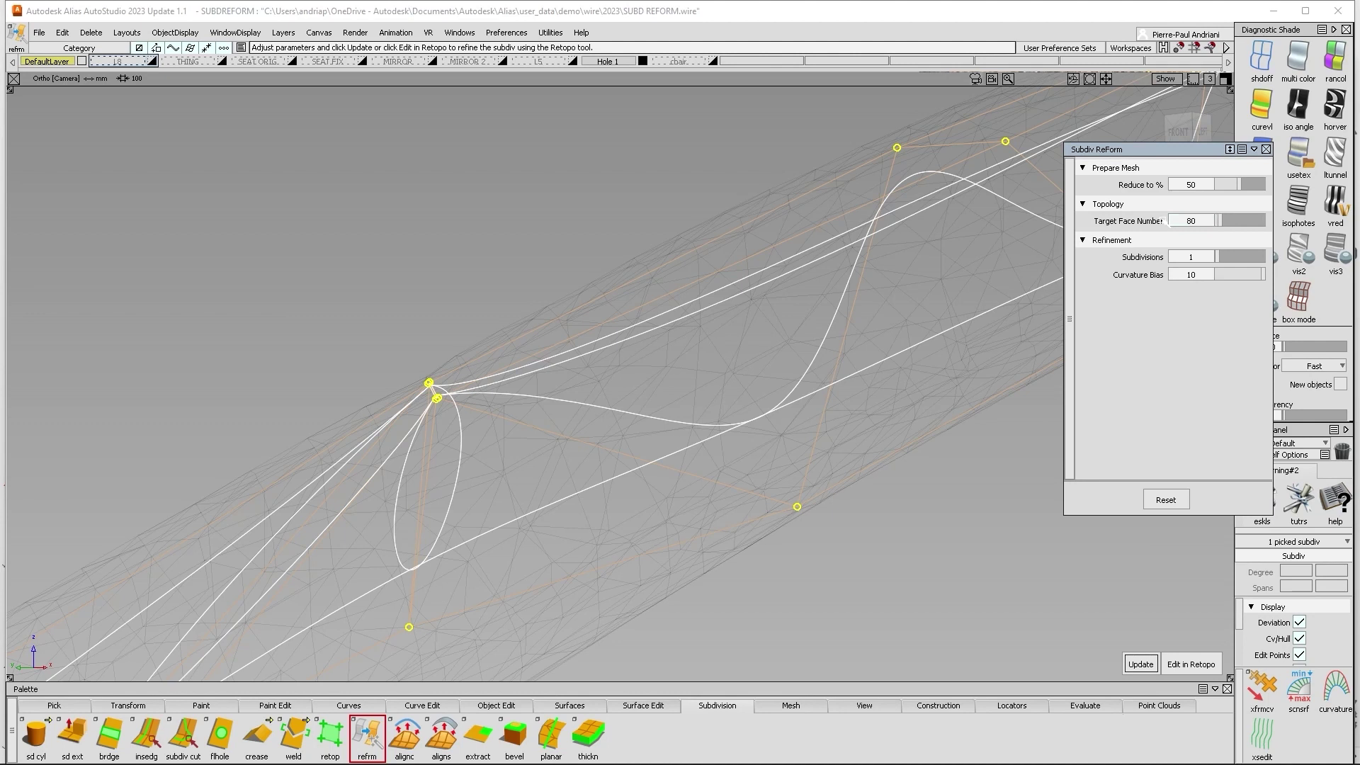
key("ctrl+z")
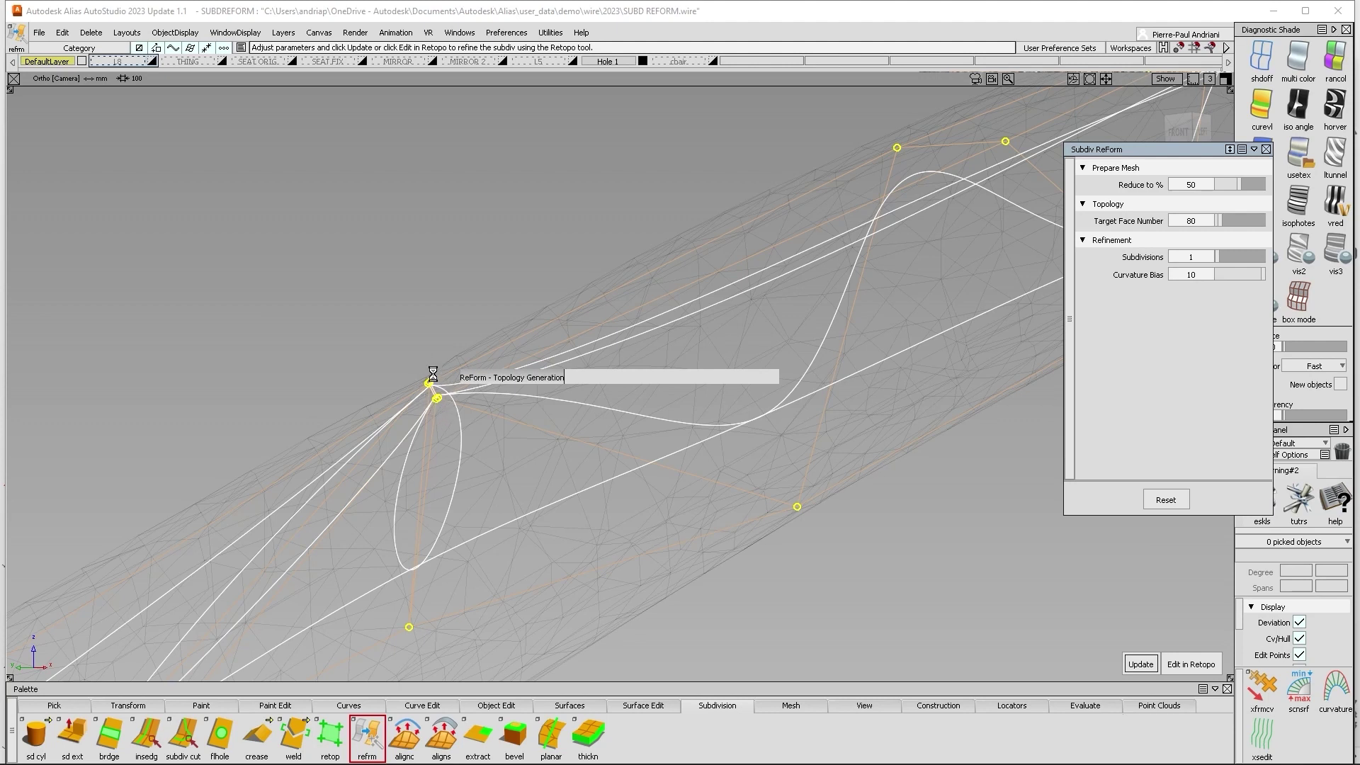
Examine the regenerated subdiv along the handle, especially the pinched cluster of control points on its upper edge
left_click_drag(460, 426, 507, 325, "alt+shift")
right_click_drag(507, 325, 427, 353, "alt+shift")
left_click_drag(622, 343, 596, 270, "alt+shift")
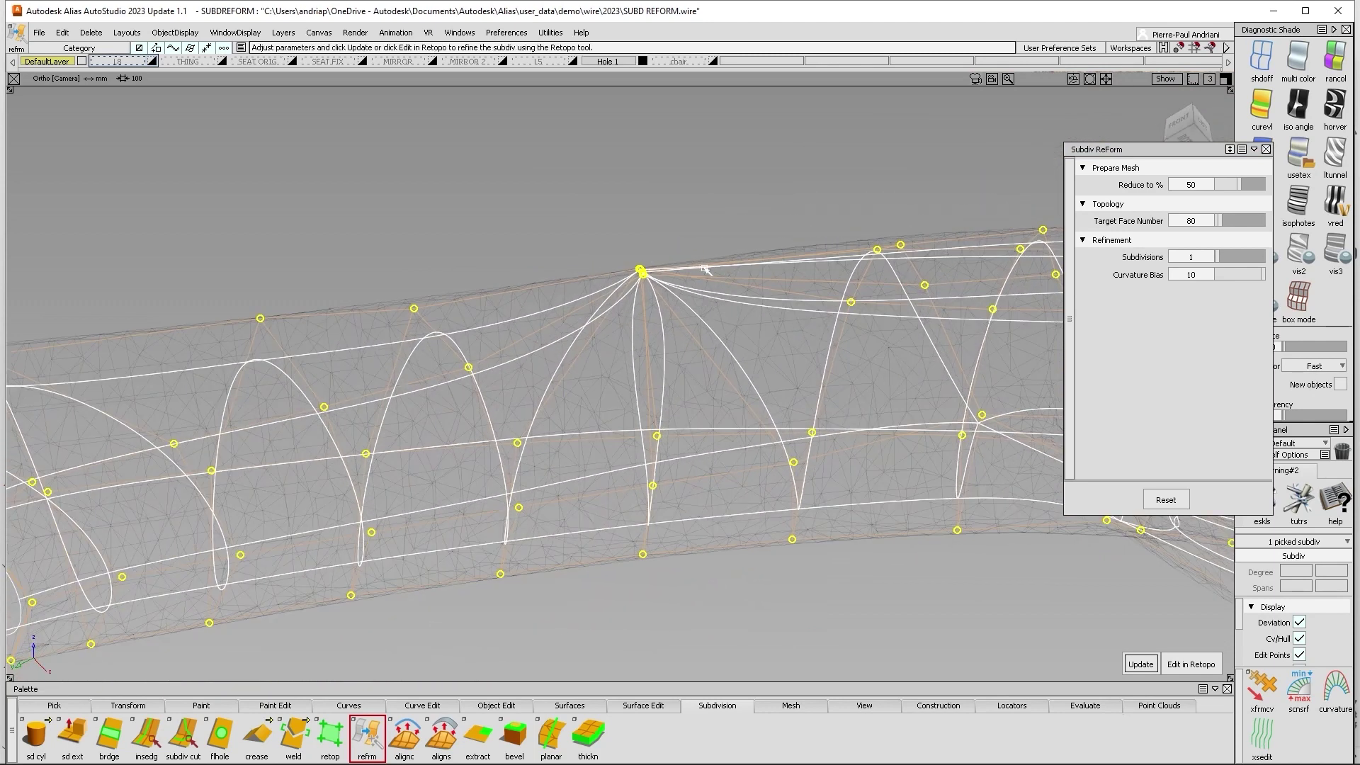
right_click_drag(704, 269, 643, 276, "alt+shift")
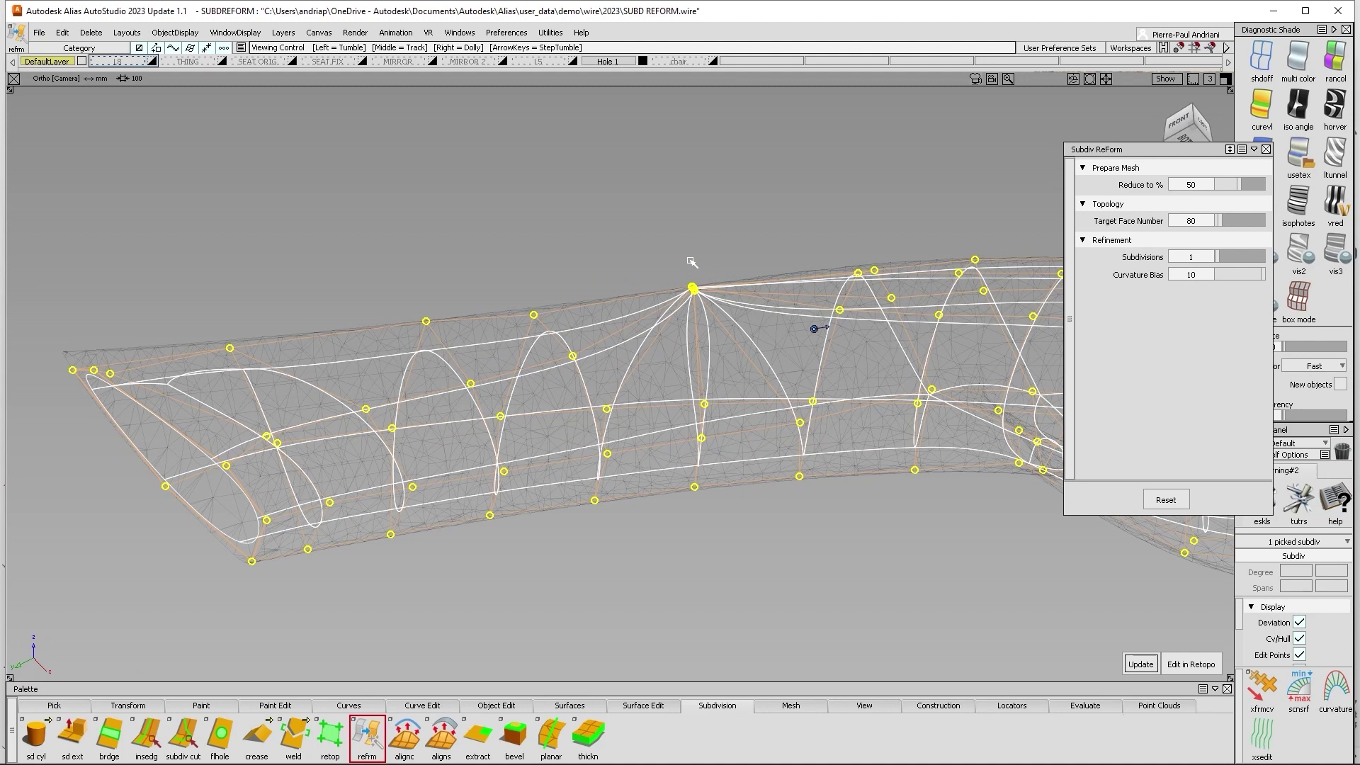
left_click_drag(692, 262, 706, 291, "alt+shift")
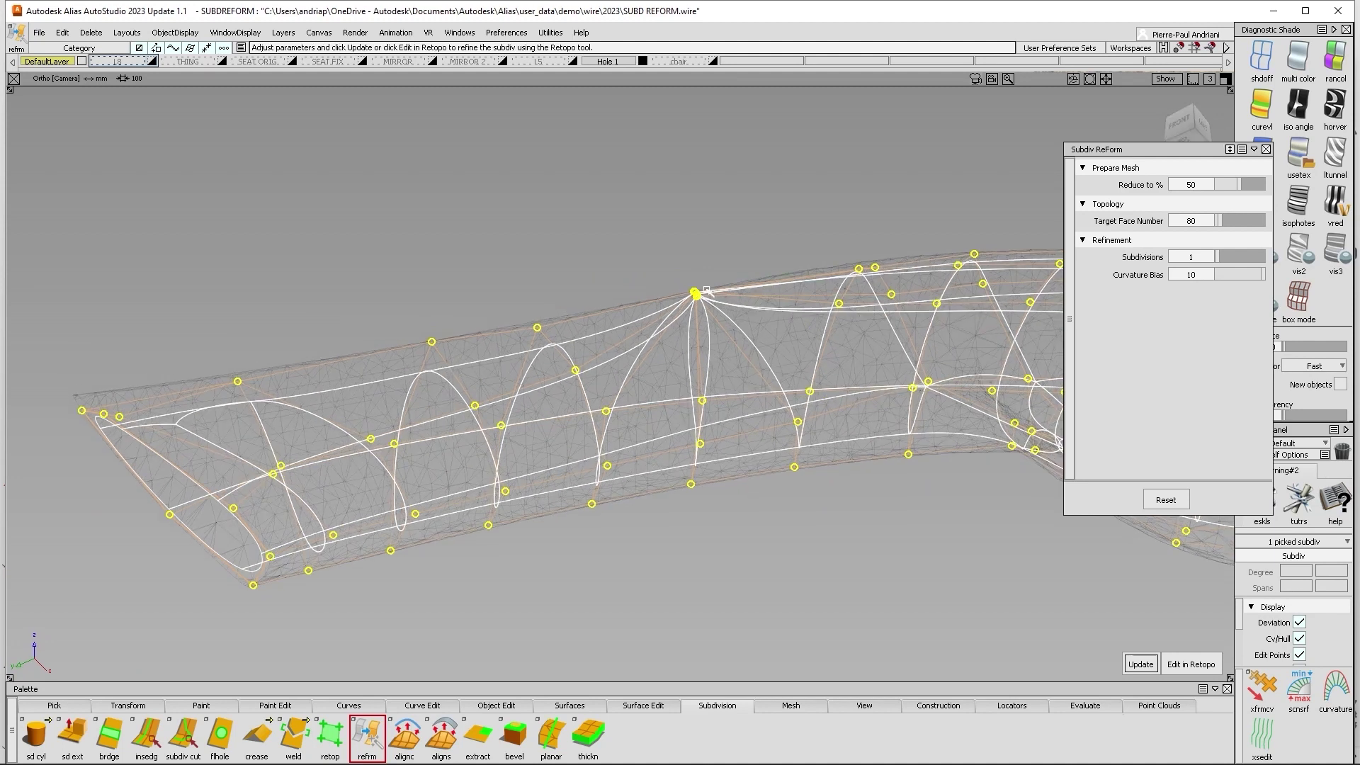
right_click_drag(697, 305, 985, 288, "alt+shift")
right_click_drag(864, 252, 912, 233, "alt+shift")
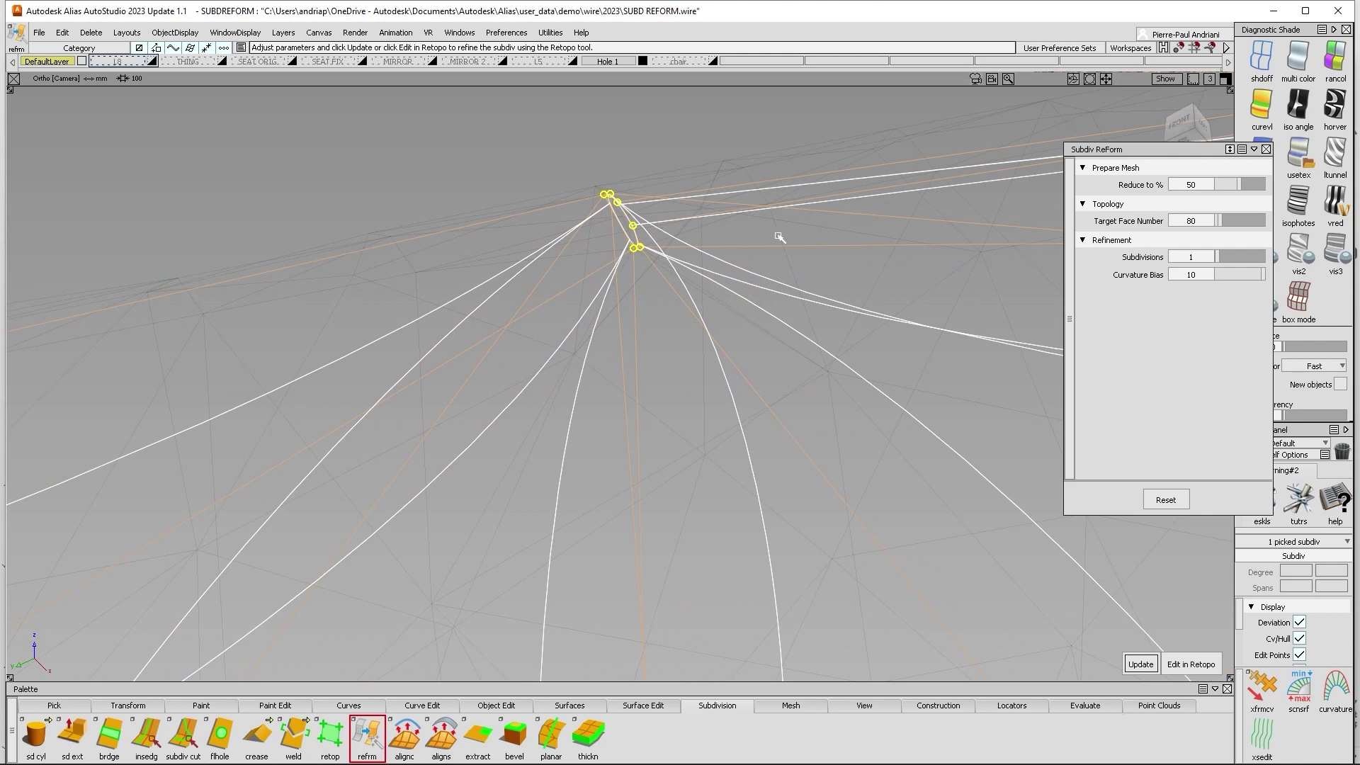
right_click_drag(810, 272, 453, 354, "alt+shift")
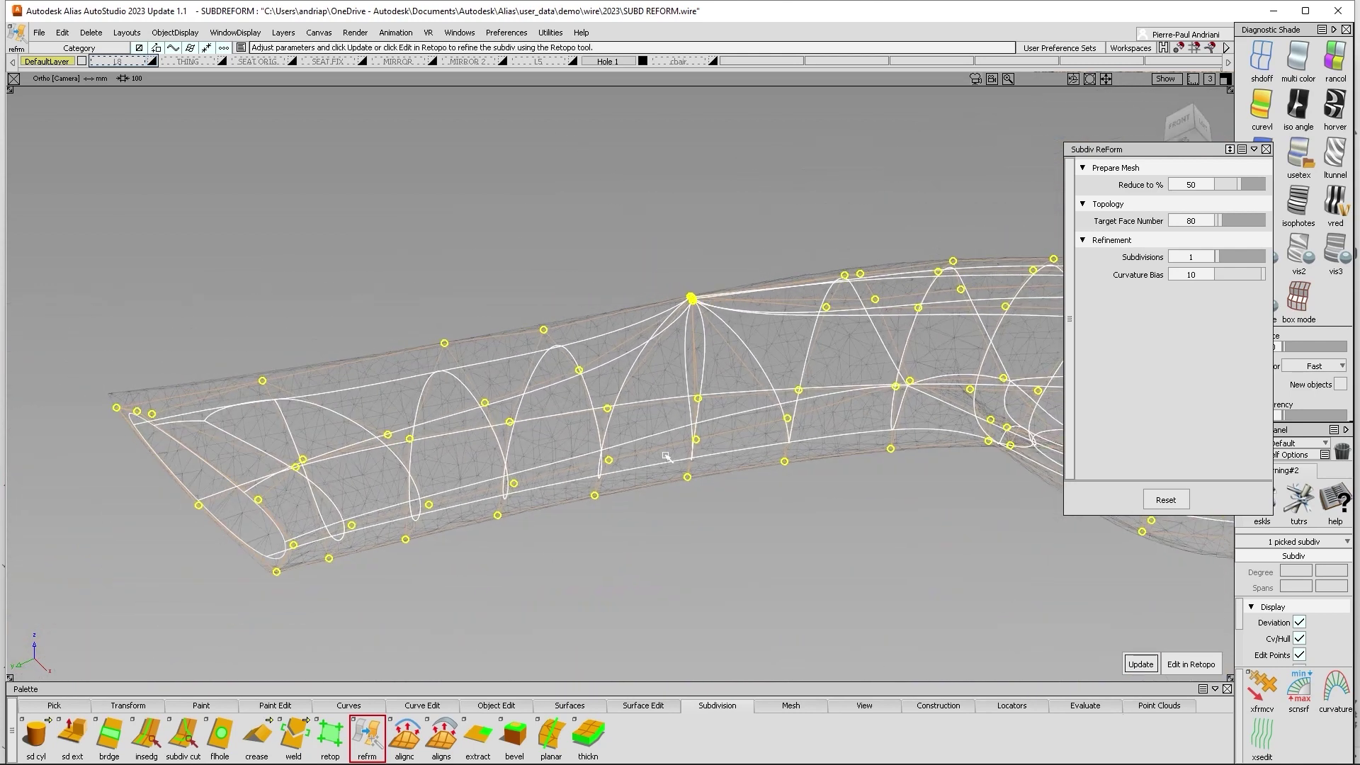
Pick the generated subdiv rather than the mesh subset and delete it
left_click_drag(666, 455, 661, 354, "ctrl+shift")
left_click_drag(660, 360, 666, 405, "ctrl+shift")
left_click(665, 403)
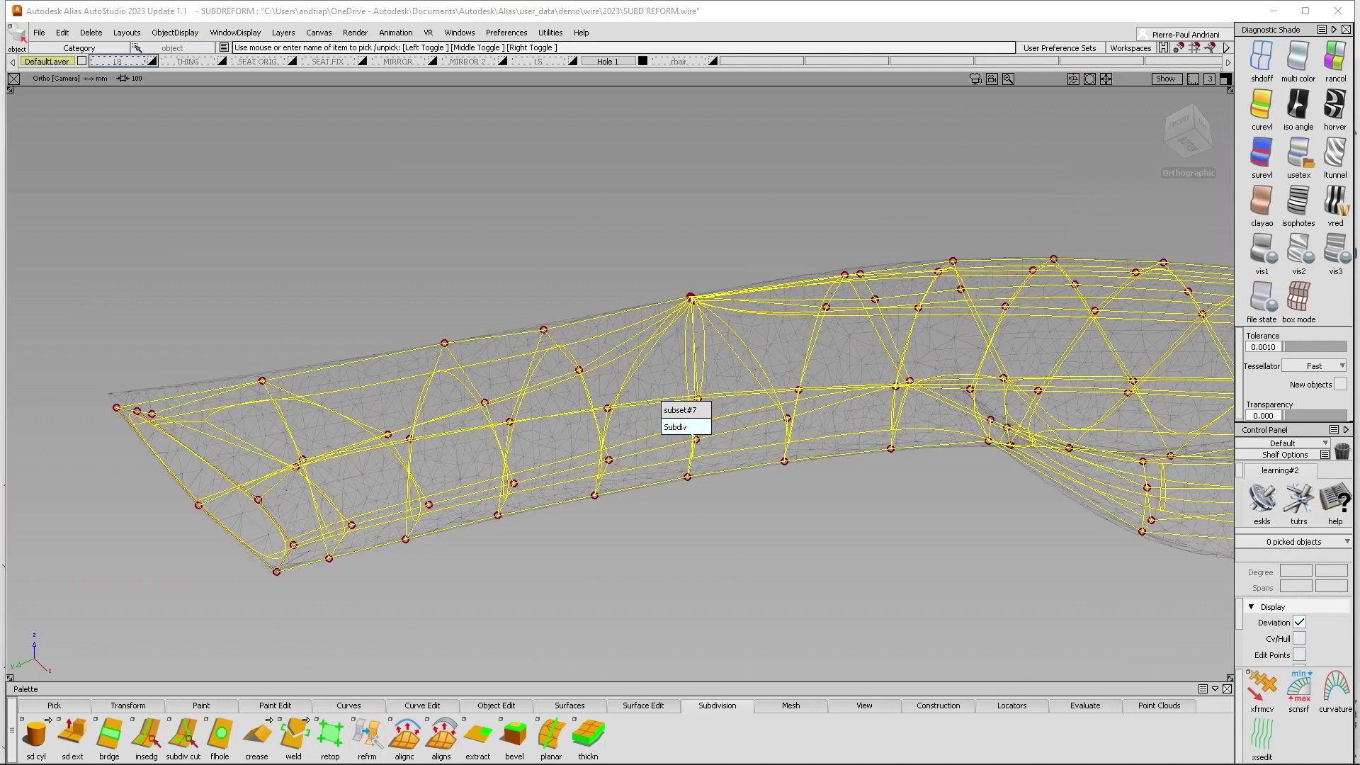
left_click(684, 428)
key("Delete")
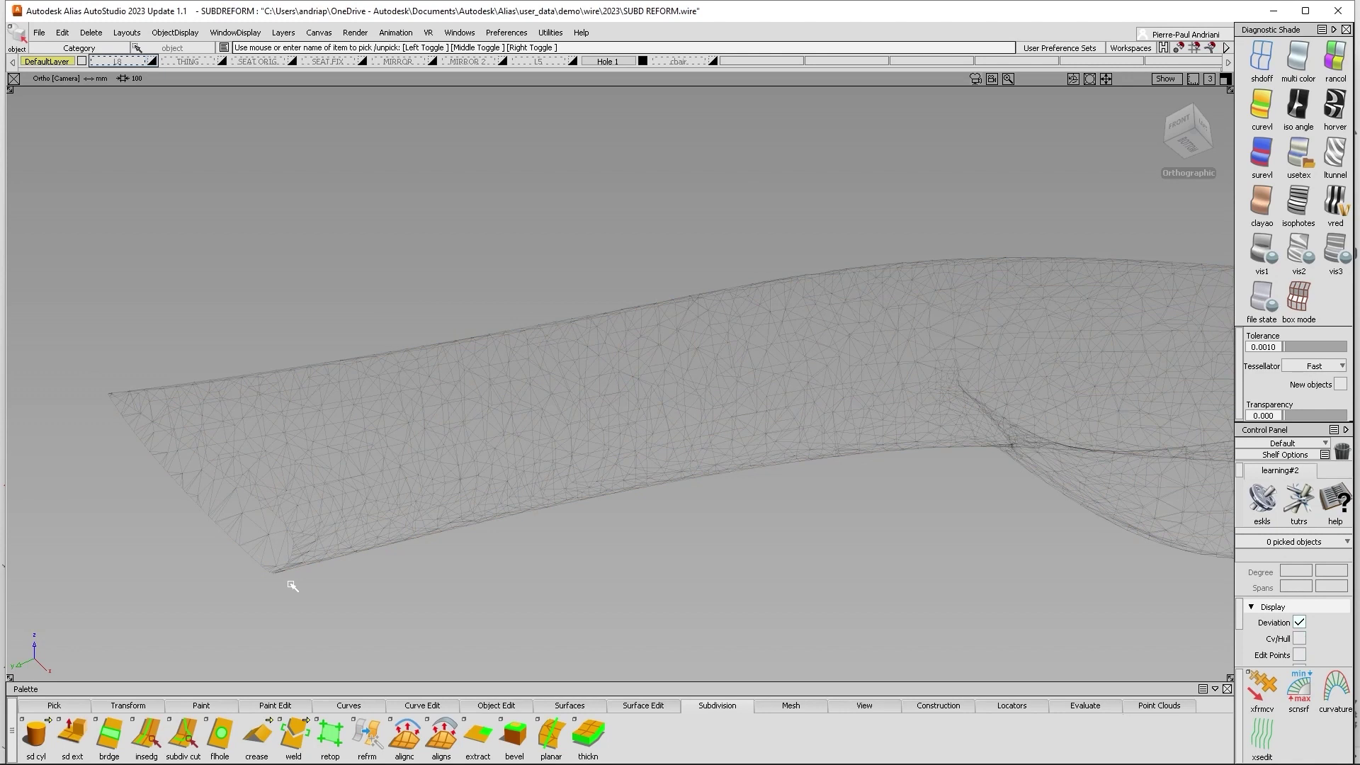
Build a new subdiv from the mesh with Subdiv ReForm, using Subdivisions 2 and Target Face Number 120
left_click_drag(248, 458, 316, 501, "alt+shift")
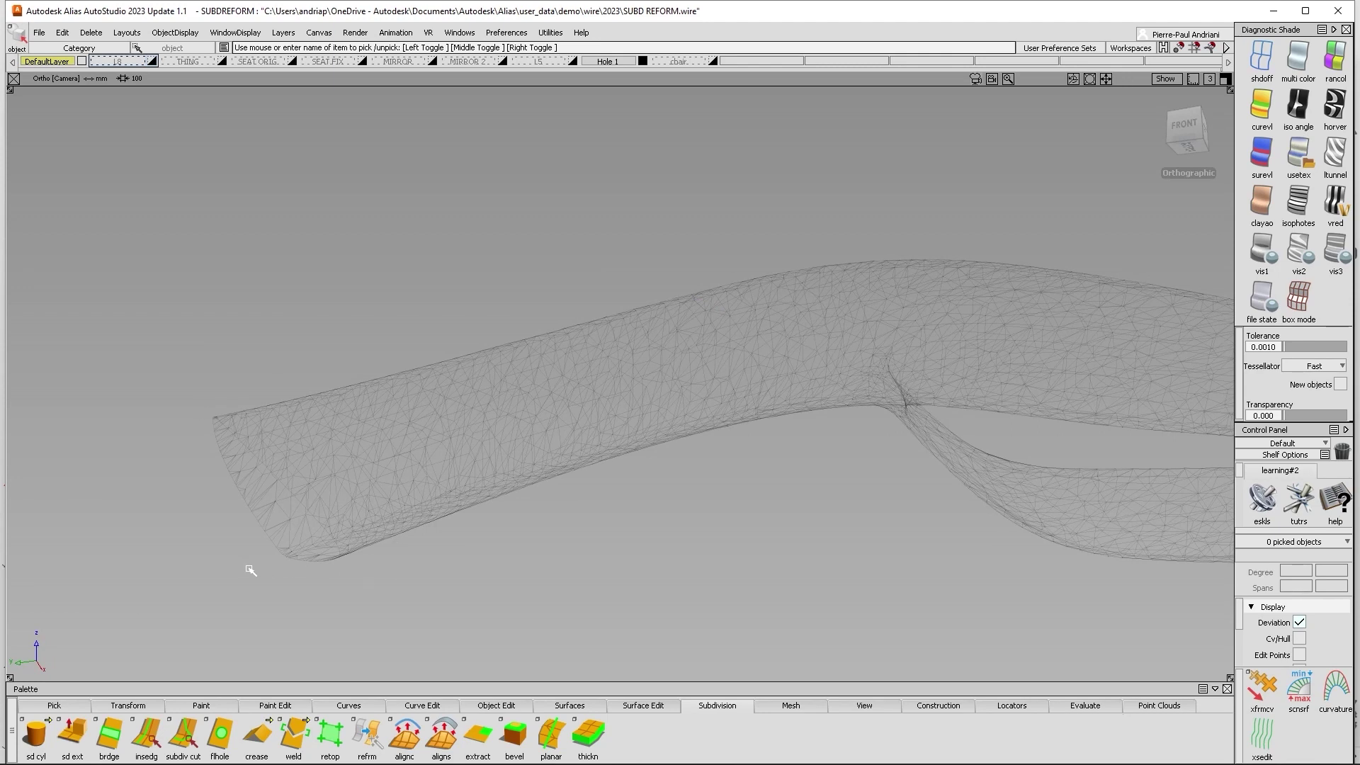
left_click_drag(374, 470, 454, 430, "alt+shift")
left_click_drag(686, 471, 487, 512, "alt+shift")
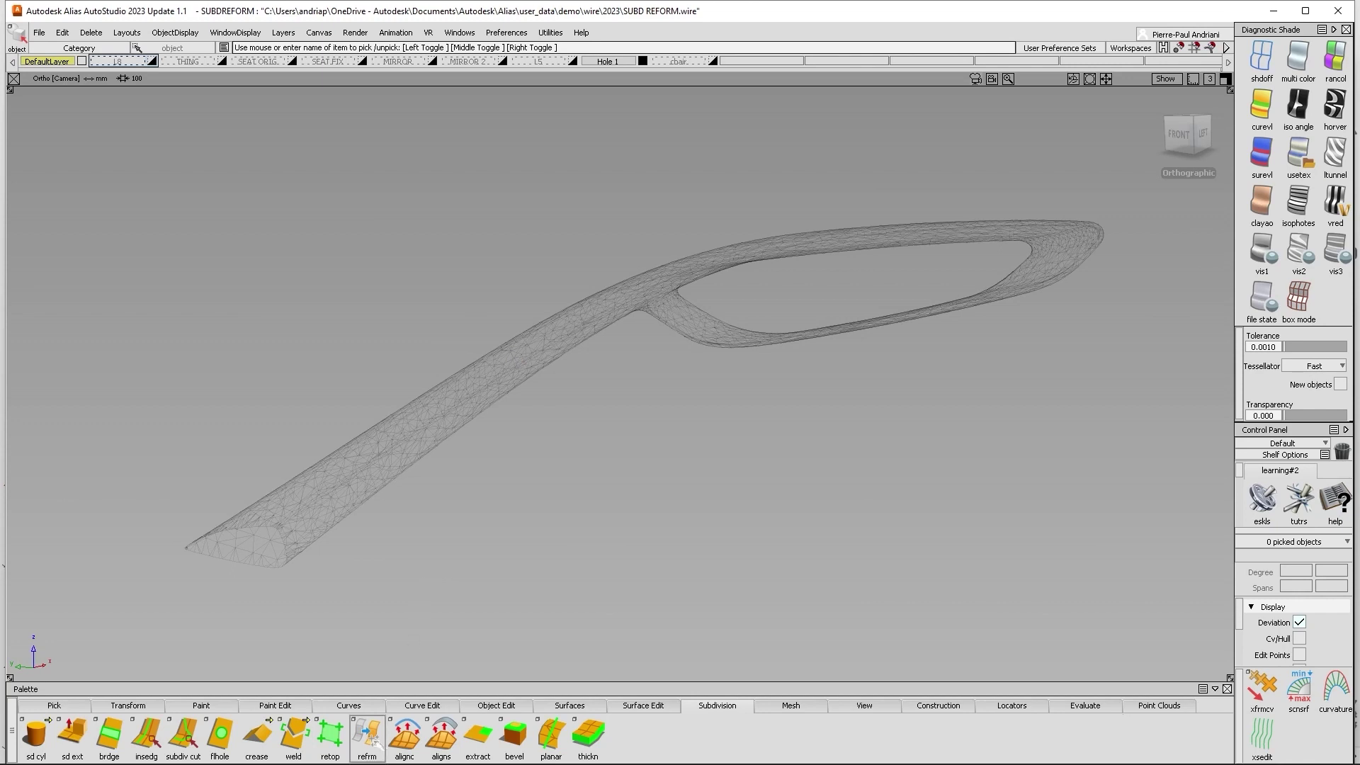
left_click(367, 736)
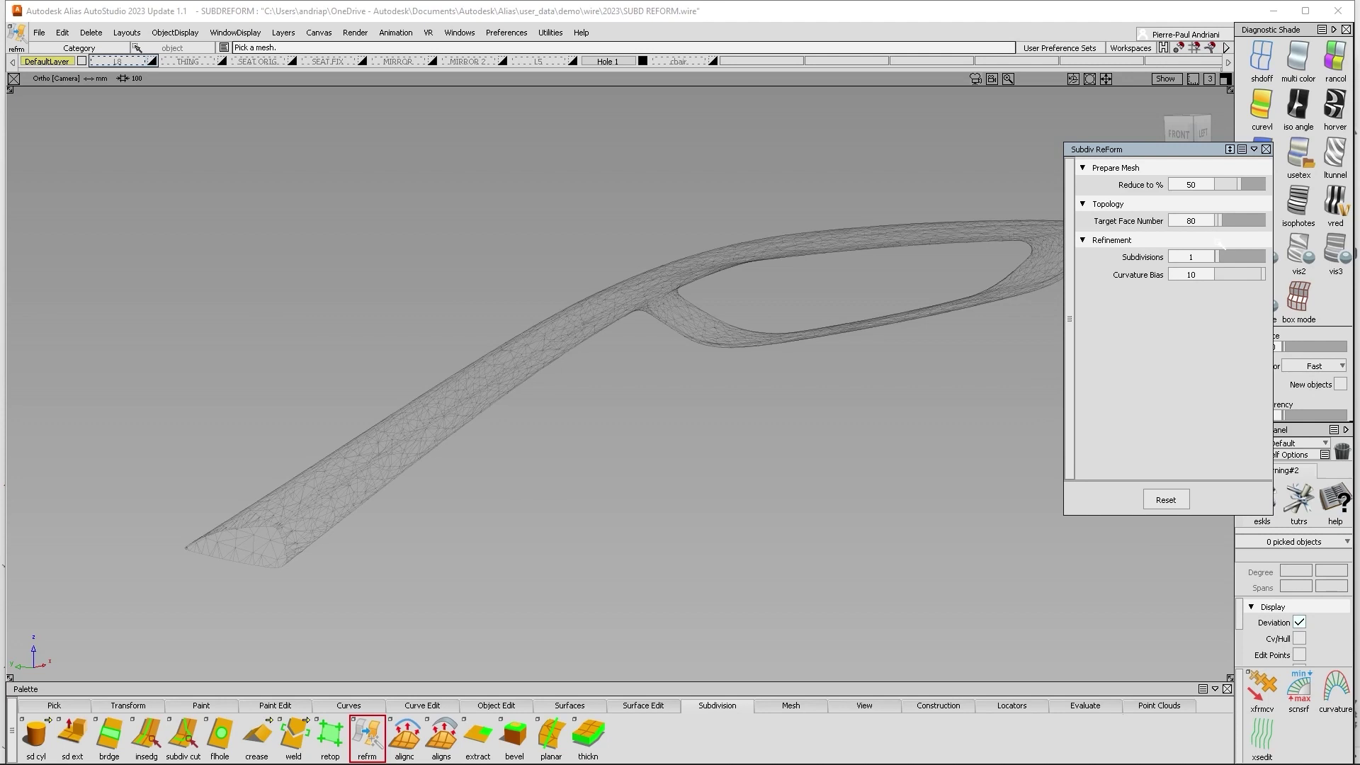
left_click(650, 320)
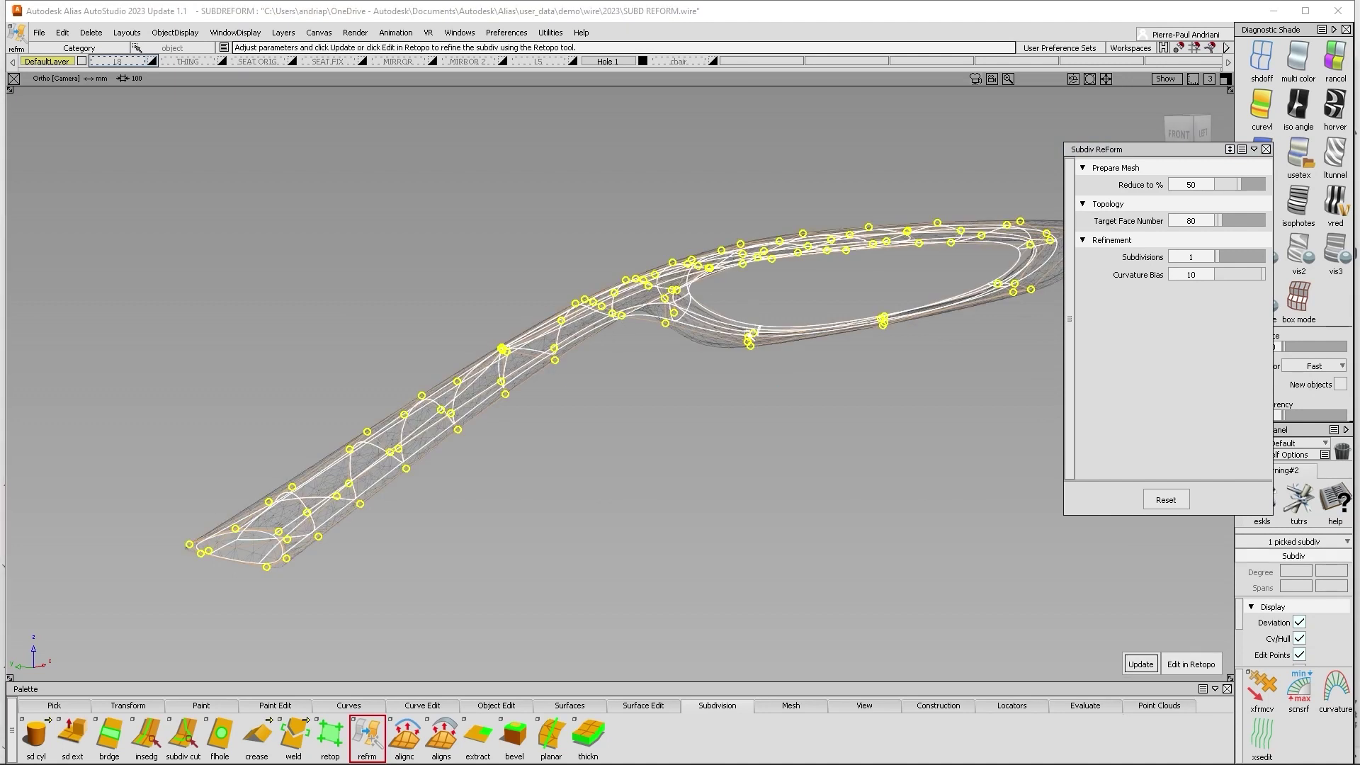
left_click_drag(769, 314, 487, 386, "alt+shift")
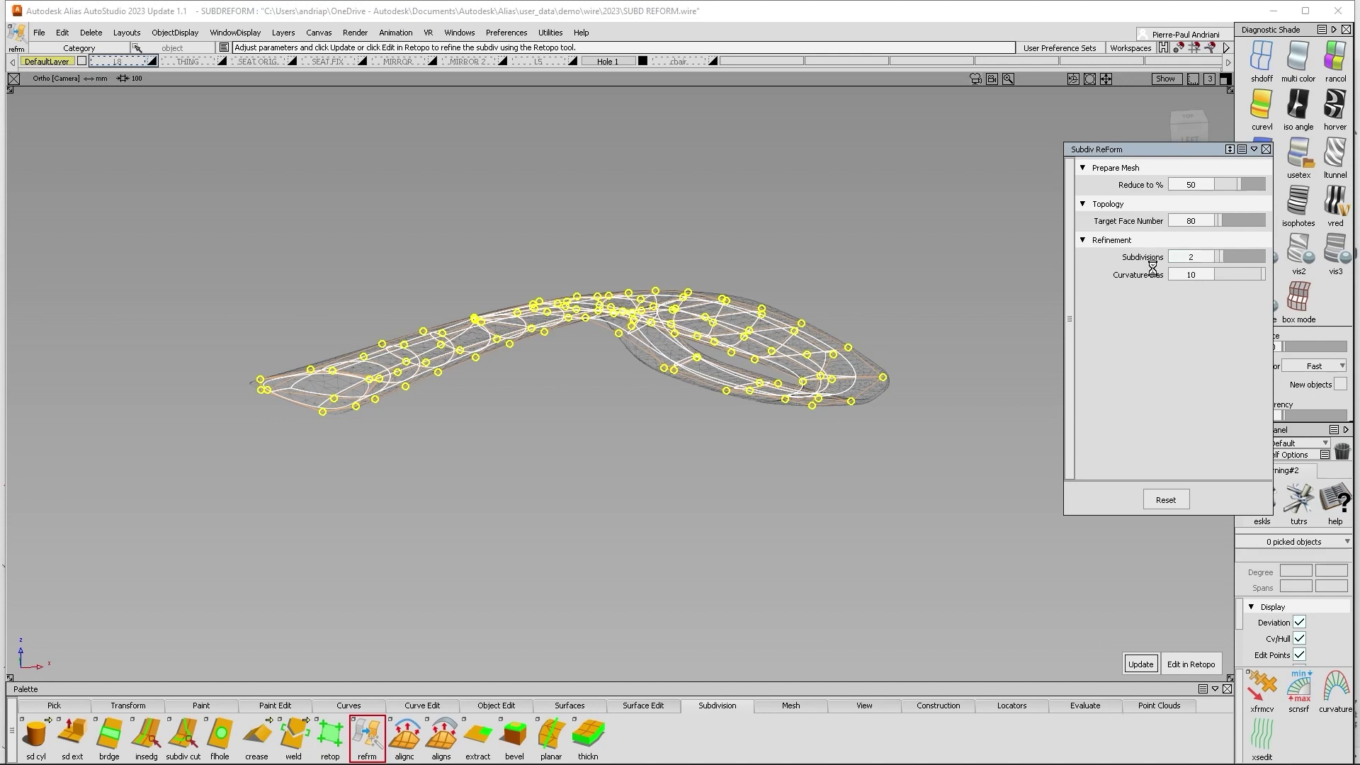
left_click_drag(691, 382, 917, 227, "alt+shift")
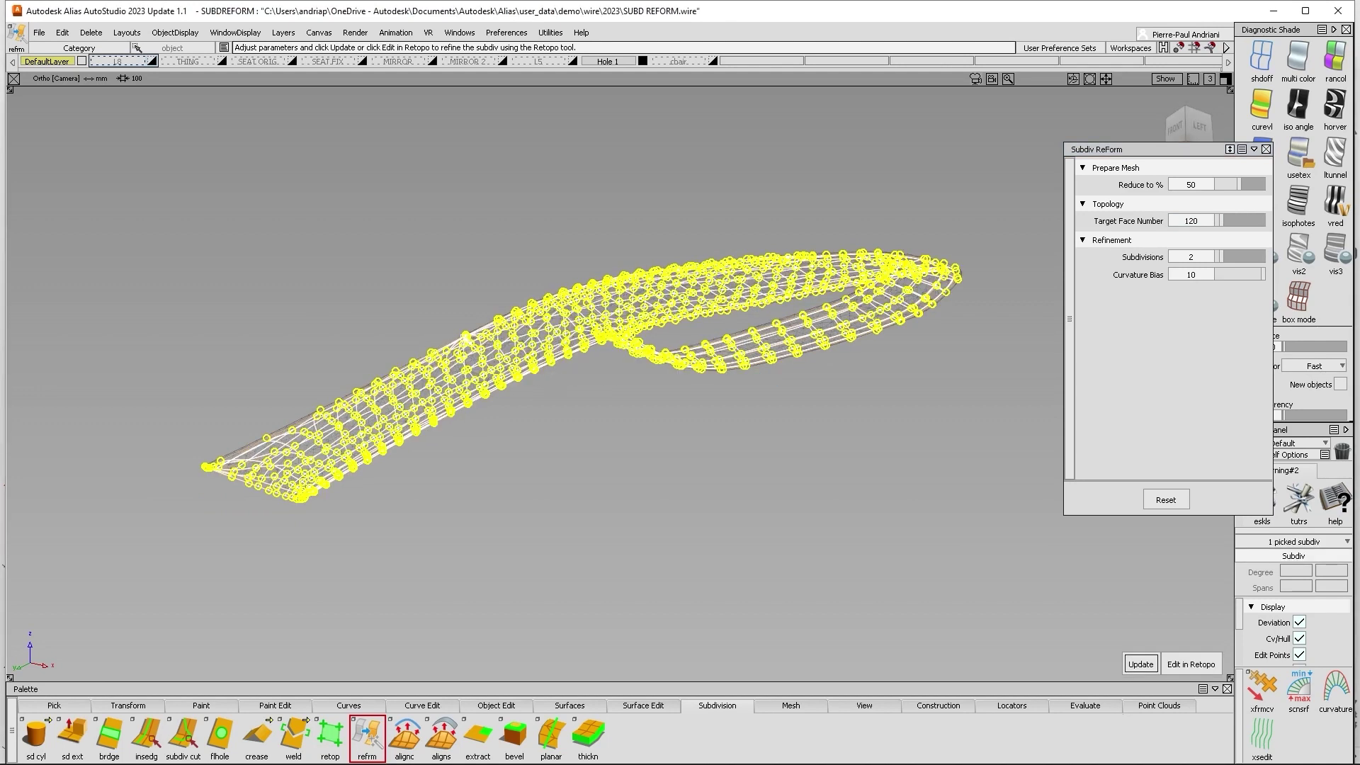
Inspect the pinched control points on the handle's upper edge up close and delete the denser subdiv
right_click_drag(449, 338, 968, 315, "alt+shift")
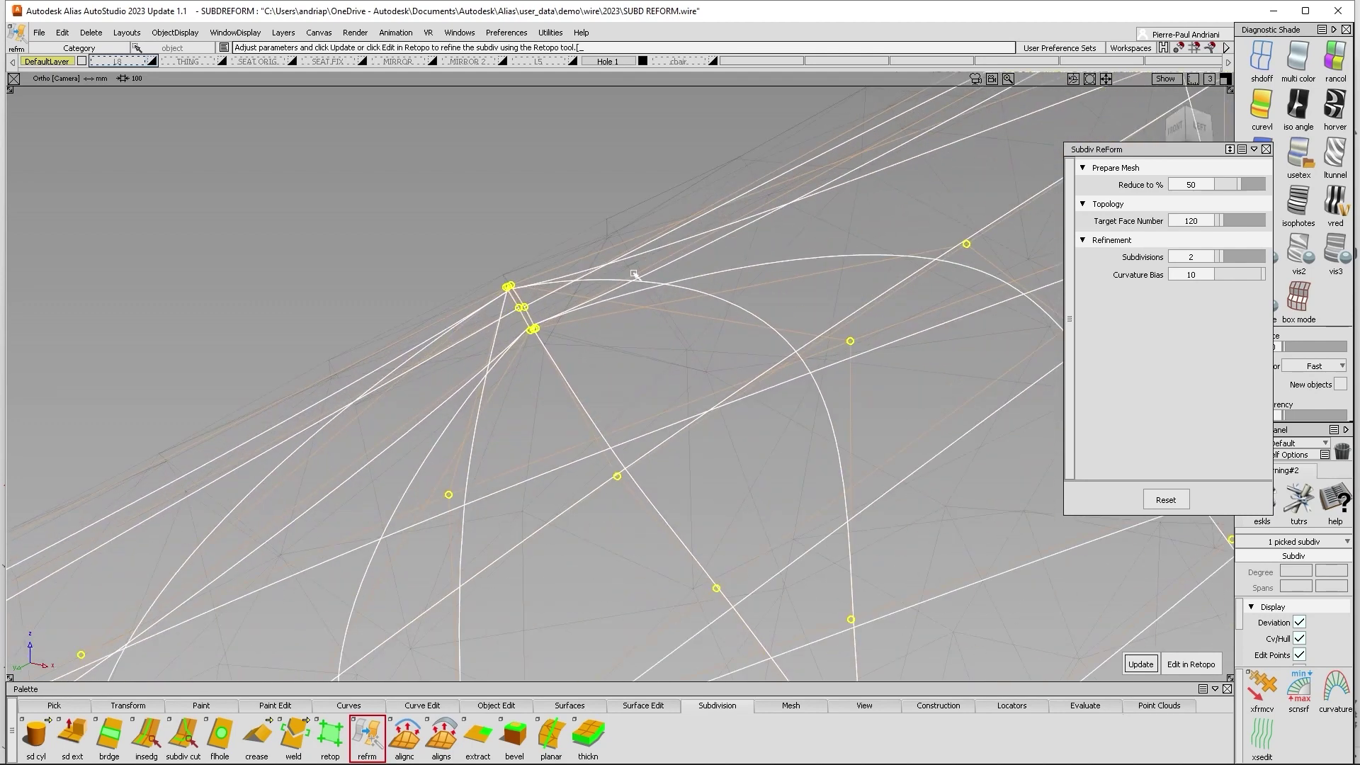
left_click_drag(634, 277, 666, 207, "alt+shift")
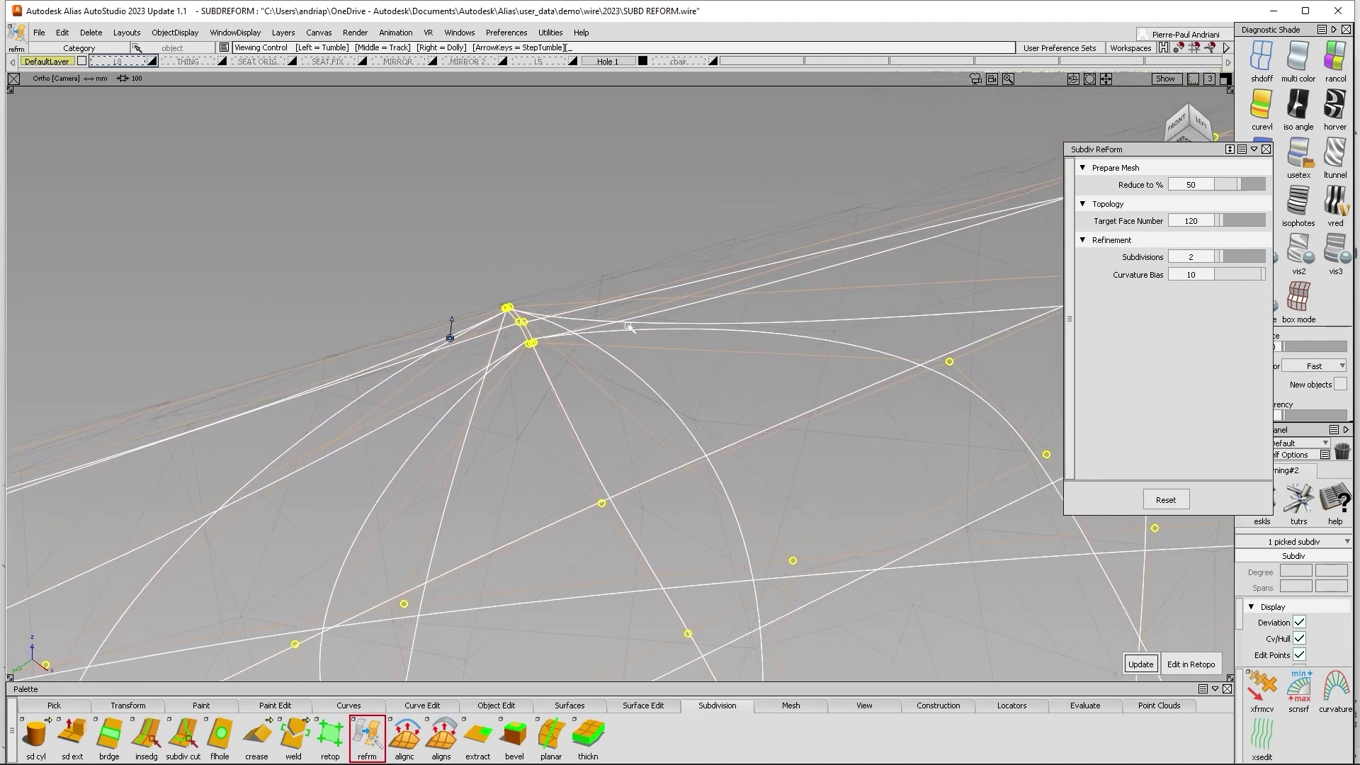
right_click_drag(628, 327, 447, 287, "alt+shift")
right_click_drag(515, 324, 446, 374, "alt+shift")
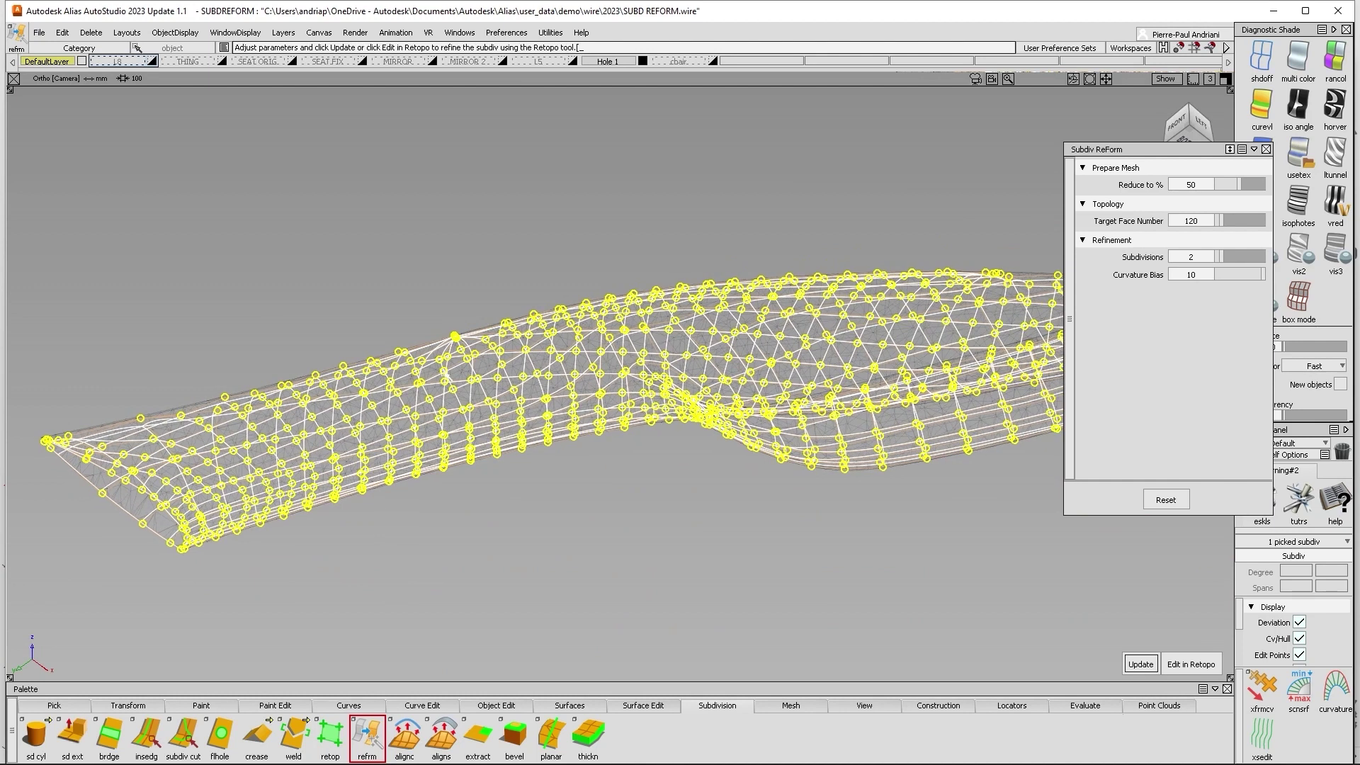
key("Delete")
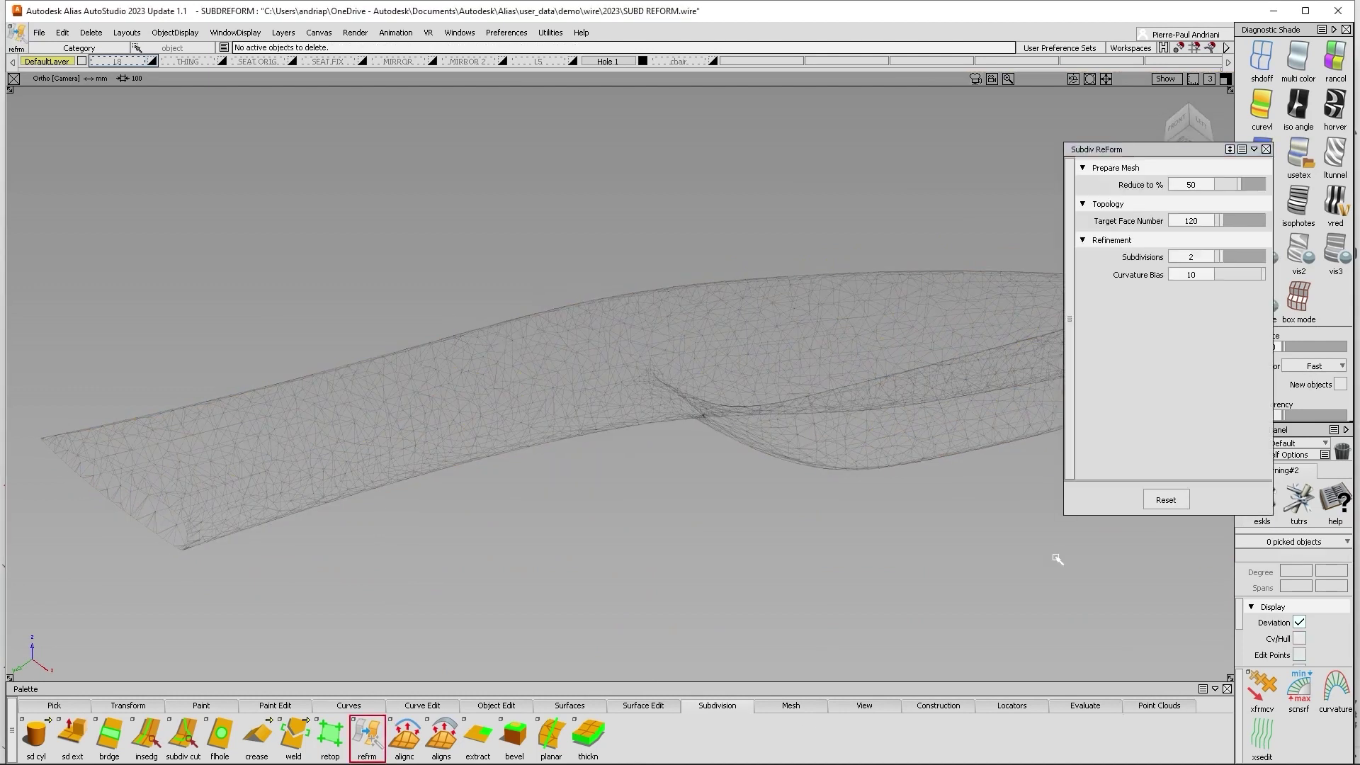
Shade the mesh to locate the thin slit on the handle's upper edge, fill it with Mesh Hole, and turn the shading off
left_click(1298, 154)
left_click_drag(585, 299, 572, 512, "alt+shift")
right_click_drag(429, 363, 719, 333, "alt+shift")
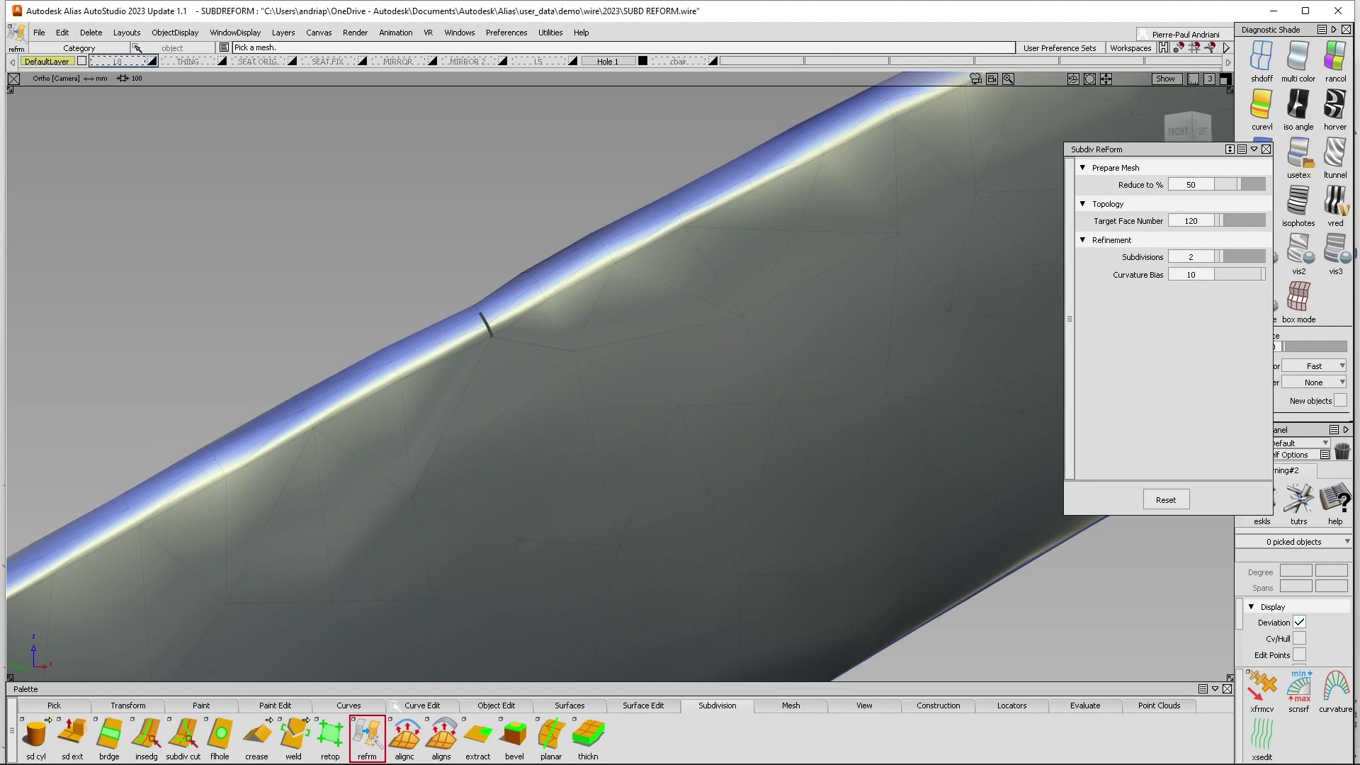
left_click(799, 706)
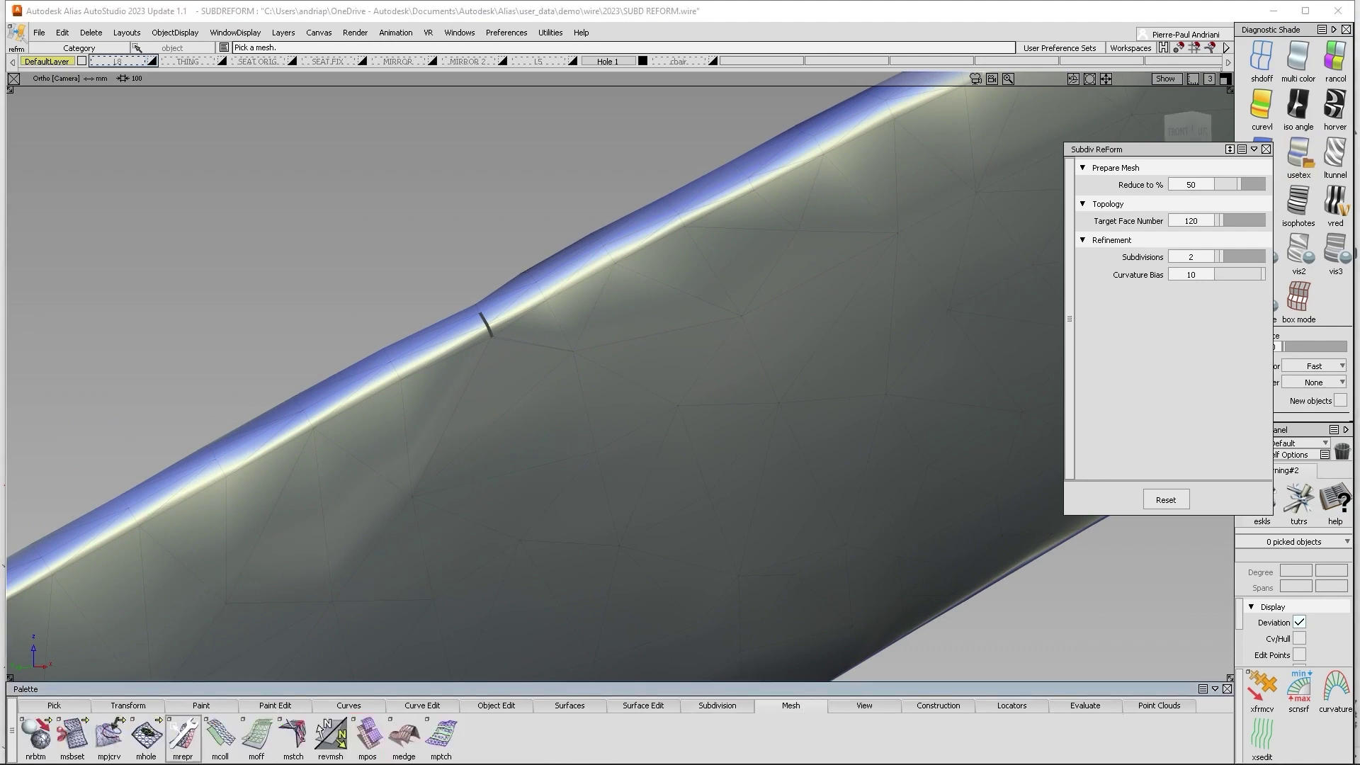
left_click(146, 737)
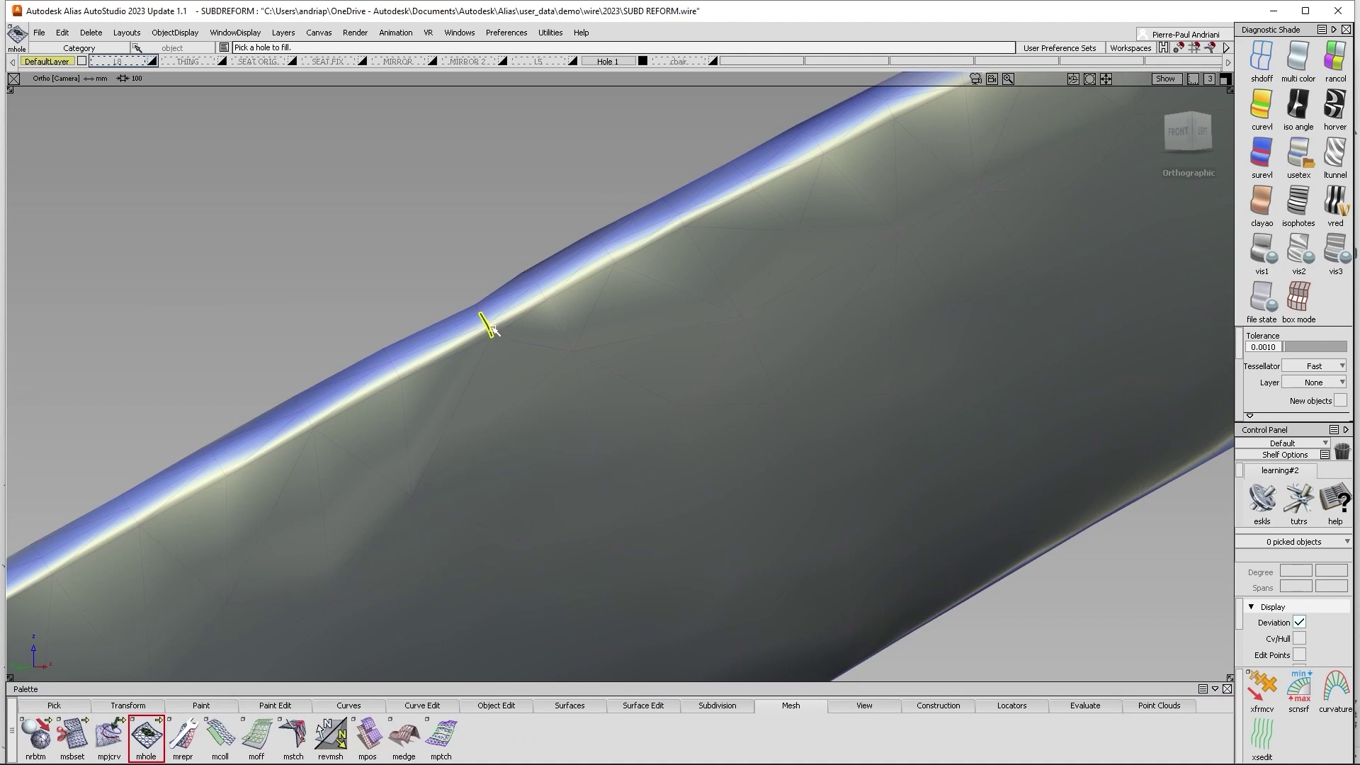
right_click_drag(588, 352, 262, 395, "alt+shift")
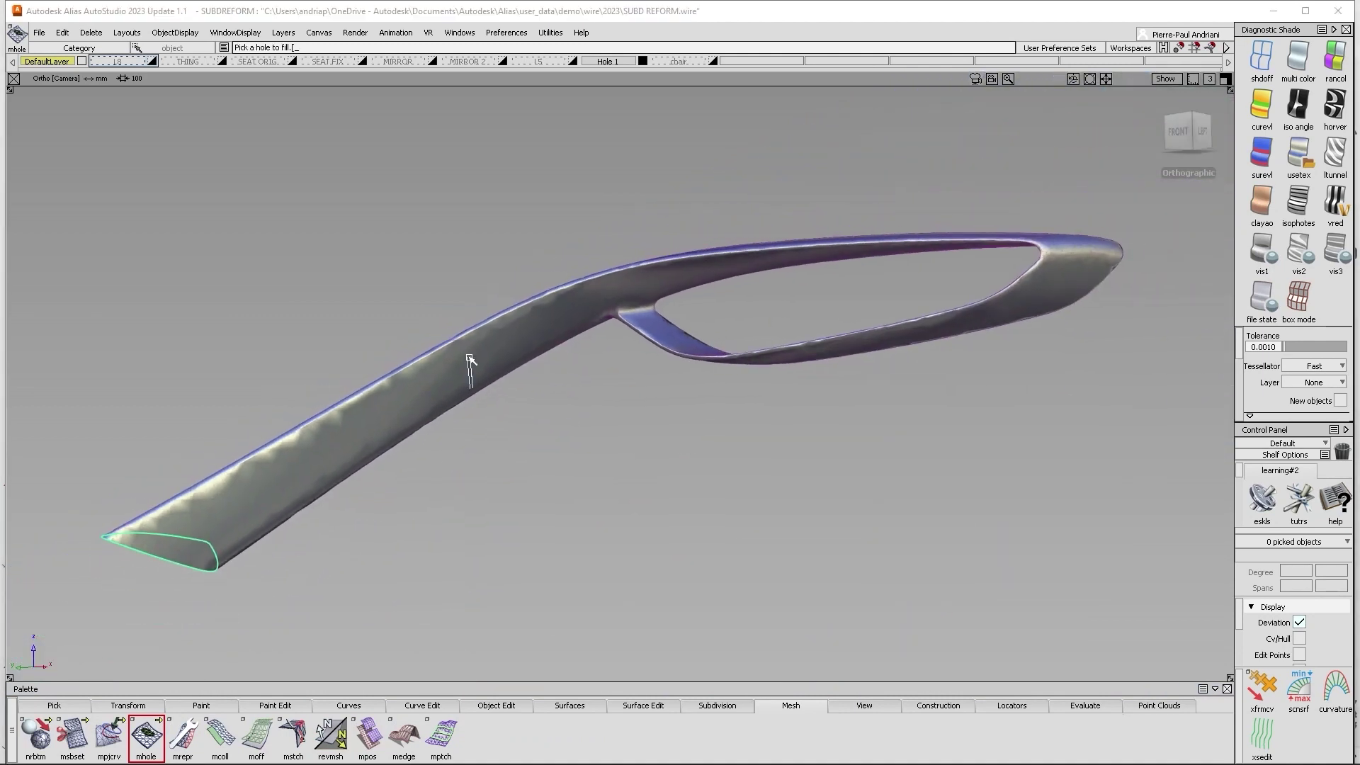
left_click(497, 603)
left_click(1261, 57)
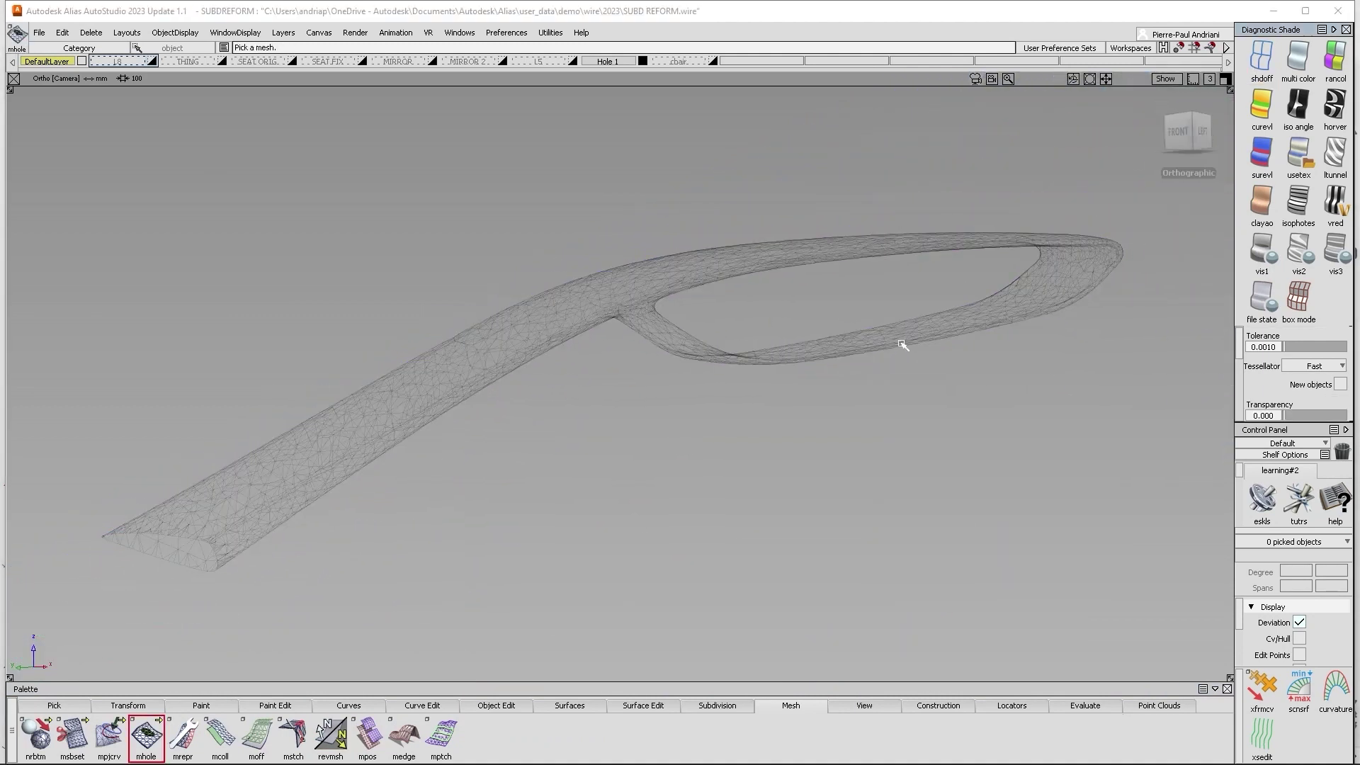
Convert the repaired mirror mesh with Subdiv ReForm, keeping 120 target faces, Subdivisions 2 and Curvature Bias 10
left_click(688, 708)
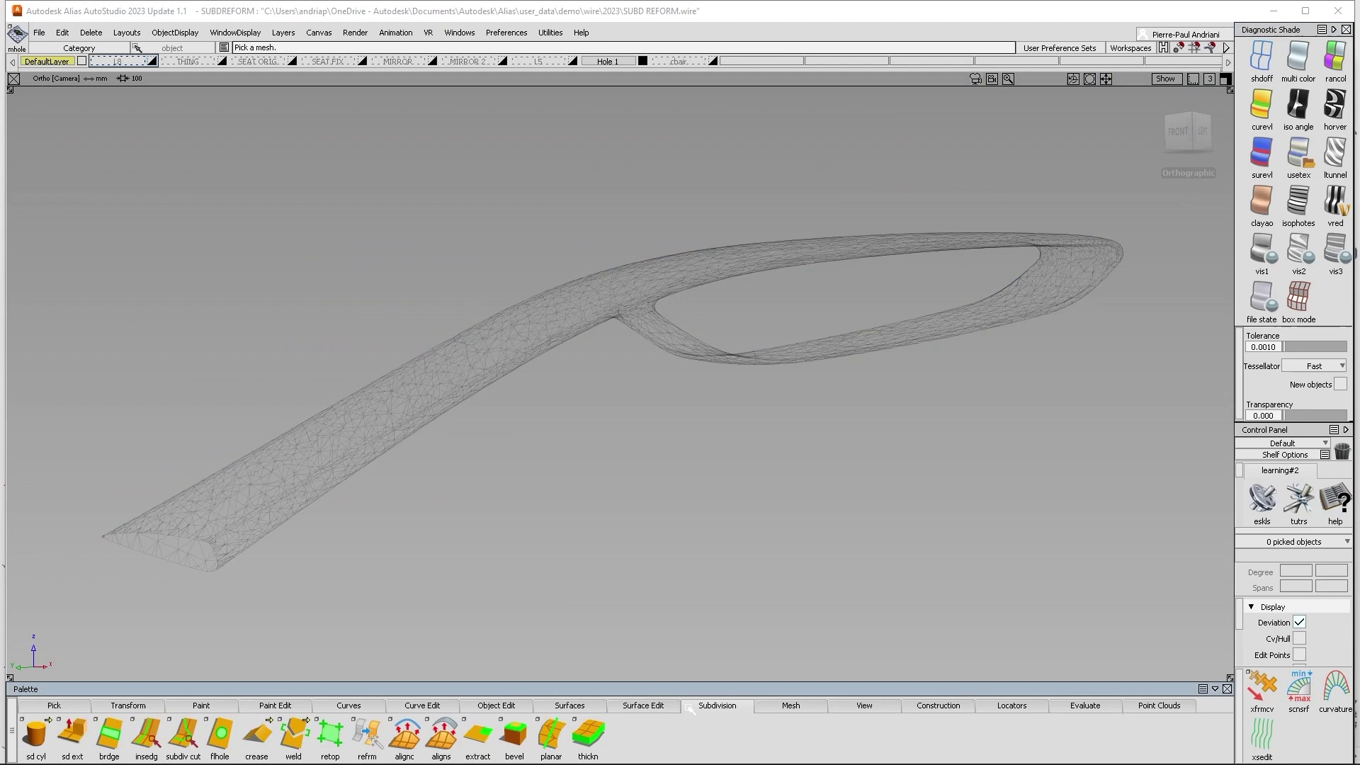
double_click(368, 737)
left_click(894, 248)
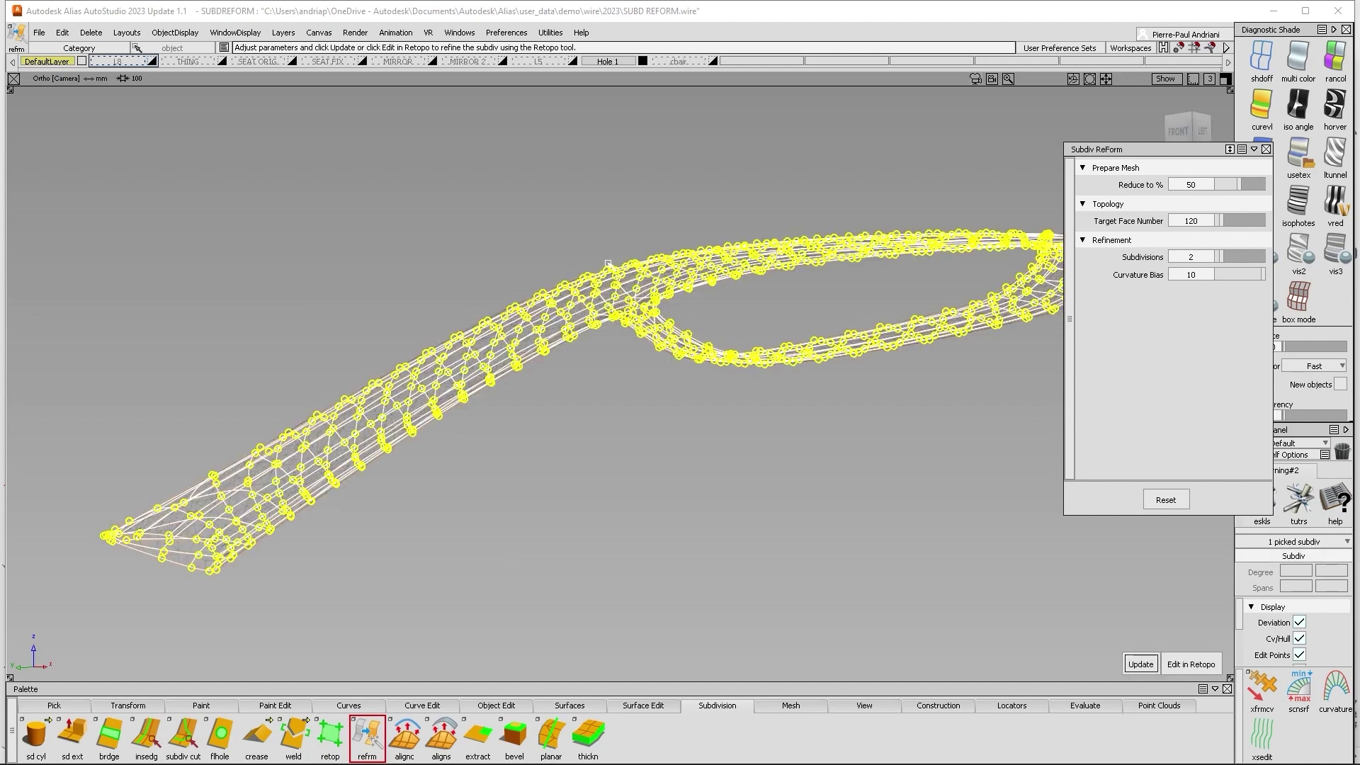
Move the new subdiv straight up above the original mesh and deselect it
right_click_drag(592, 211, 539, 248, "alt+shift")
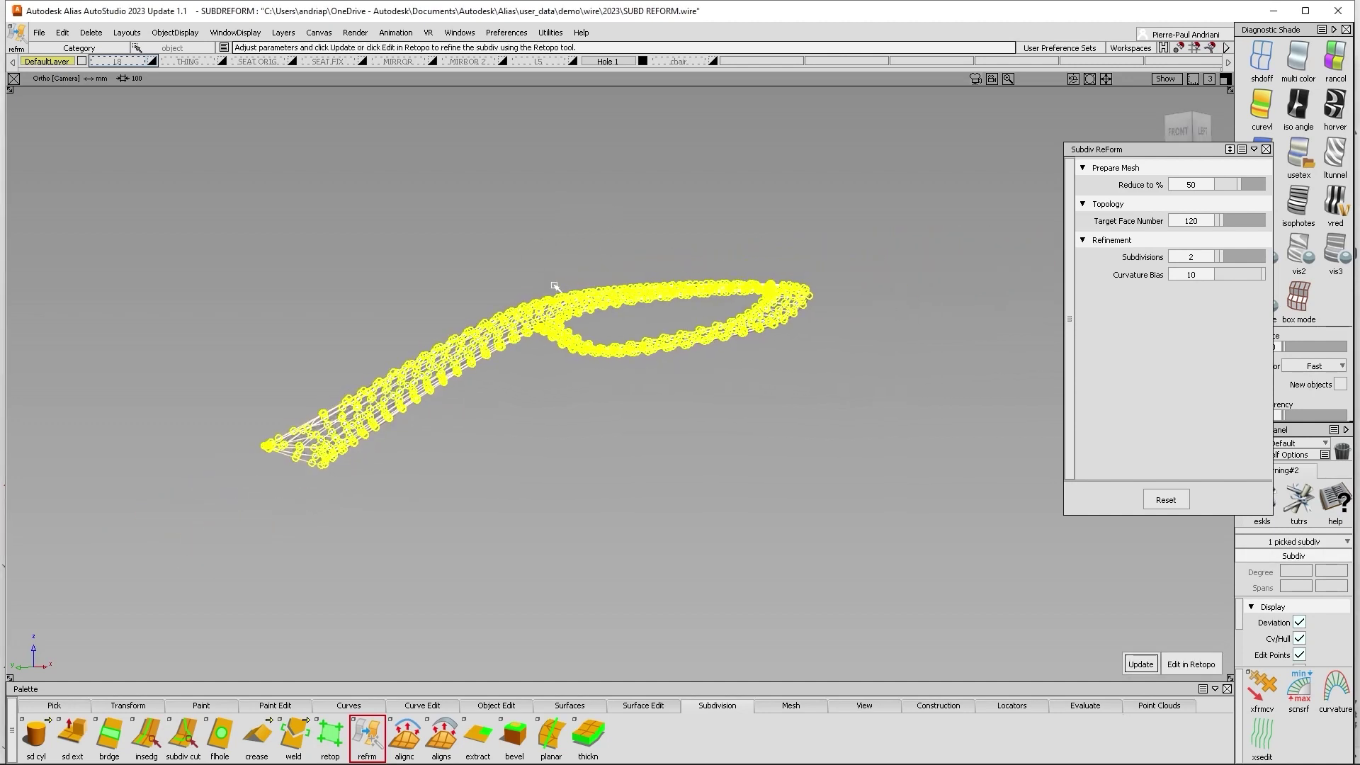
middle_click_drag(552, 285, 584, 267, "ctrl+shift")
right_click_drag(583, 266, 579, 129)
left_click_drag(582, 131, 582, 159, "ctrl+shift")
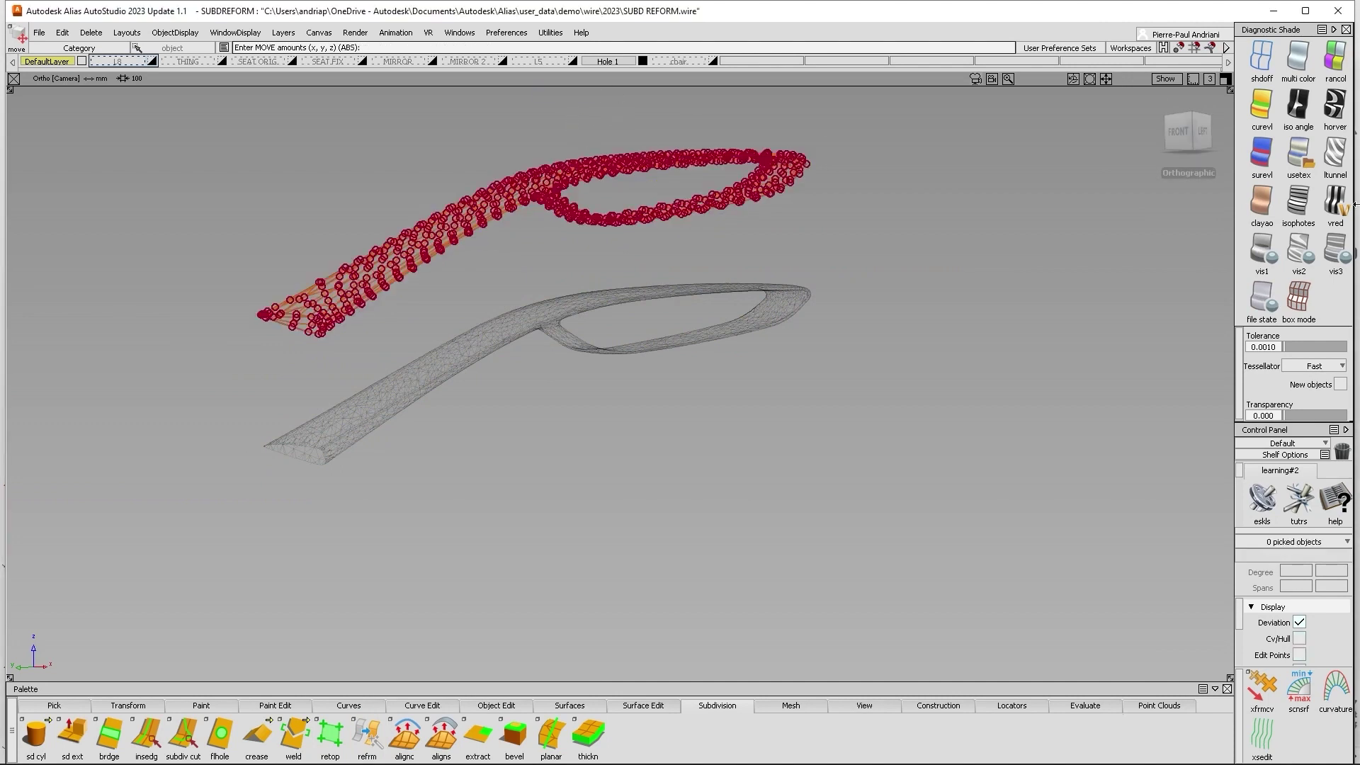
Apply the textured diagnostic shading, hide the model lines, and compare the subdiv with the original mesh
left_click(1298, 156)
left_click_drag(672, 224, 666, 244, "alt+shift")
key("alt+t")
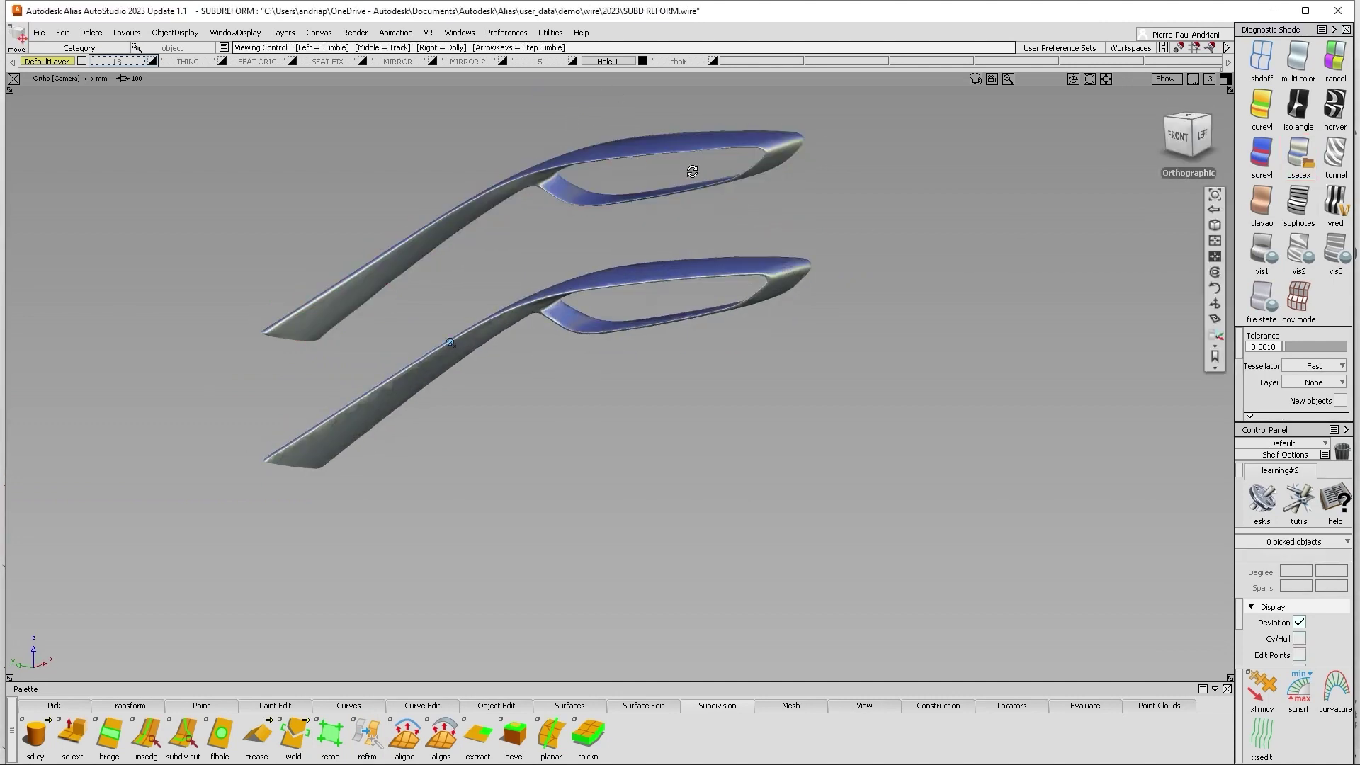
mouse_move(692, 170)
left_mouse_down("alt+shift")
mouse_move(551, 234)
mouse_move(552, 280)
mouse_move(554, 157)
mouse_move(791, 243)
mouse_move(898, 210)
mouse_move(829, 243)
mouse_move(834, 270)
mouse_move(758, 234)
mouse_move(784, 244)
mouse_move(783, 276)
left_mouse_up("alt+shift")
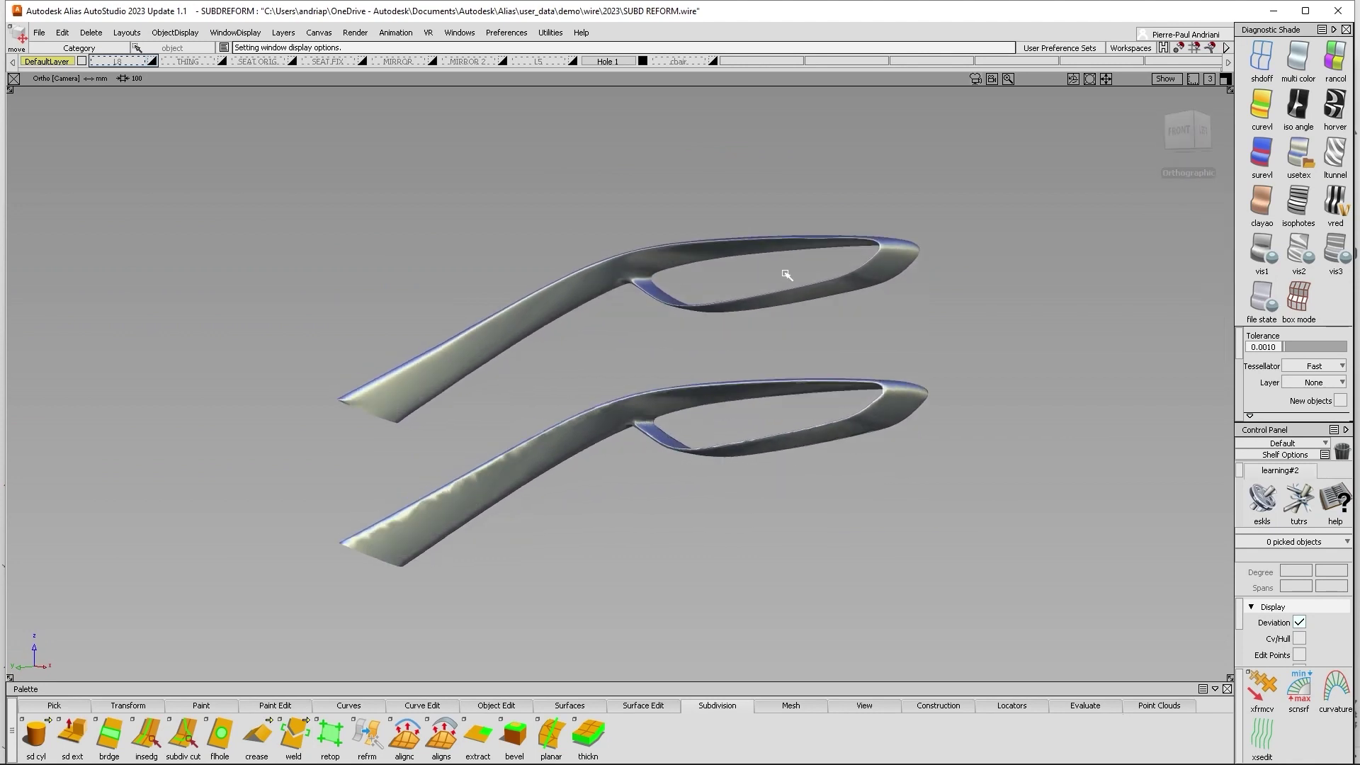